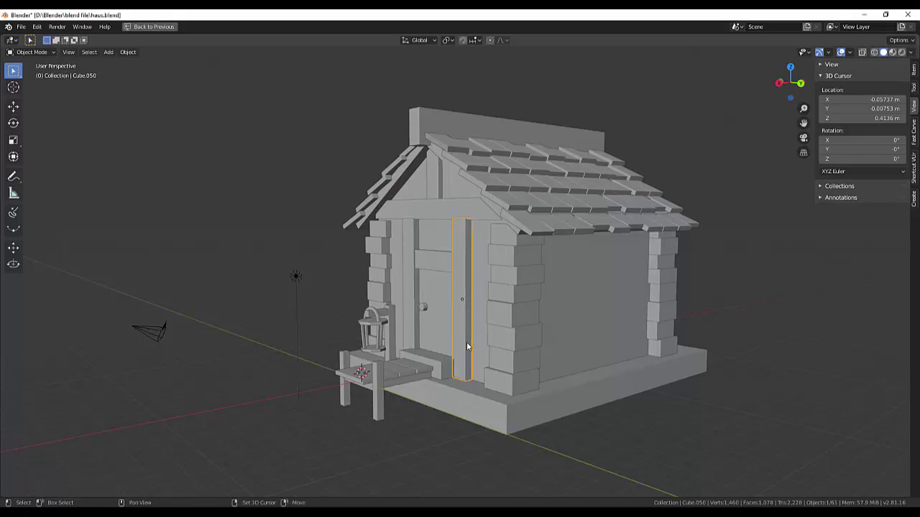
- Duplicate the door board, place the copy at the house corner and rotate it 90° about Y
{"action": "key", "text": "shift+d"}
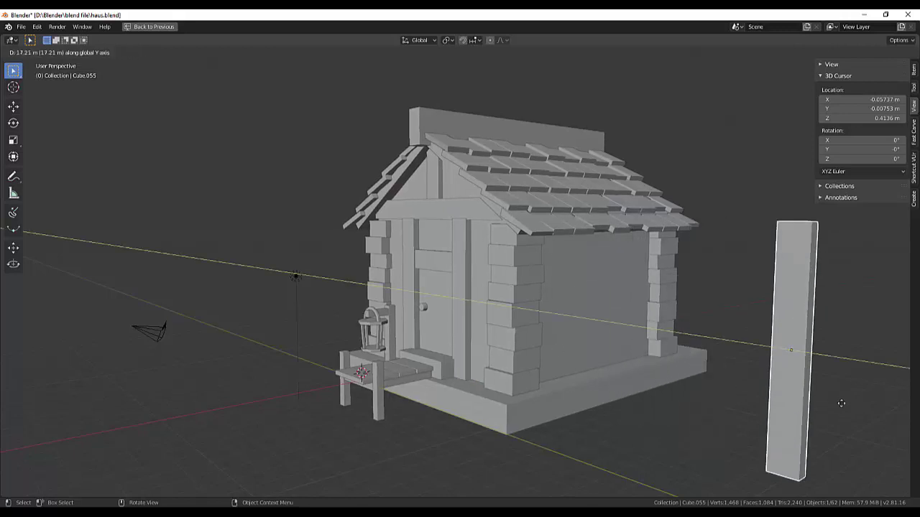
{"action": "left_click", "coordinate": [676, 392]}
{"action": "middle_click_drag", "start_coordinate": [721, 381], "coordinate": [682, 374]}
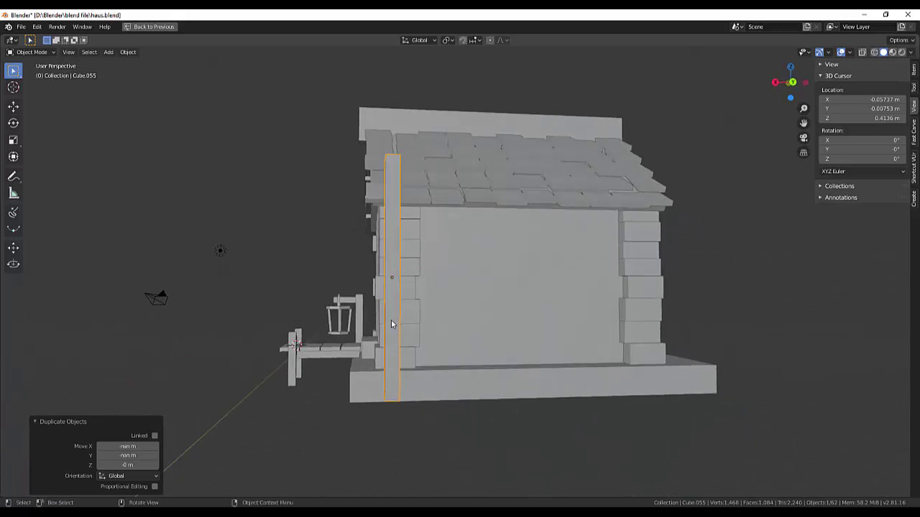
{"action": "key", "text": "r"}
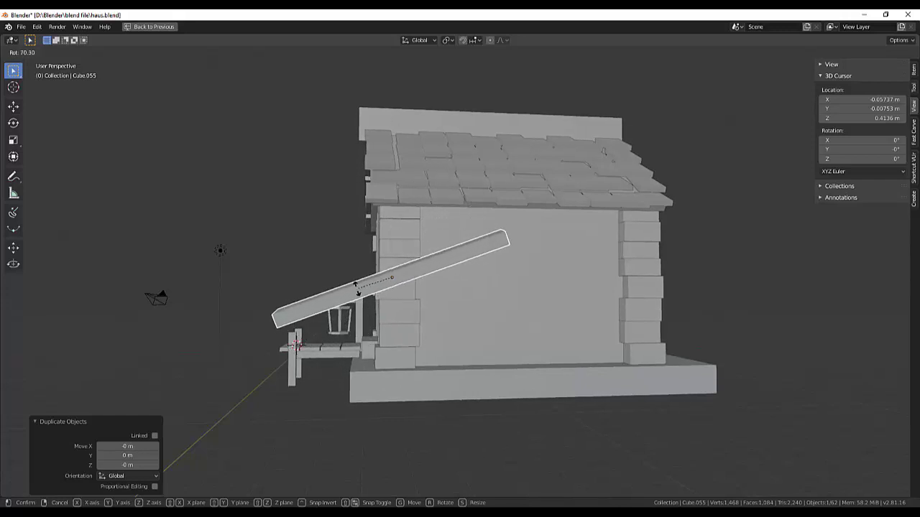
{"action": "type", "text": "y90"}
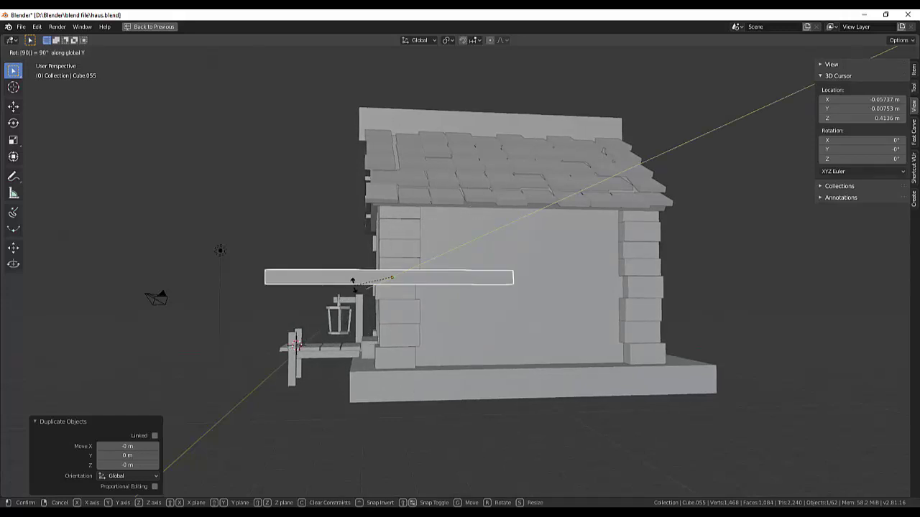
{"action": "key", "text": "Return"}
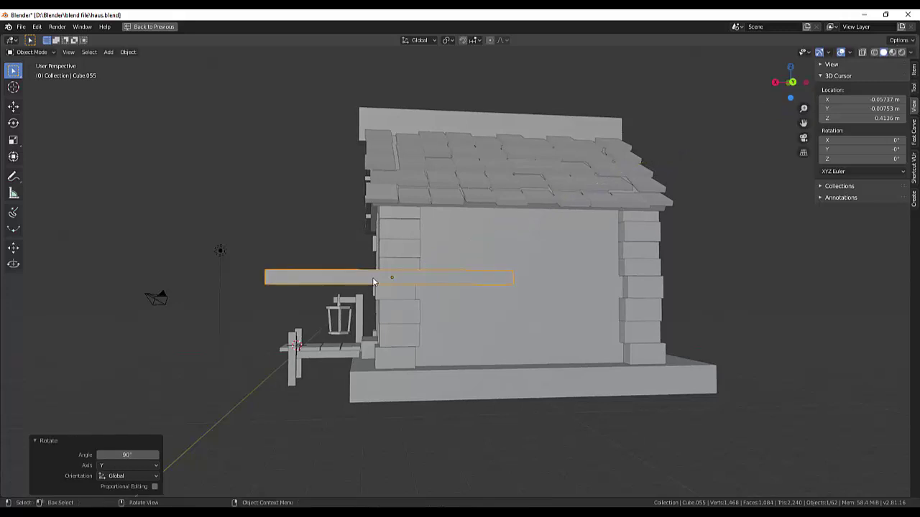
- Rotate the copied board a further 90° about X so it lies as a horizontal plank
{"action": "left_click", "coordinate": [394, 270]}
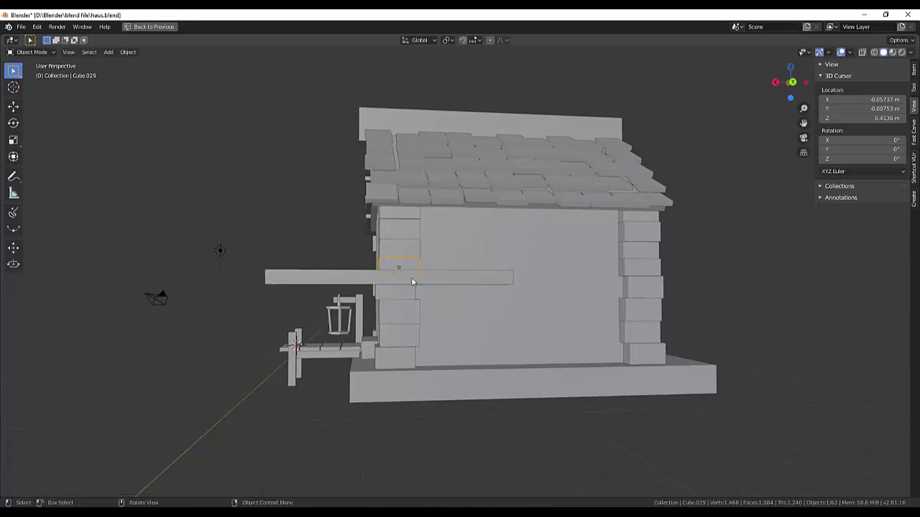
{"action": "left_click", "coordinate": [439, 281]}
{"action": "key", "text": "r"}
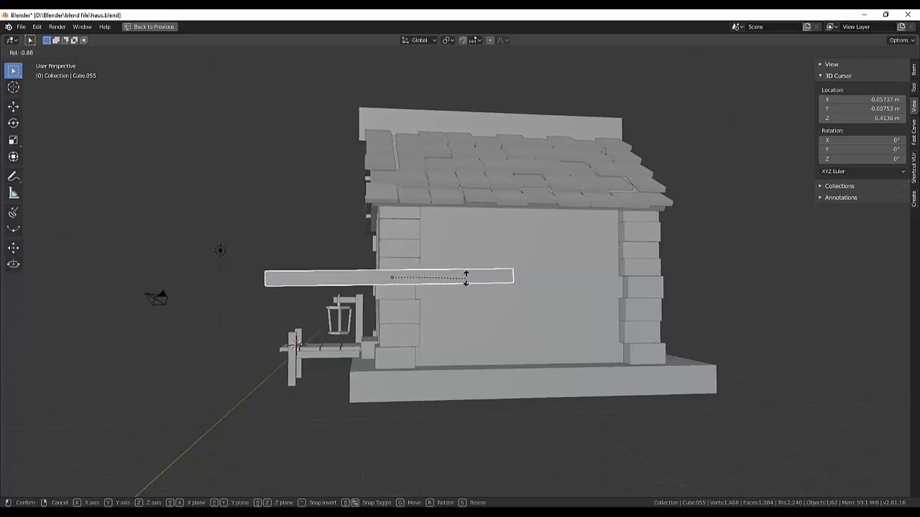
{"action": "type", "text": "x90"}
{"action": "key", "text": "Return"}
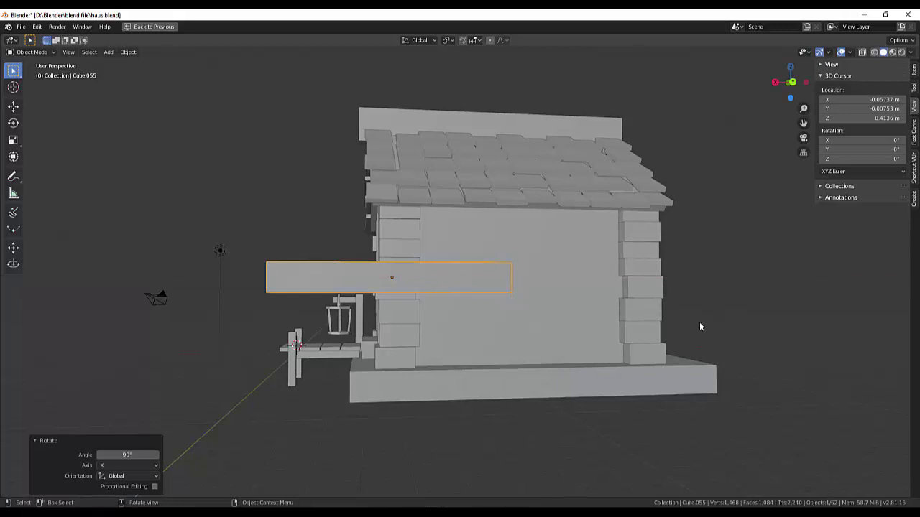
{"action": "key", "text": "KP_3"}
- Select only the plank and move it near the base of the back wall
{"action": "key", "text": "KP_1"}
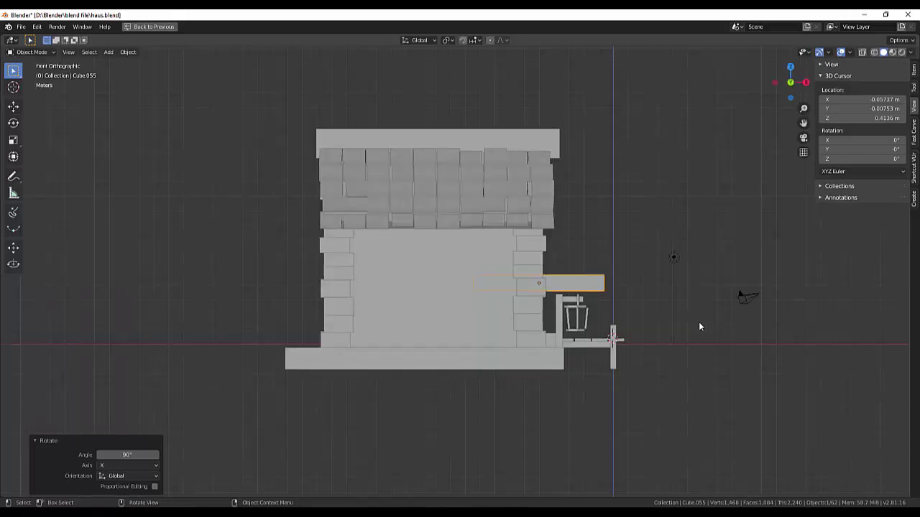
{"action": "left_click_drag", "start_coordinate": [320, 162], "coordinate": [601, 287]}
{"action": "left_click", "coordinate": [589, 287]}
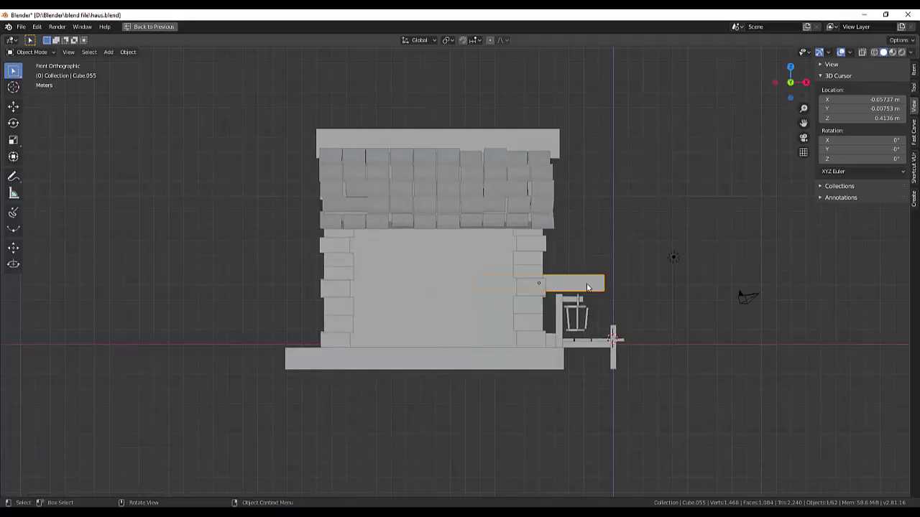
{"action": "key", "text": "ctrl+KP_1"}
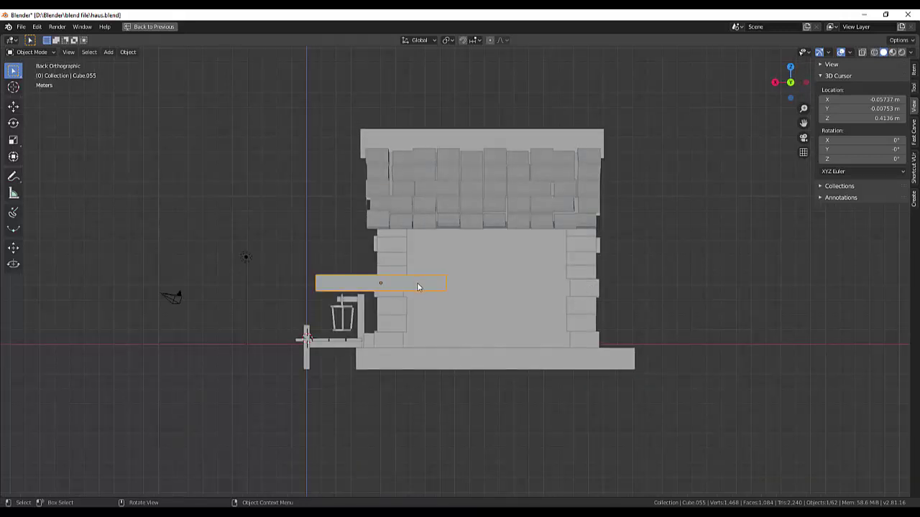
{"action": "key", "text": "g"}
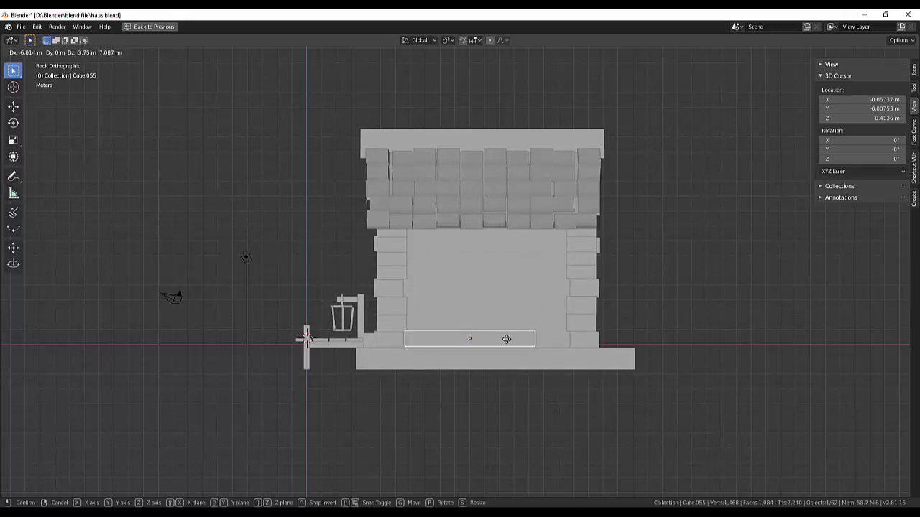
{"action": "left_click", "coordinate": [526, 340]}
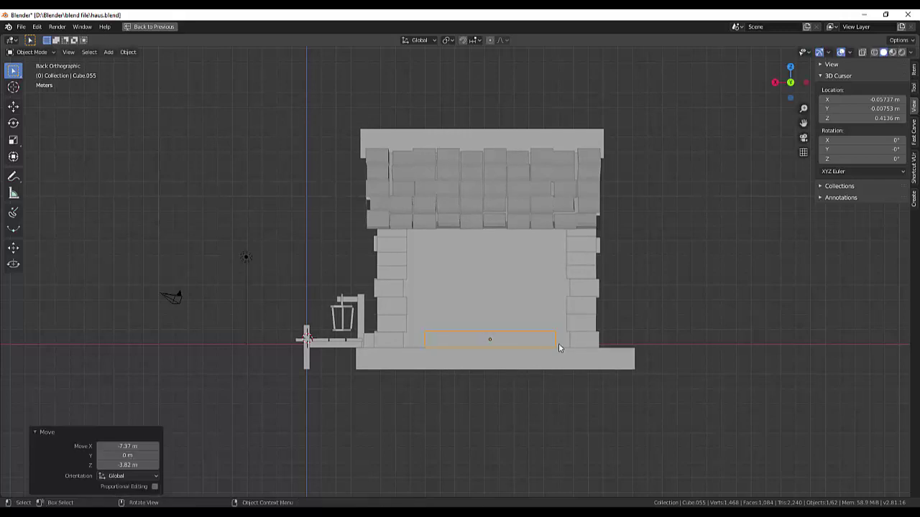
{"action": "mouse_move", "coordinate": [574, 343]}
{"action": "middle_mouse_down"}
{"action": "mouse_move", "coordinate": [680, 320]}
{"action": "mouse_move", "coordinate": [594, 426]}
{"action": "middle_mouse_up"}
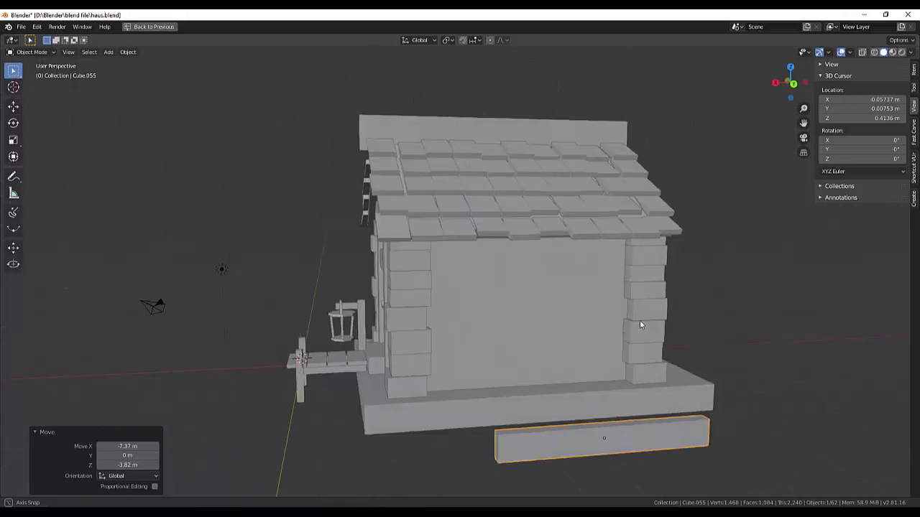
{"action": "left_click", "coordinate": [580, 438]}
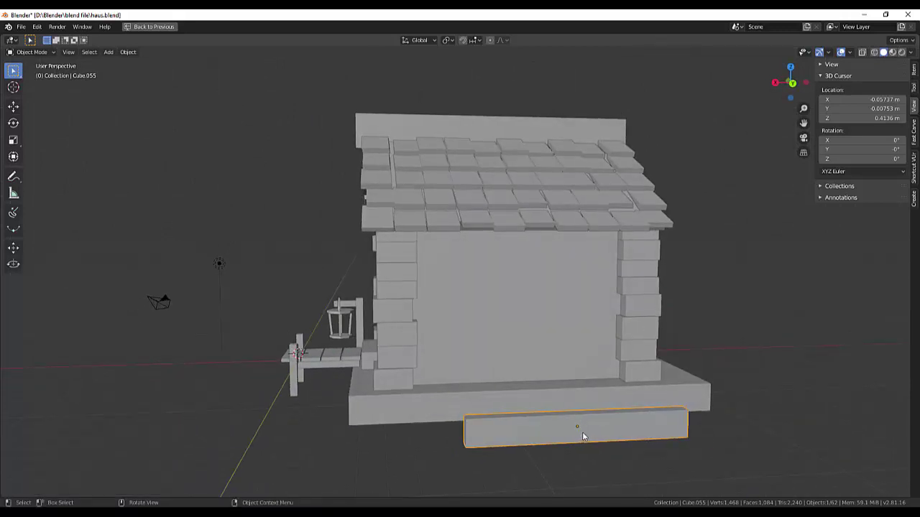
- Raise the plank across the lower back wall and stretch it along X to about 1.084
{"action": "key", "text": "KP_1"}
{"action": "key", "text": "KP_3"}
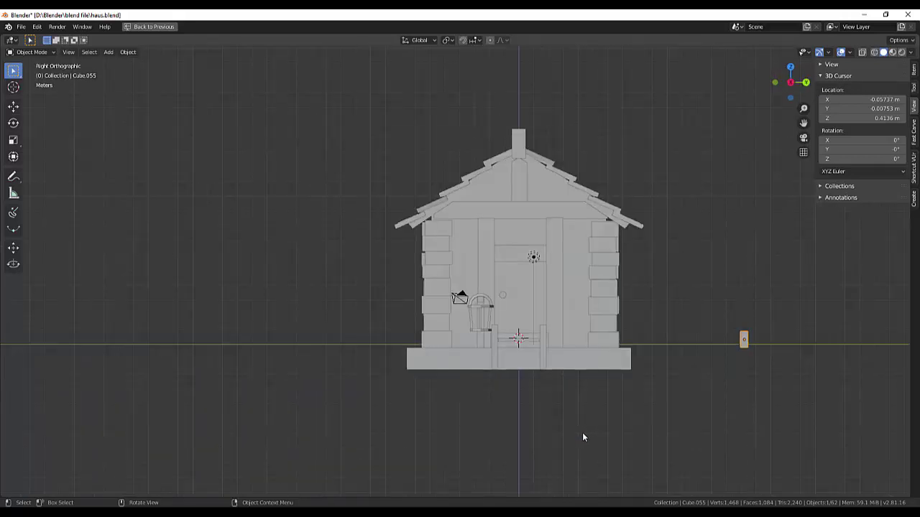
{"action": "key", "text": "KP_1"}
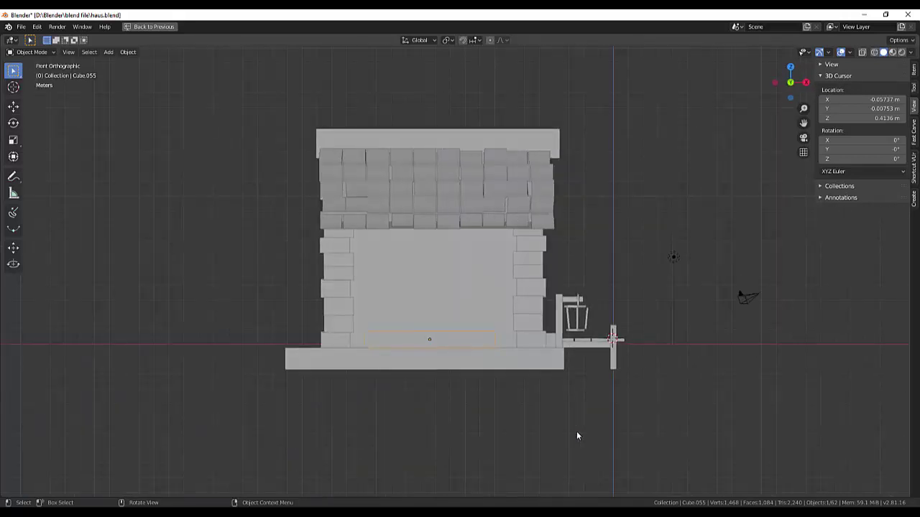
{"action": "key", "text": "ctrl+KP_1"}
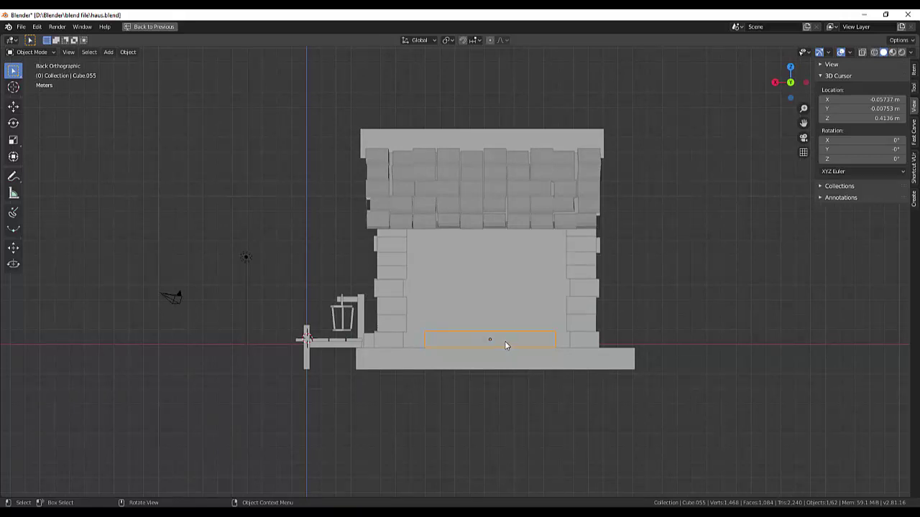
{"action": "key", "text": "g"}
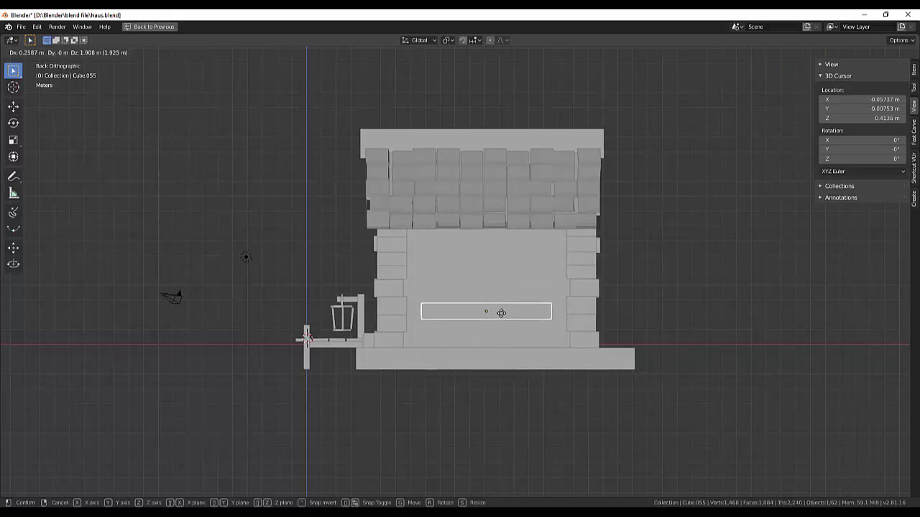
{"action": "left_click", "coordinate": [501, 313]}
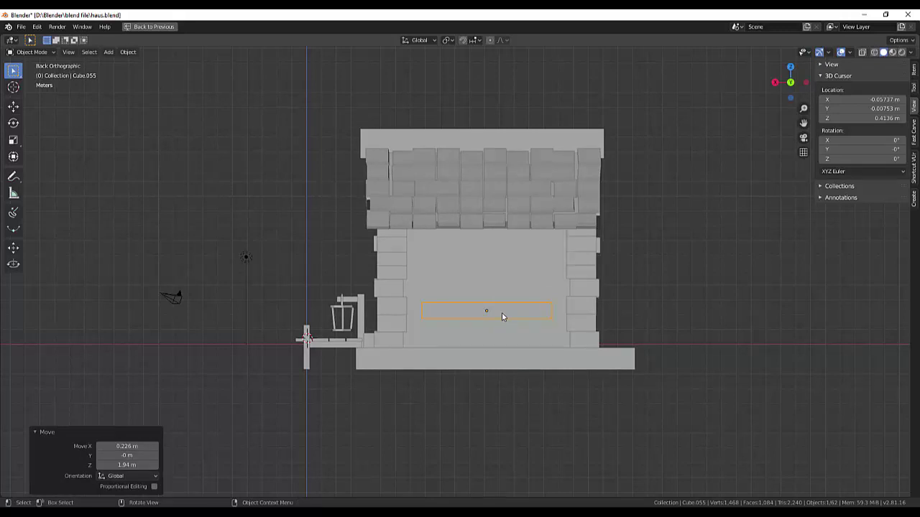
{"action": "key", "text": "s"}
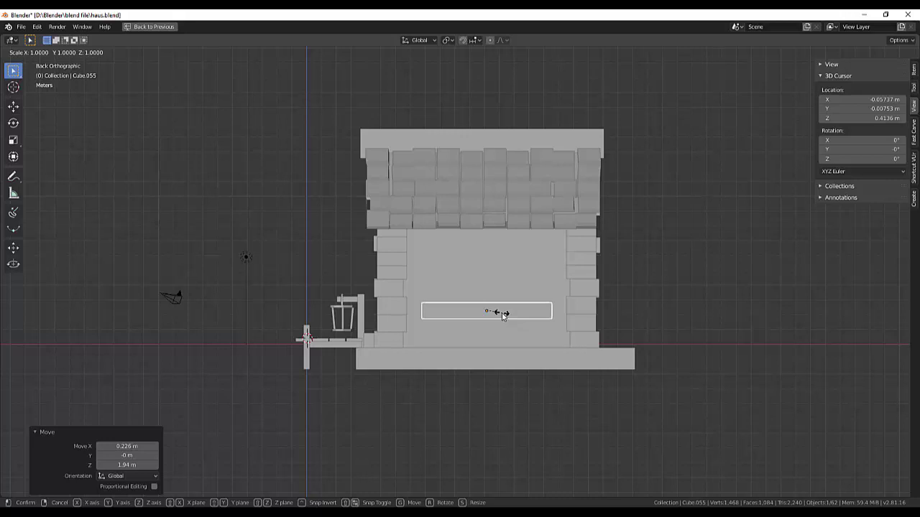
{"action": "key", "text": "x"}
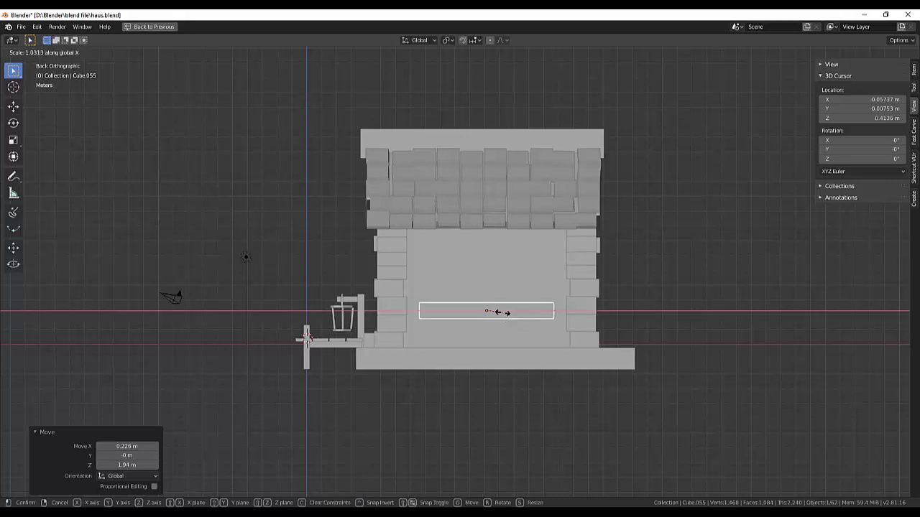
{"action": "left_click", "coordinate": [503, 317]}
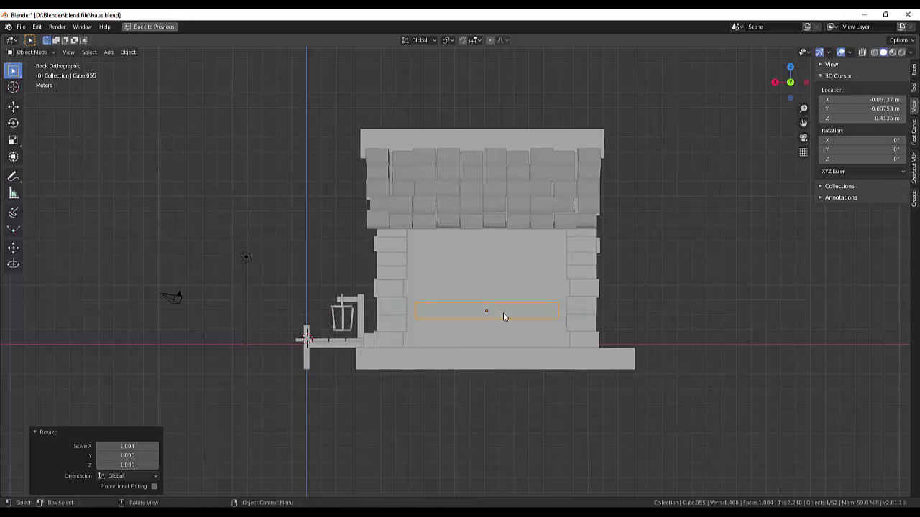
{"action": "left_click", "coordinate": [504, 316]}
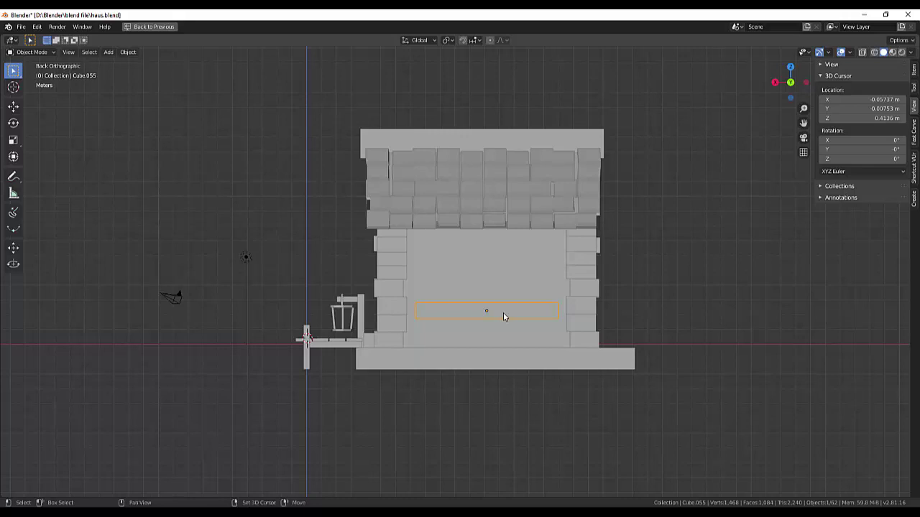
- Copy the plank straight up into a higher second row, then duplicate it again for rotating
{"action": "key", "text": "shift+d"}
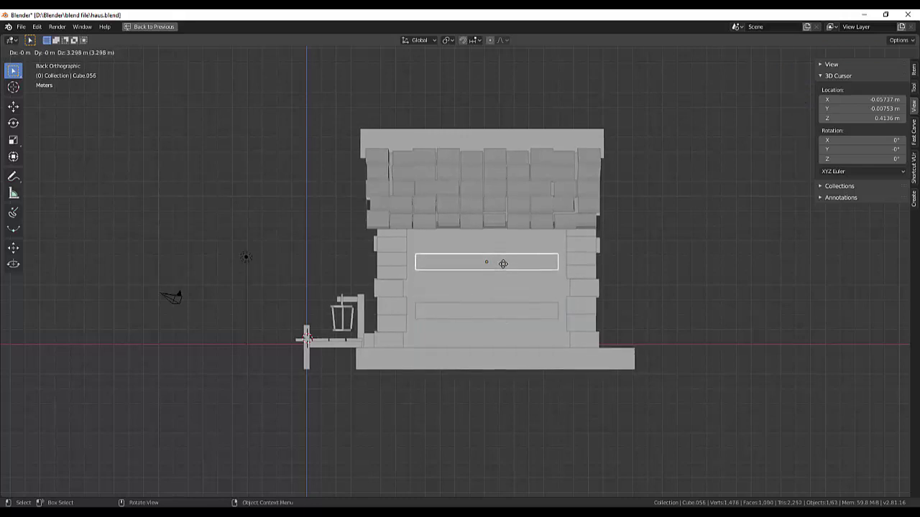
{"action": "key", "text": "z"}
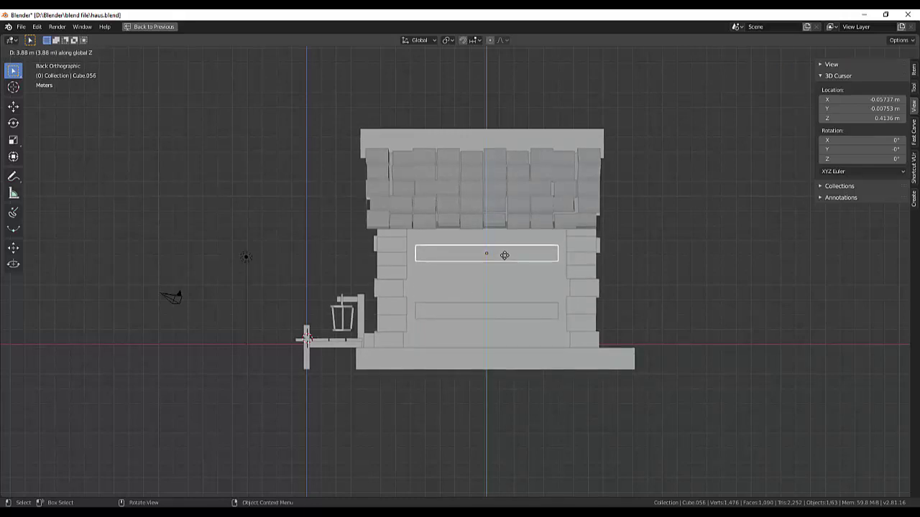
{"action": "left_click", "coordinate": [505, 255]}
{"action": "left_click", "coordinate": [505, 255]}
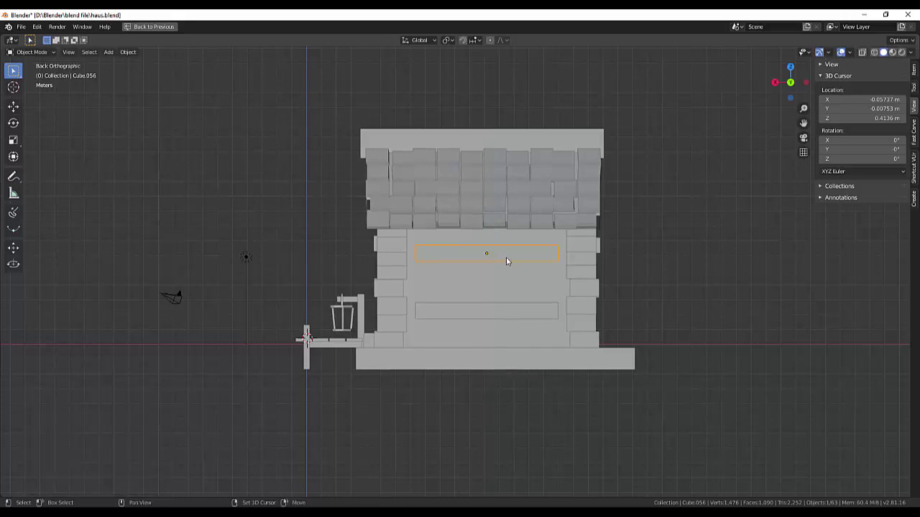
{"action": "key", "text": "shift+d"}
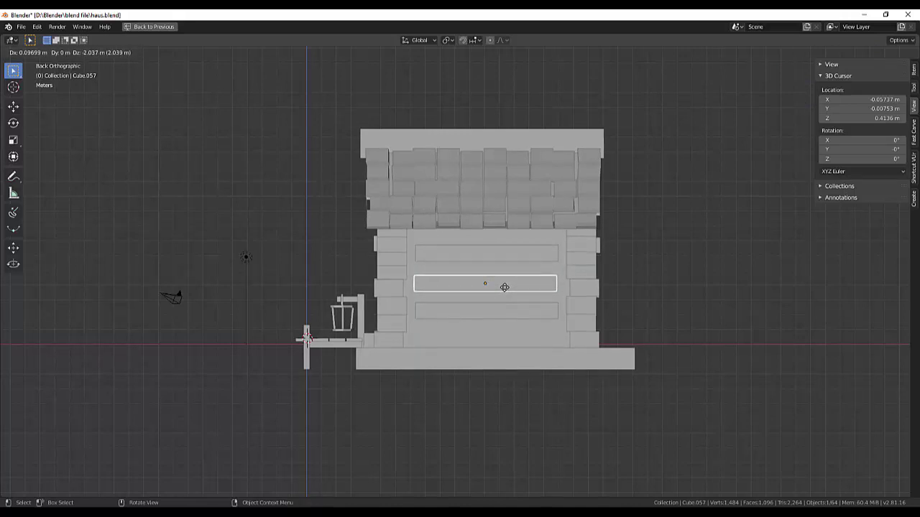
{"action": "key", "text": "r"}
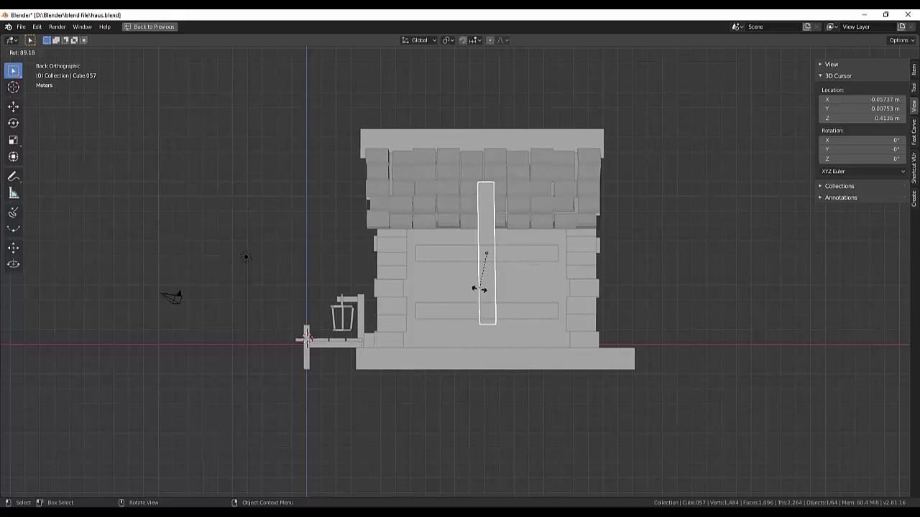
- Stand the copied plank upright with a 90° rotation about Y
{"action": "key", "text": "z"}
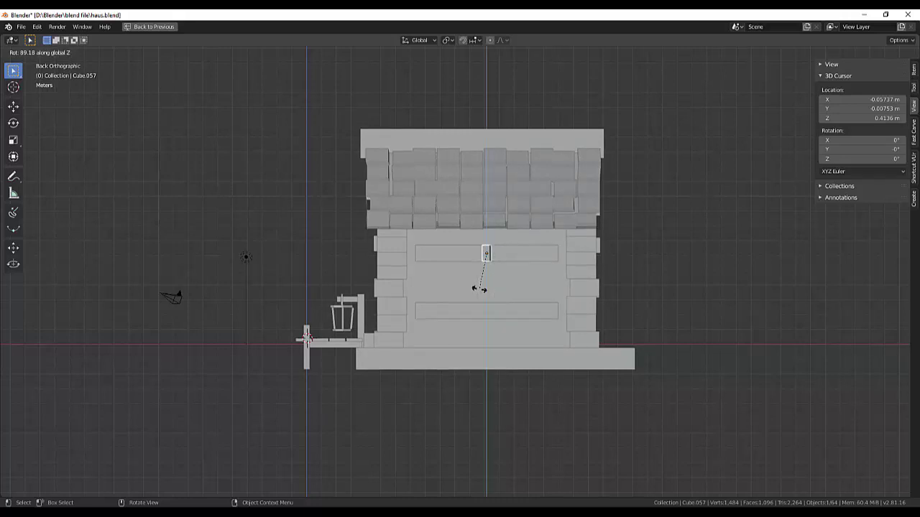
{"action": "key", "text": "y"}
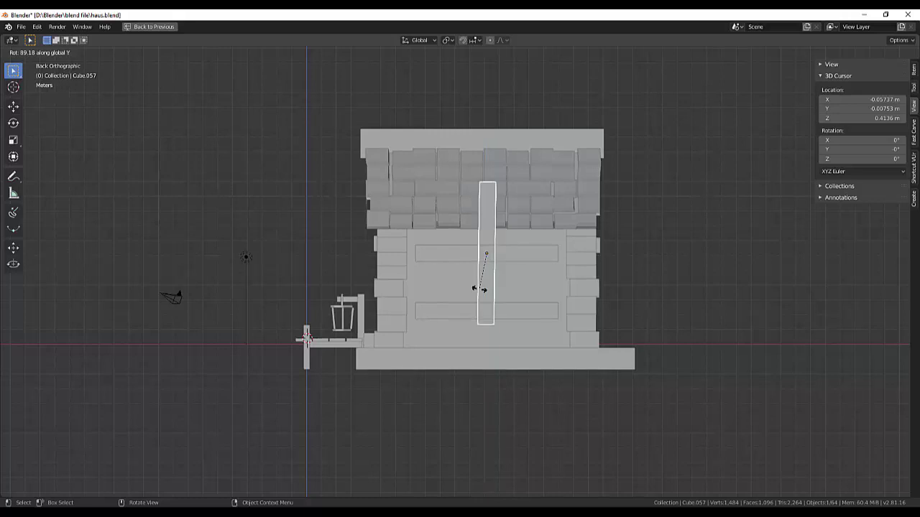
{"action": "type", "text": "9"}
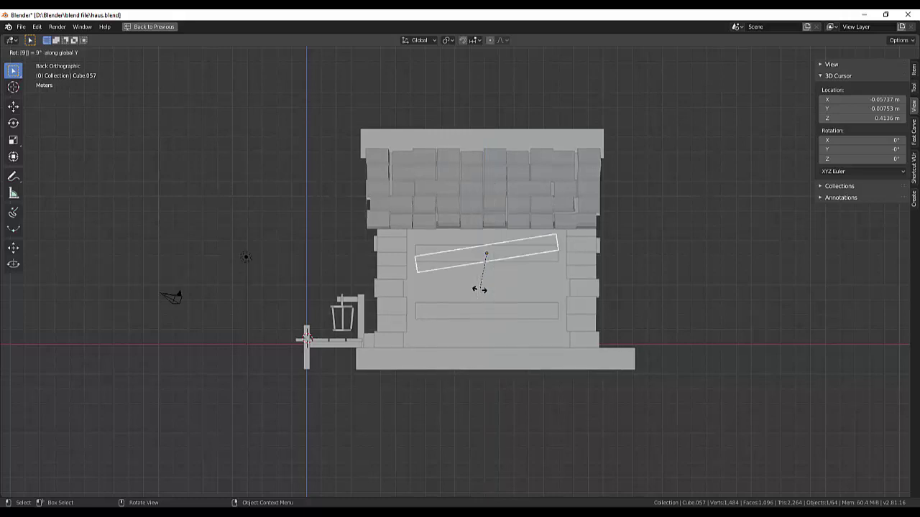
{"action": "type", "text": "0"}
{"action": "key", "text": "Return"}
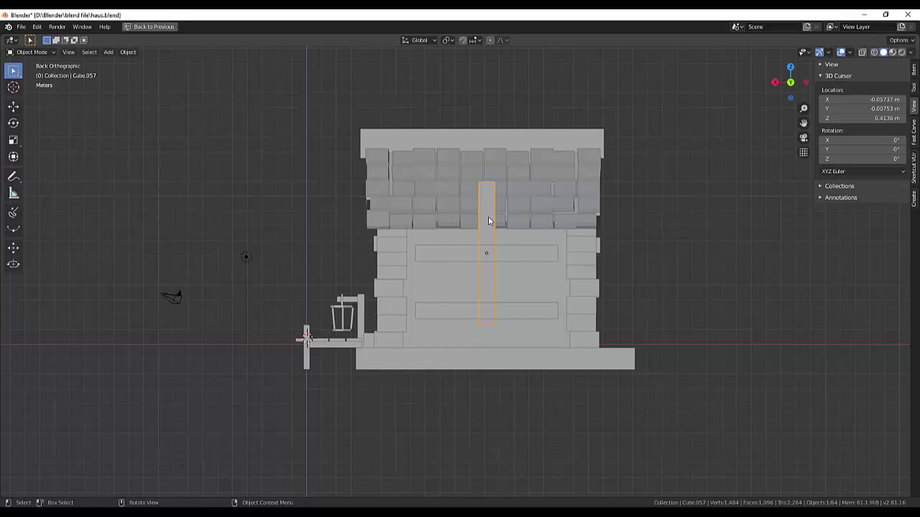
- Shorten the upright plank to 0.417 along Z and fit it between the two boards
{"action": "key", "text": "s"}
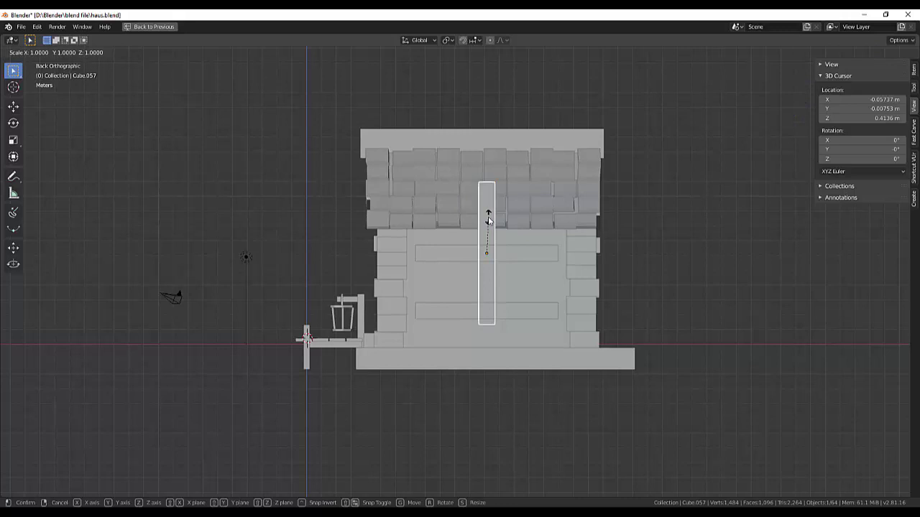
{"action": "key", "text": "z"}
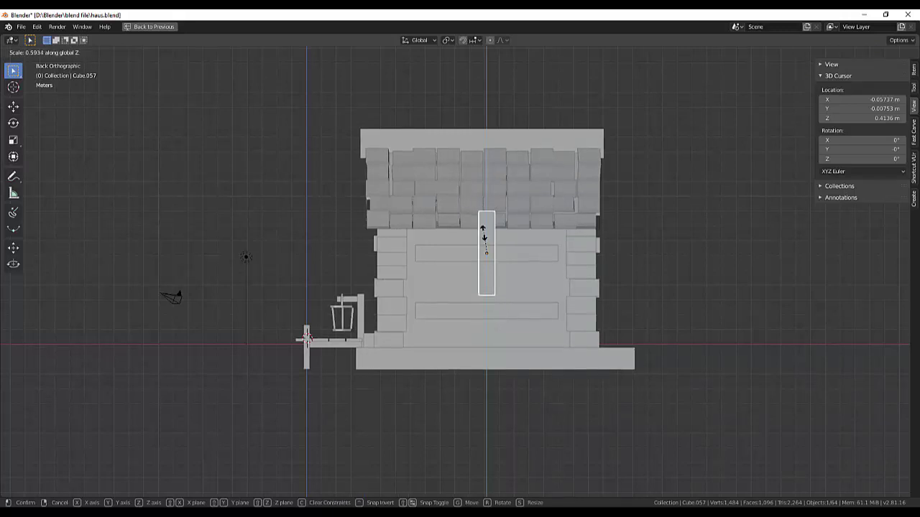
{"action": "left_click", "coordinate": [485, 245]}
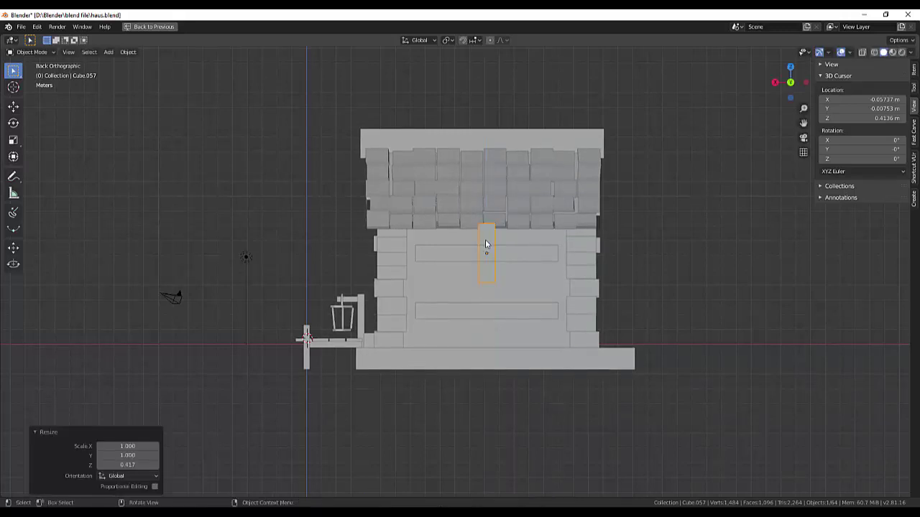
{"action": "key", "text": "g"}
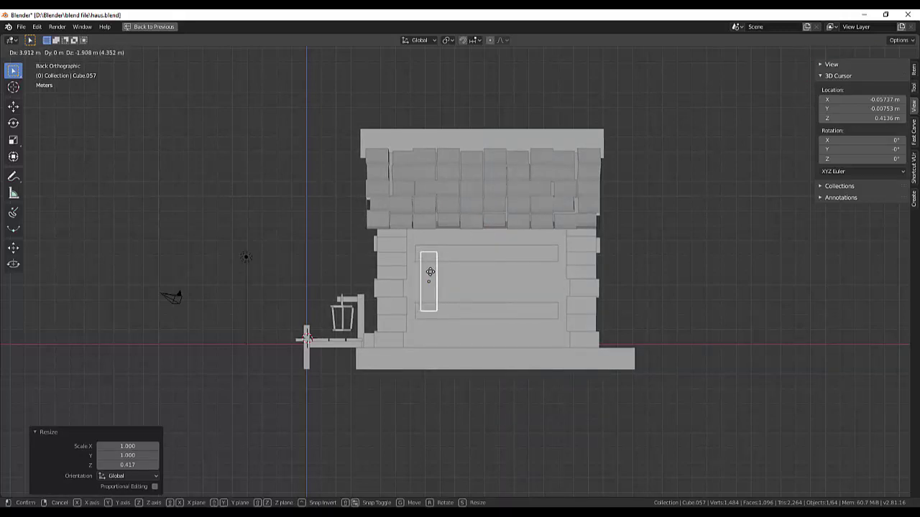
{"action": "left_click", "coordinate": [429, 272]}
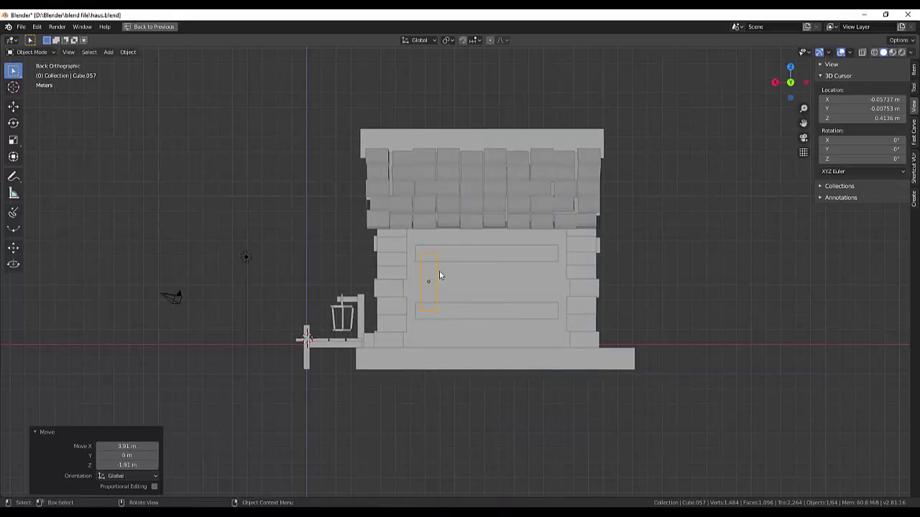
{"action": "mouse_move", "coordinate": [682, 253]}
{"action": "middle_mouse_down"}
{"action": "mouse_move", "coordinate": [698, 263]}
{"action": "mouse_move", "coordinate": [662, 250]}
{"action": "mouse_move", "coordinate": [694, 254]}
{"action": "mouse_move", "coordinate": [683, 261]}
{"action": "middle_mouse_up"}
- Narrow the vertical plank to 0.845 along Y, then deselect everything
{"action": "left_click", "coordinate": [451, 321]}
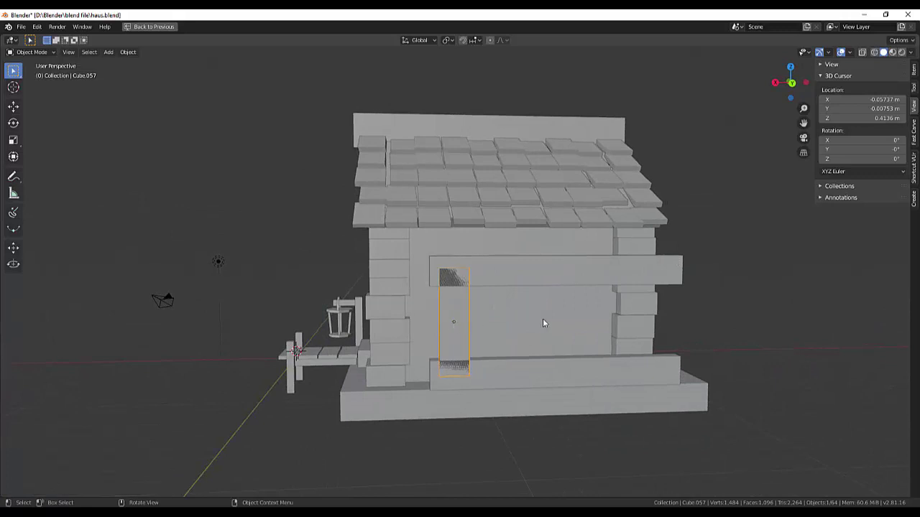
{"action": "middle_click_drag", "start_coordinate": [753, 309], "coordinate": [475, 345]}
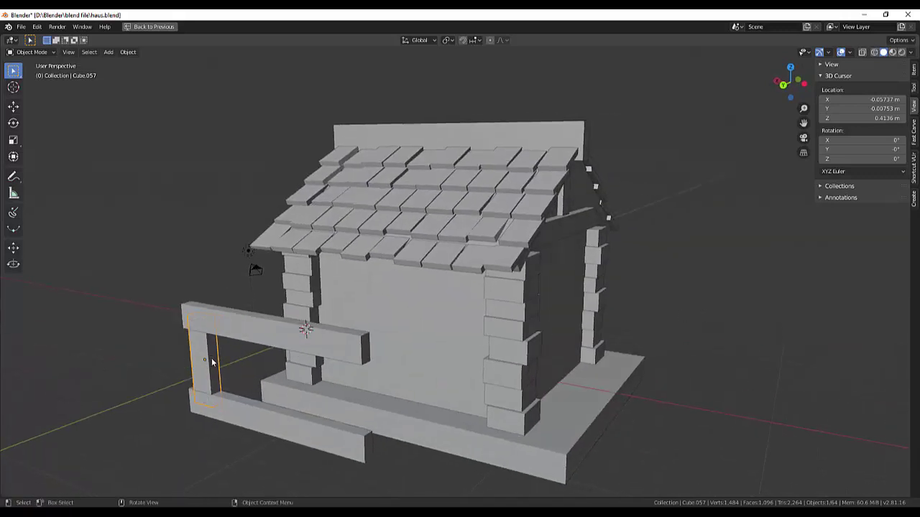
{"action": "key", "text": "s"}
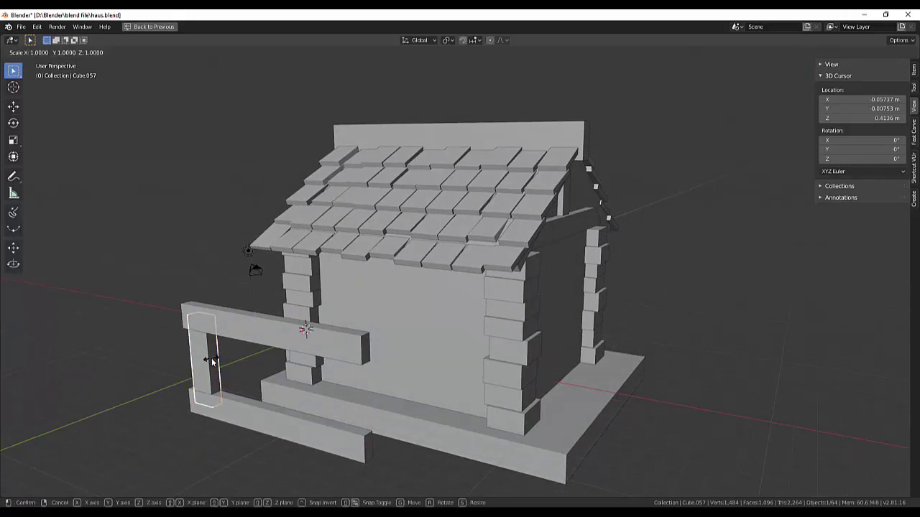
{"action": "key", "text": "y"}
{"action": "left_click", "coordinate": [208, 360]}
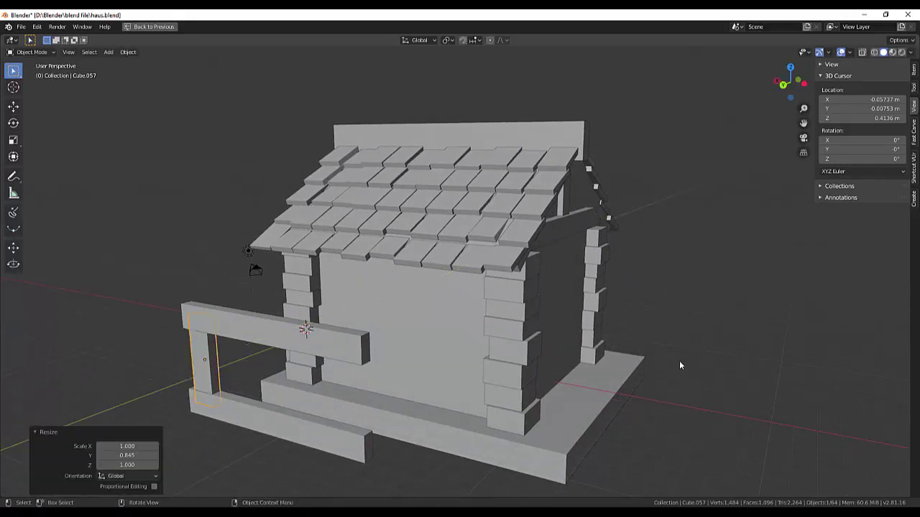
{"action": "mouse_move", "coordinate": [679, 361]}
{"action": "middle_mouse_down"}
{"action": "mouse_move", "coordinate": [703, 339]}
{"action": "mouse_move", "coordinate": [717, 356]}
{"action": "mouse_move", "coordinate": [609, 362]}
{"action": "middle_mouse_up"}
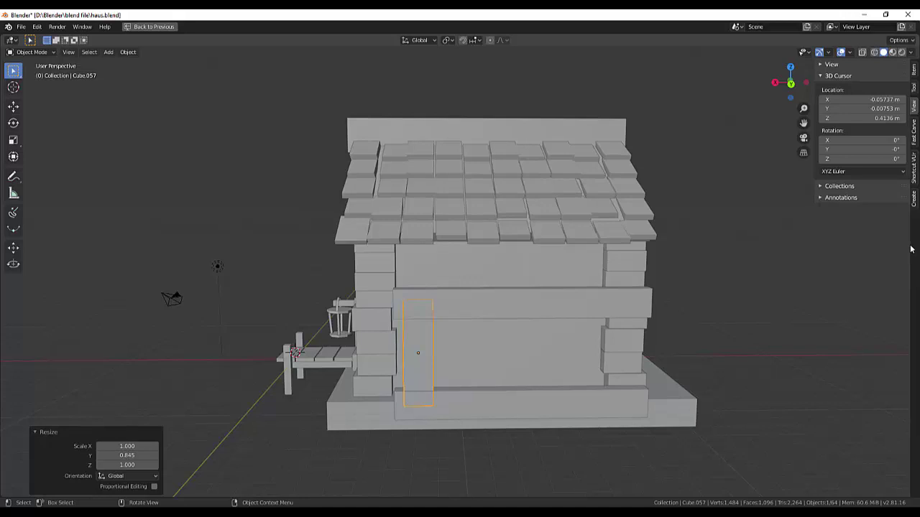
{"action": "key", "text": "alt+a"}
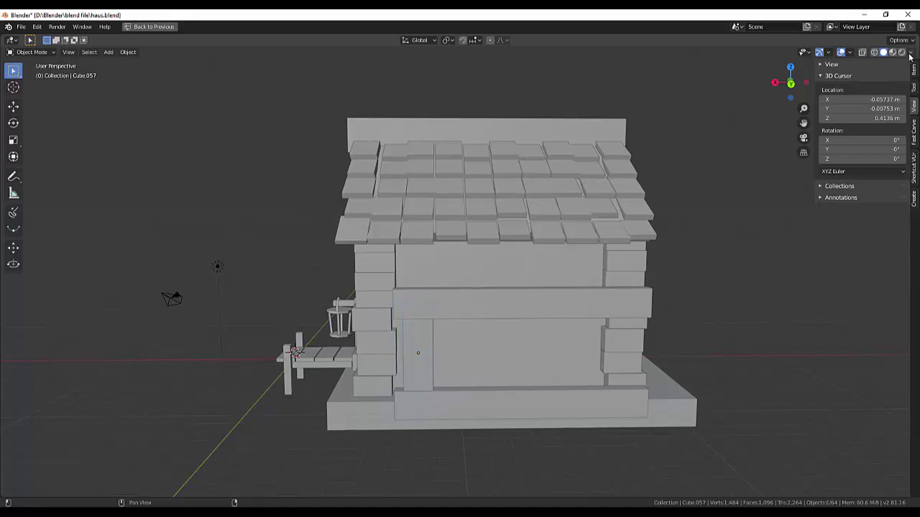
- Browse the sidebar's Item, Fast Carve and Shortcut VUr panels
{"action": "left_click", "coordinate": [912, 53]}
{"action": "left_click", "coordinate": [914, 71]}
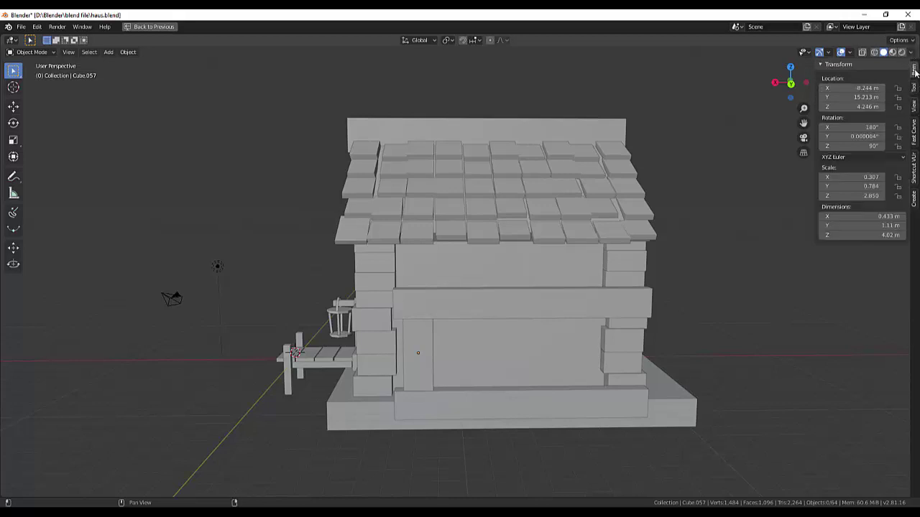
{"action": "left_click", "coordinate": [915, 108]}
{"action": "left_click", "coordinate": [915, 136]}
- Switch the sidebar from Shortcut VUr to the Archimesh panel, briefly checking the Window menu
{"action": "left_click", "coordinate": [916, 163]}
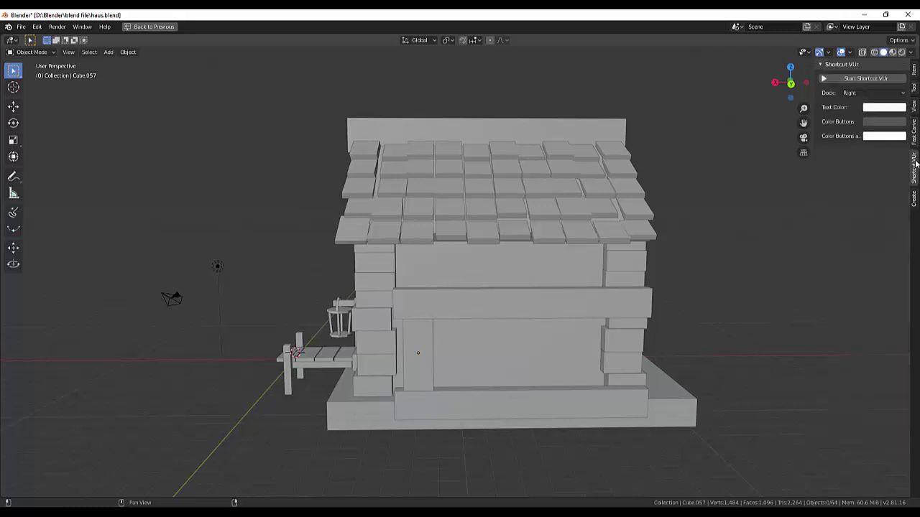
{"action": "left_click", "coordinate": [915, 200]}
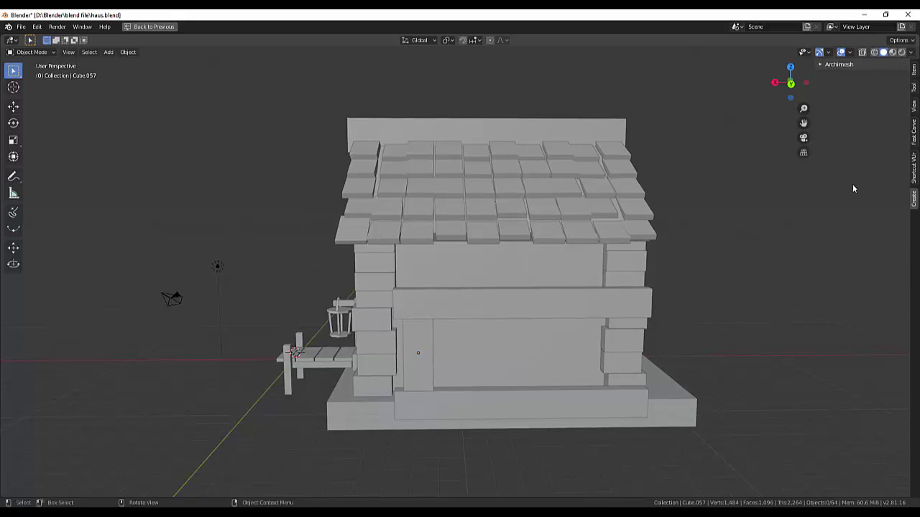
{"action": "left_click", "coordinate": [83, 27]}
{"action": "mouse_move", "coordinate": [731, 272]}
{"action": "middle_mouse_down"}
{"action": "mouse_move", "coordinate": [735, 252]}
{"action": "mouse_move", "coordinate": [723, 263]}
{"action": "mouse_move", "coordinate": [720, 254]}
{"action": "middle_mouse_up"}
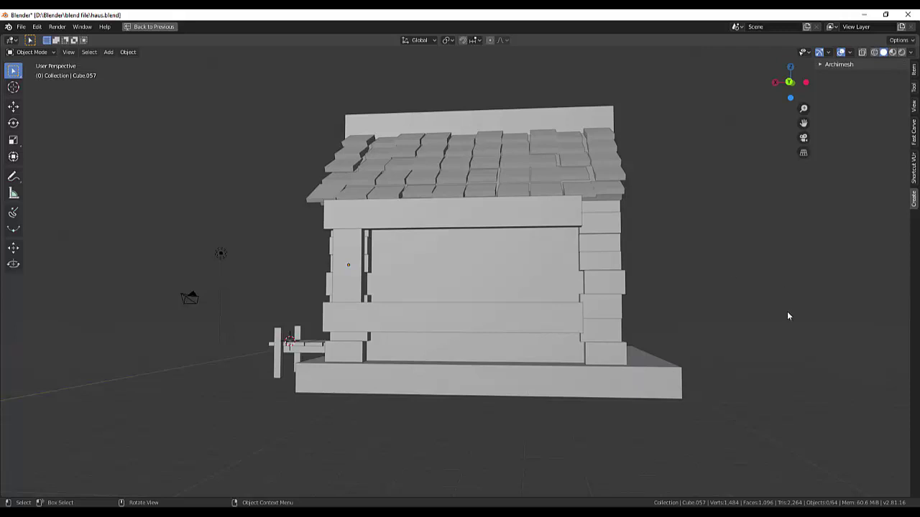
- Select the three-board window frame beside the house and move it along Y onto the side wall
{"action": "key", "text": "KP_1"}
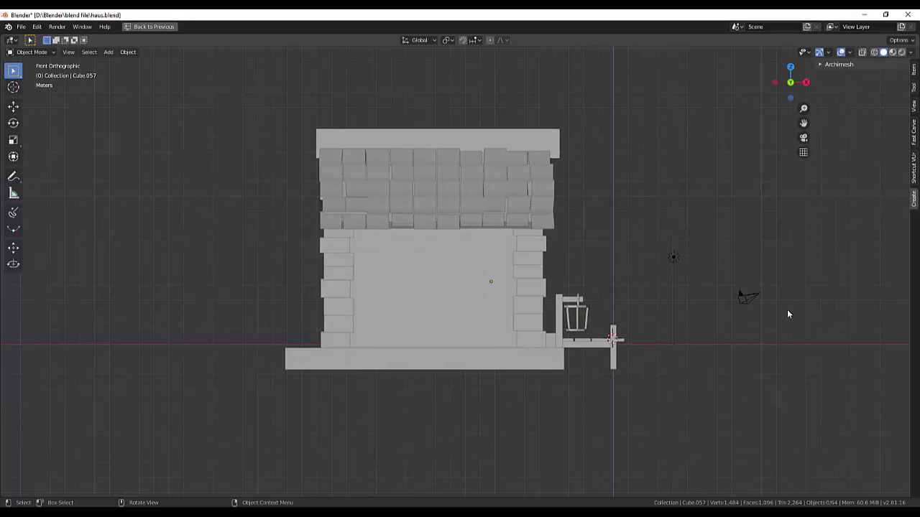
{"action": "key", "text": "KP_3"}
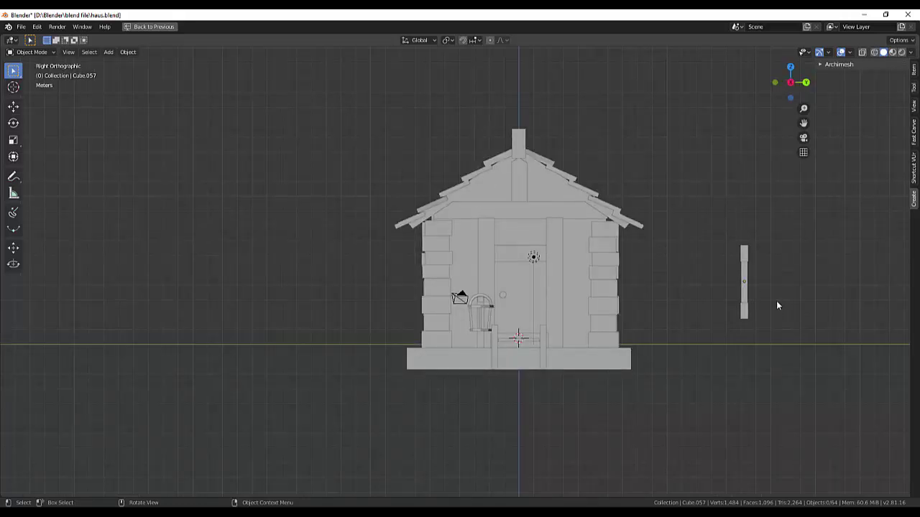
{"action": "left_click_drag", "start_coordinate": [763, 231], "coordinate": [723, 341]}
{"action": "key", "text": "g"}
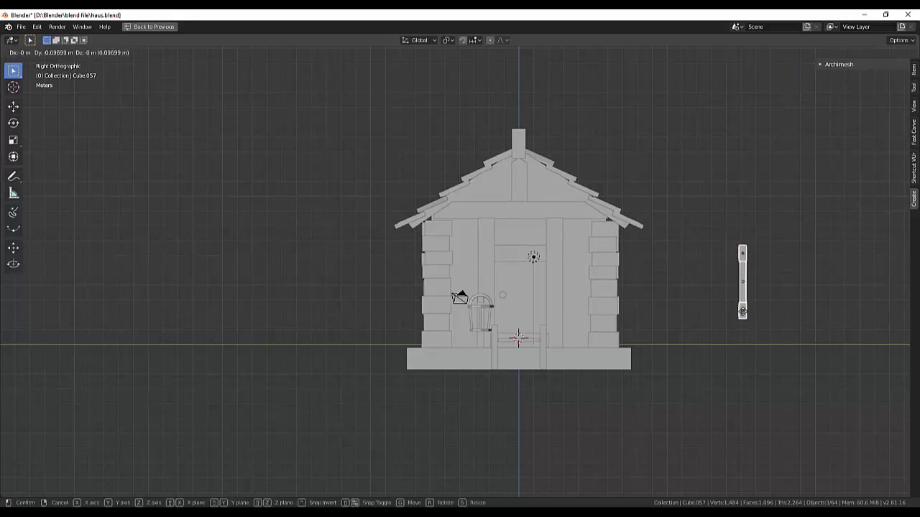
{"action": "key", "text": "y"}
{"action": "left_click", "coordinate": [579, 323]}
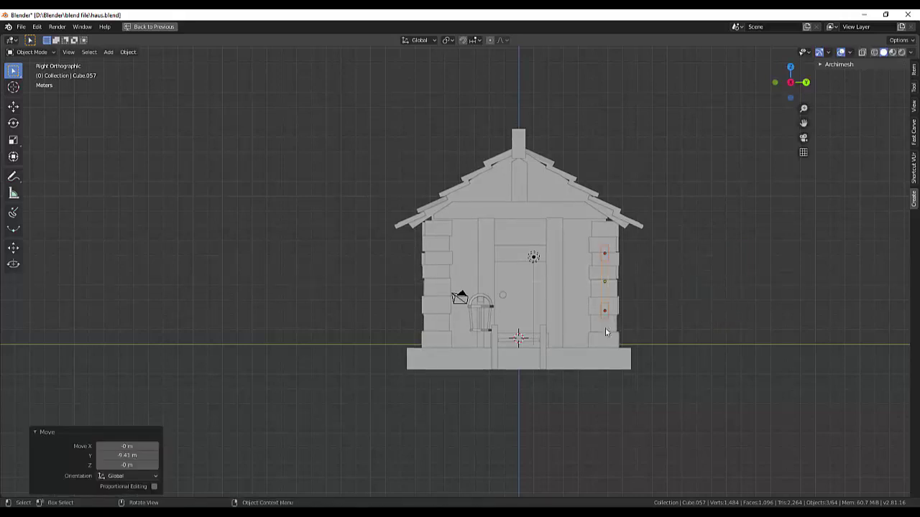
{"action": "middle_click_drag", "start_coordinate": [735, 312], "coordinate": [571, 327]}
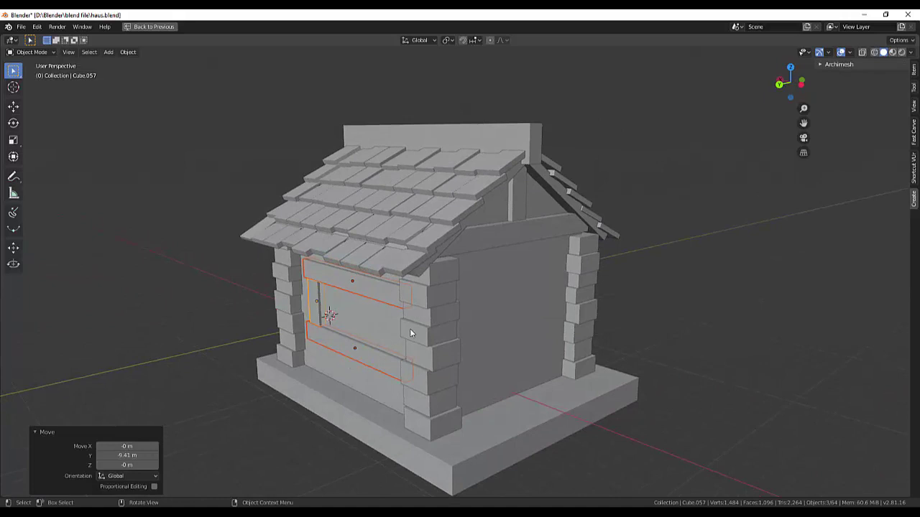
- Adjust the frame along its local Y axis to sit between the stone corners, then deselect
{"action": "key", "text": "g"}
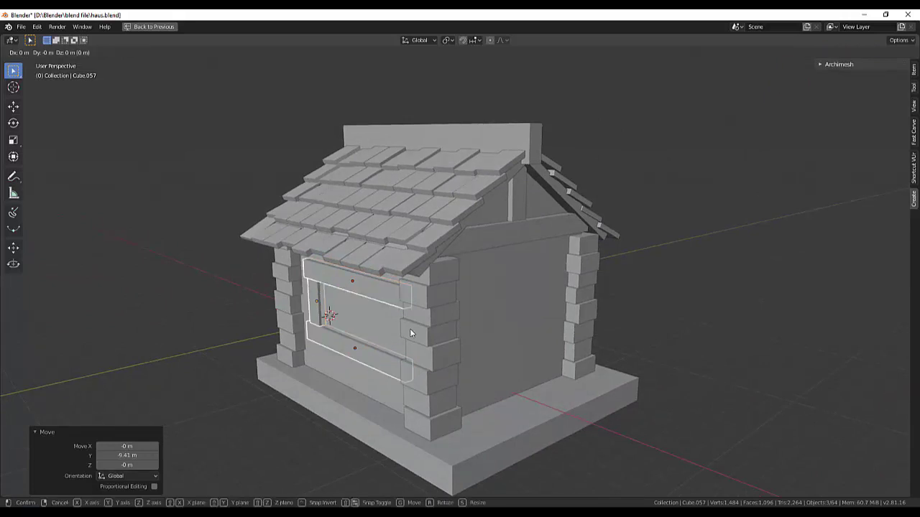
{"action": "key", "text": "y"}
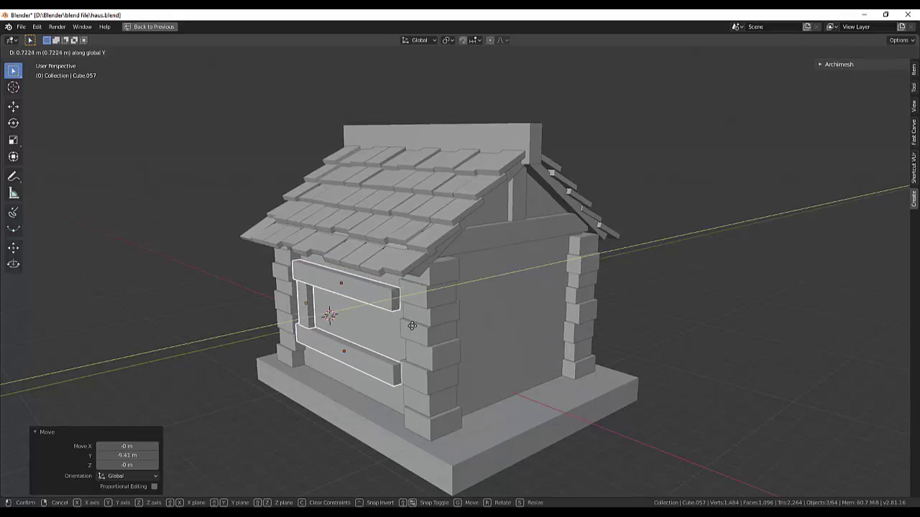
{"action": "key", "text": "y"}
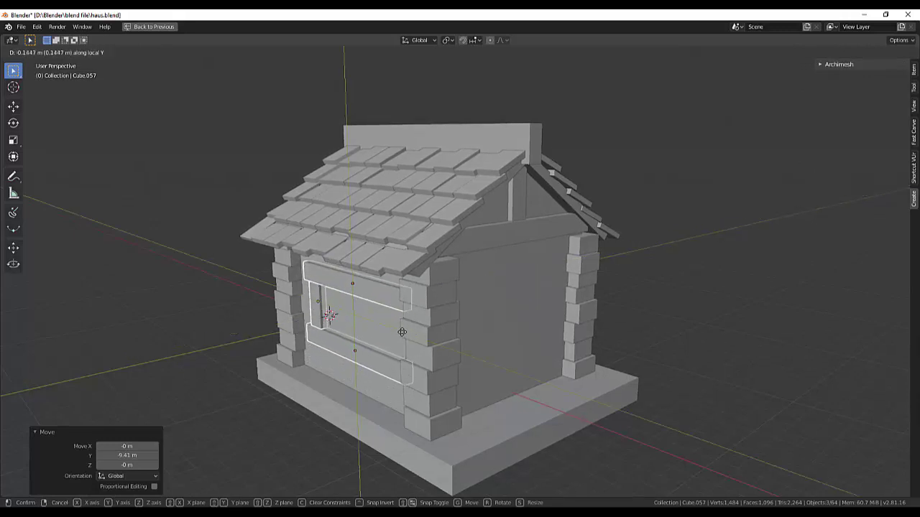
{"action": "left_click", "coordinate": [402, 332]}
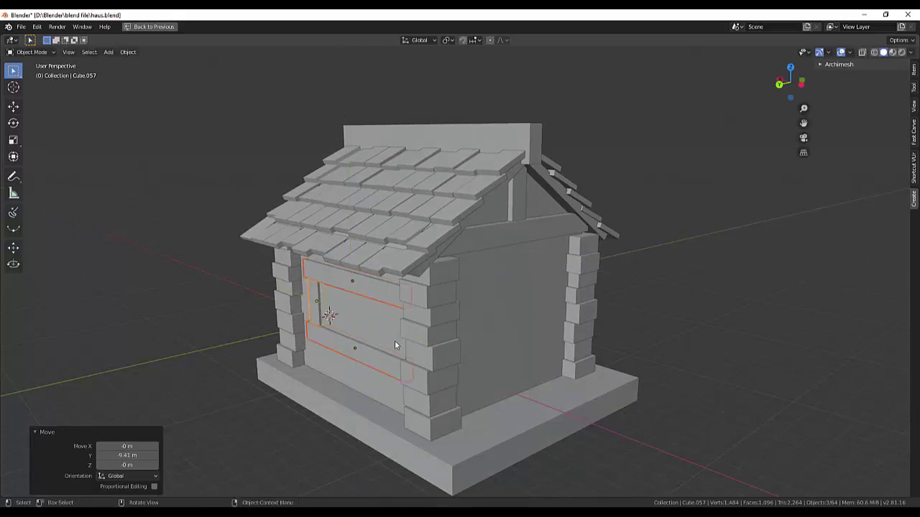
{"action": "left_click", "coordinate": [702, 338]}
- Shift the top, vertical and bottom boards along Y, then select the vertical plank in back view
{"action": "middle_click_drag", "start_coordinate": [714, 326], "coordinate": [557, 311]}
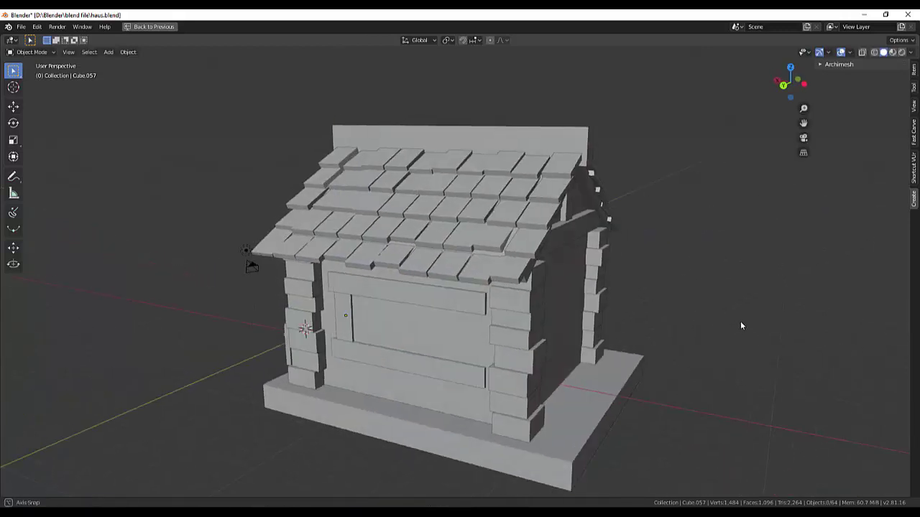
{"action": "left_click", "coordinate": [529, 300]}
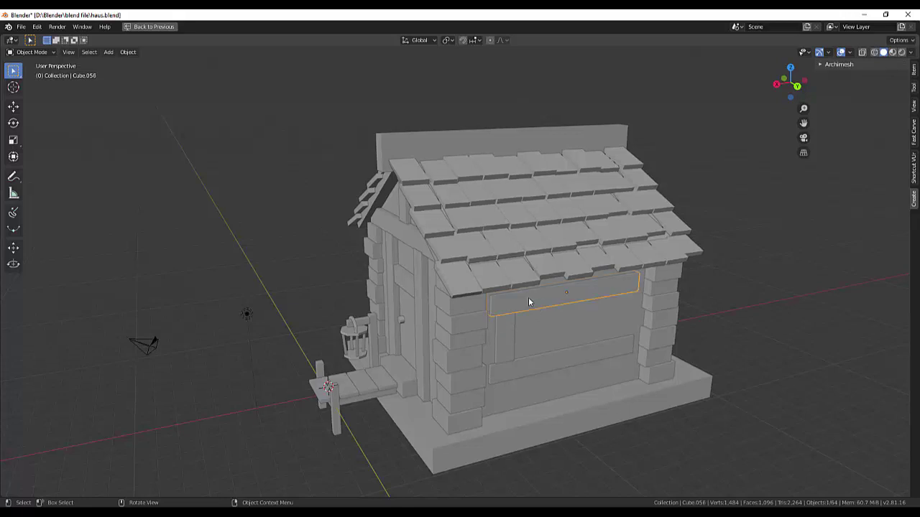
{"action": "left_click", "coordinate": [510, 337], "text": "shift"}
{"action": "left_click", "coordinate": [530, 370], "text": "shift"}
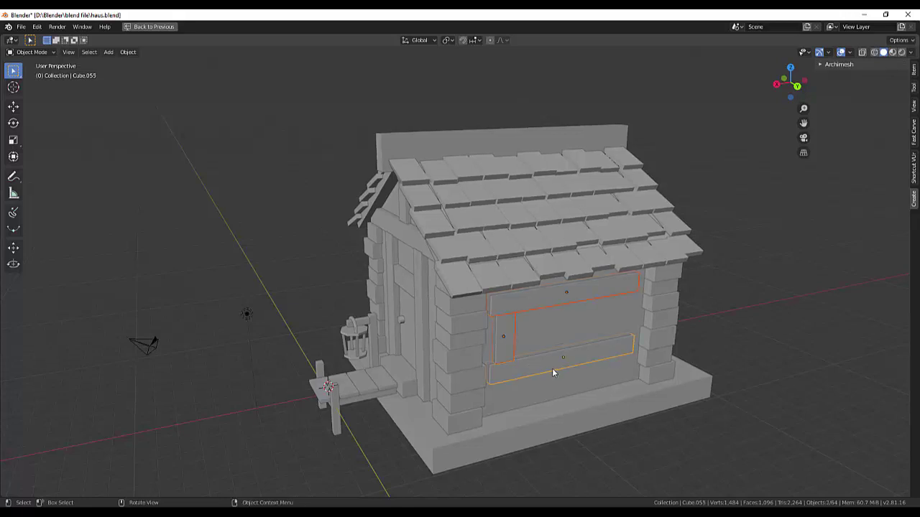
{"action": "key", "text": "g"}
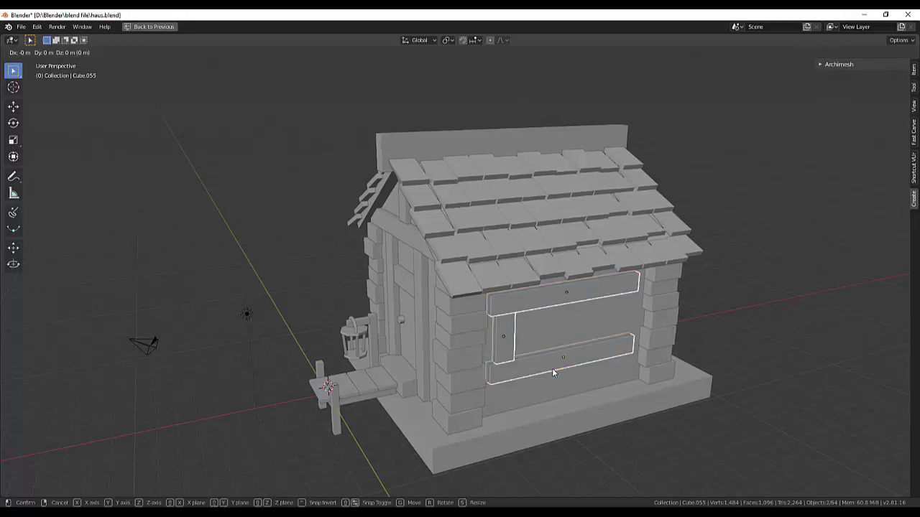
{"action": "key", "text": "y"}
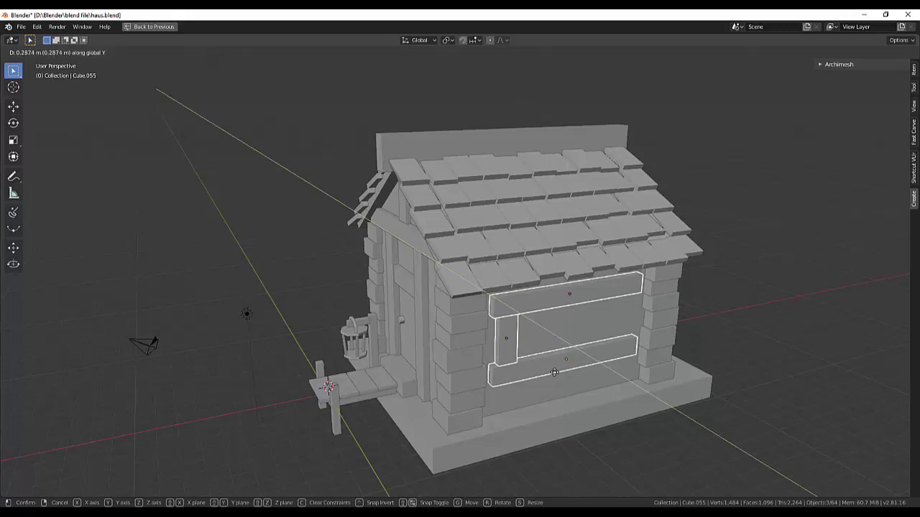
{"action": "left_click", "coordinate": [554, 372]}
{"action": "middle_click_drag", "start_coordinate": [737, 364], "coordinate": [731, 346]}
{"action": "left_click", "coordinate": [452, 294]}
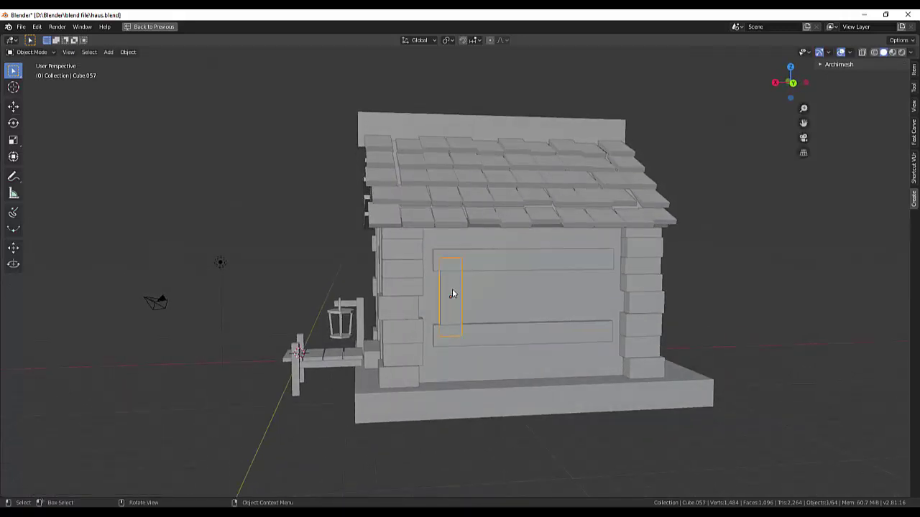
{"action": "key", "text": "KP_1"}
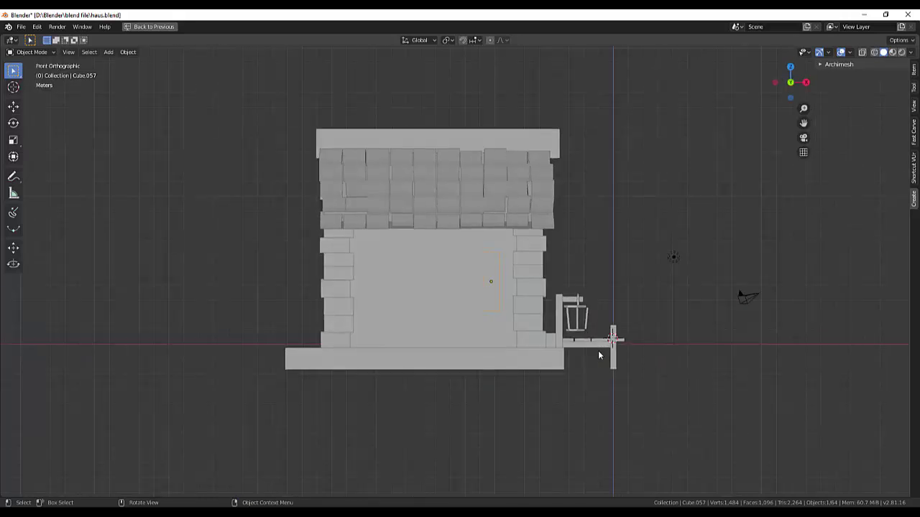
{"action": "key", "text": "ctrl+KP_1"}
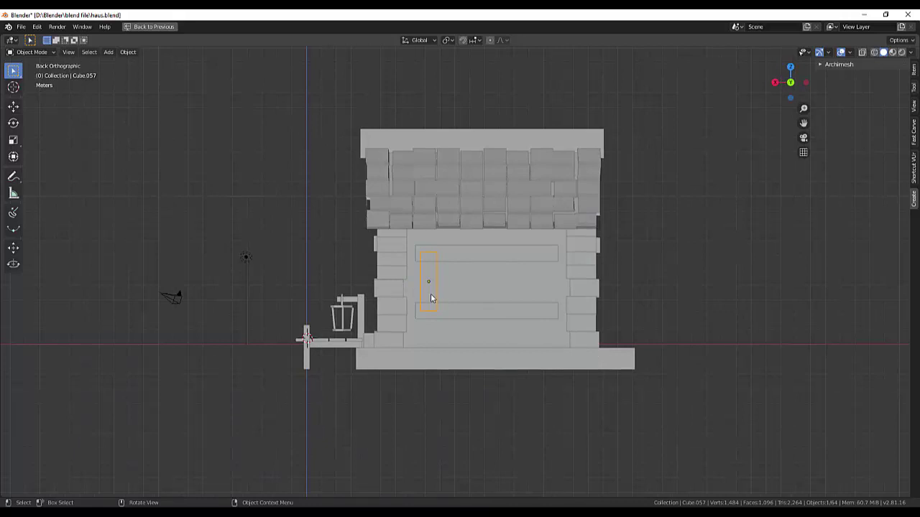
- Duplicate the vertical plank twice, placing copies at the right side and middle along X
{"action": "key", "text": "shift+d"}
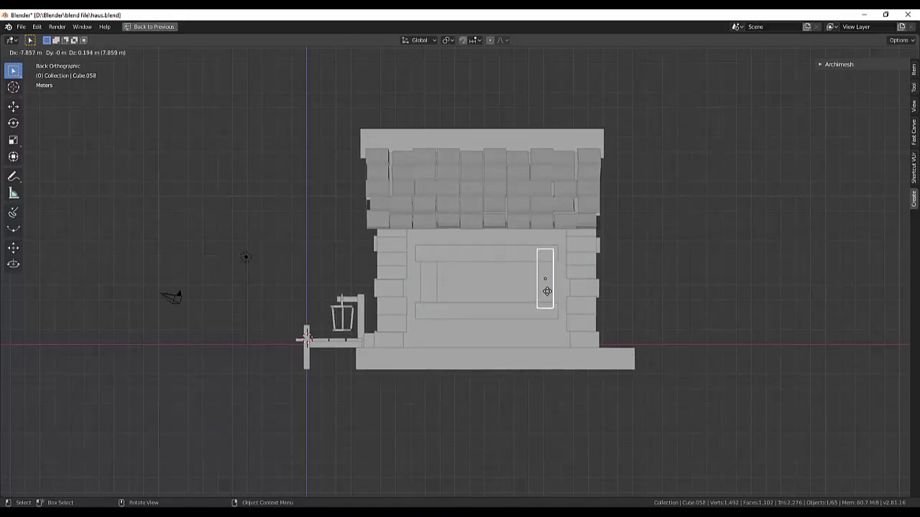
{"action": "right_click", "coordinate": [547, 294]}
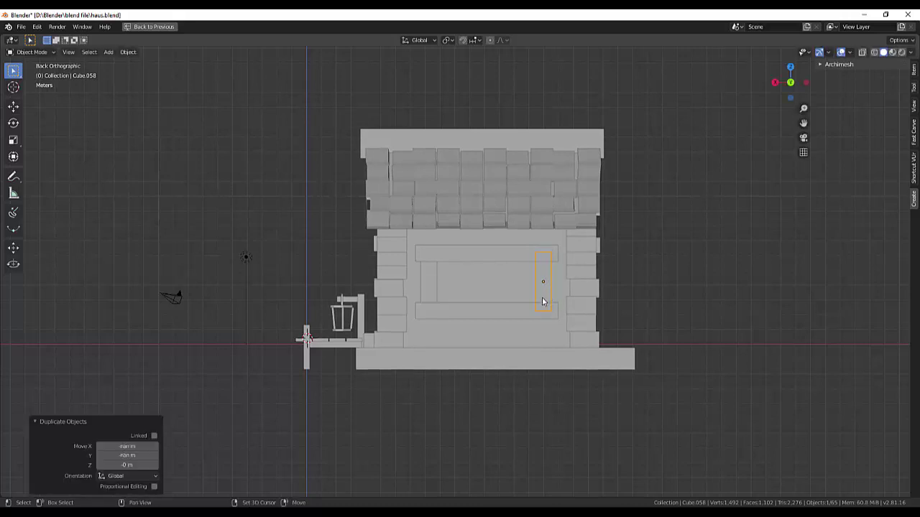
{"action": "key", "text": "shift+d"}
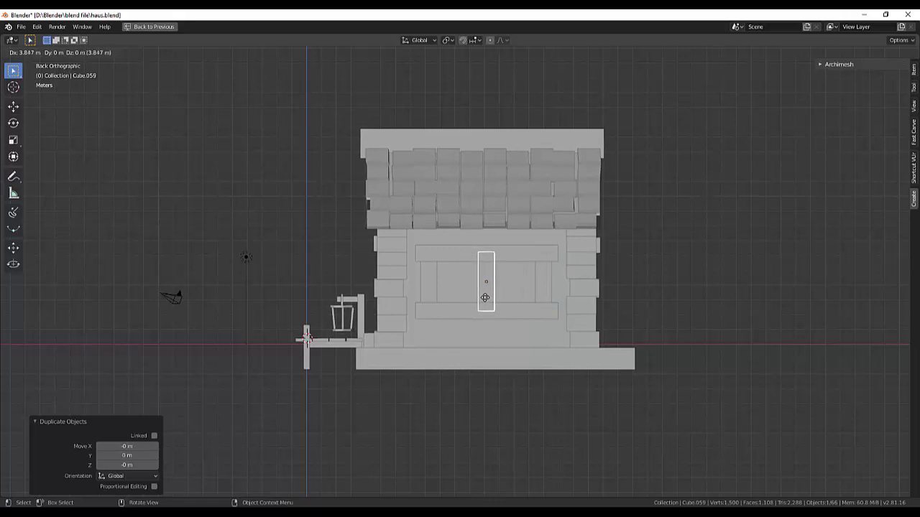
{"action": "key", "text": "x"}
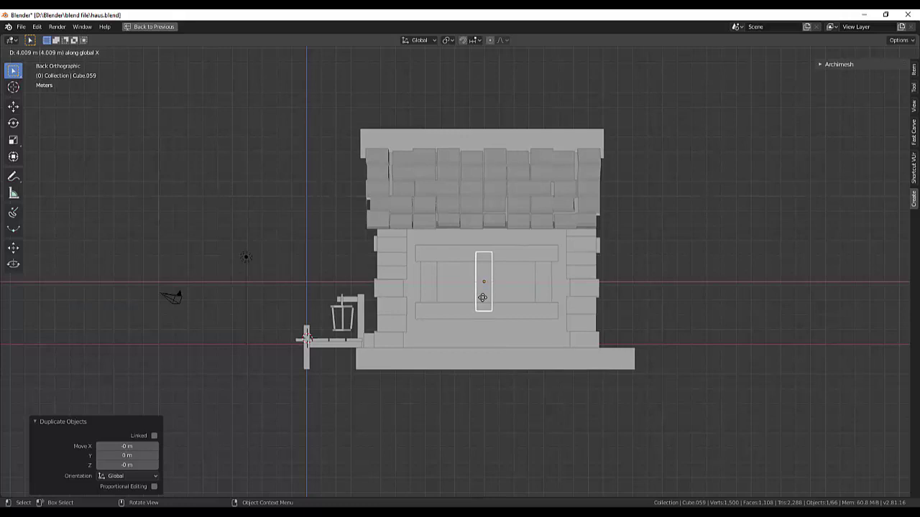
{"action": "left_click", "coordinate": [482, 296]}
{"action": "mouse_move", "coordinate": [662, 299]}
{"action": "middle_mouse_down"}
{"action": "mouse_move", "coordinate": [709, 303]}
{"action": "mouse_move", "coordinate": [678, 303]}
{"action": "middle_mouse_up"}
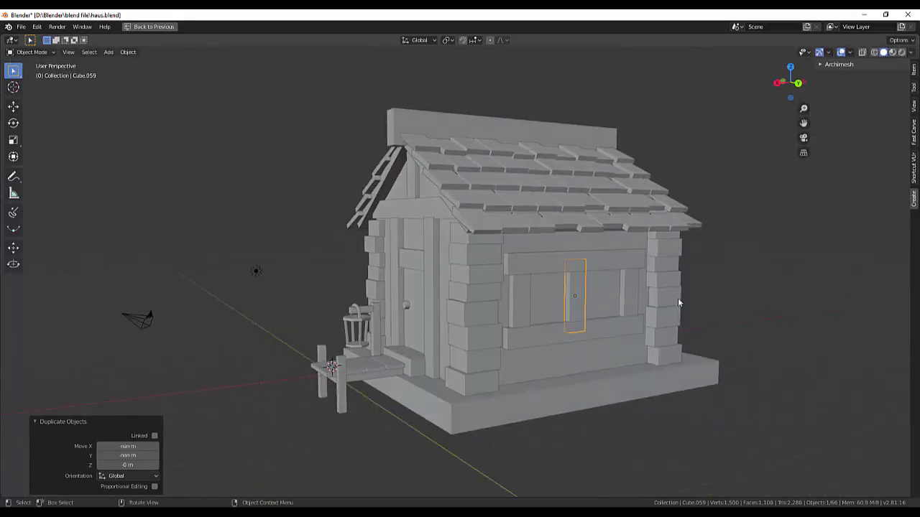
- Select the top beam, the three vertical planks and the bottom sill together
{"action": "left_click", "coordinate": [563, 263]}
{"action": "left_click", "coordinate": [517, 296], "text": "shift"}
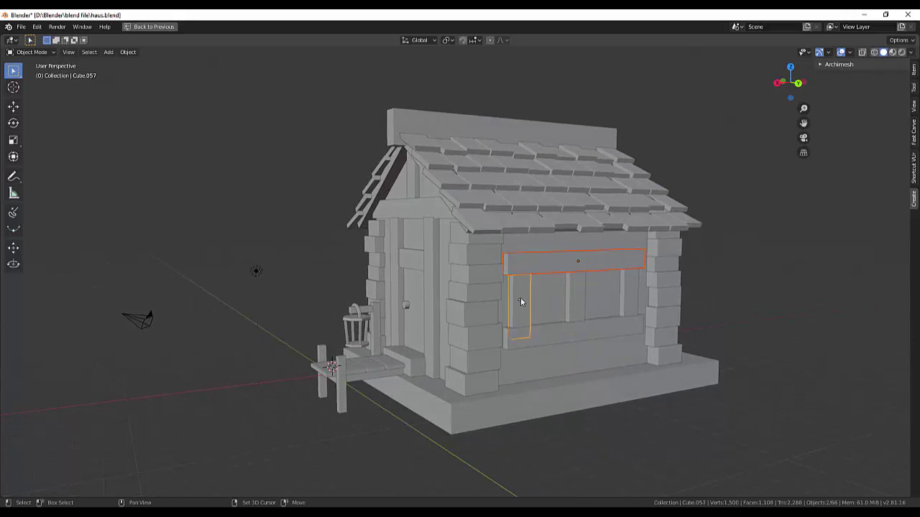
{"action": "left_click", "coordinate": [576, 301], "text": "shift"}
{"action": "left_click", "coordinate": [625, 304], "text": "shift"}
{"action": "left_click", "coordinate": [592, 330], "text": "shift"}
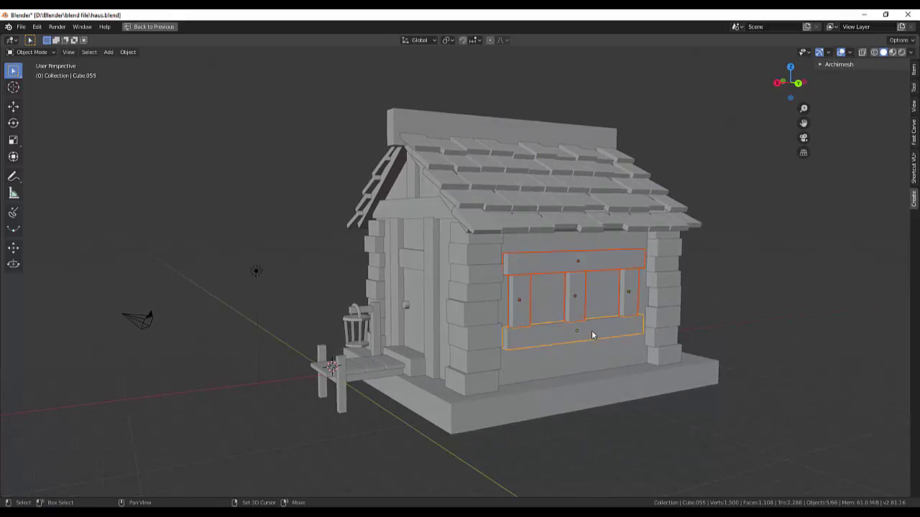
{"action": "mouse_move", "coordinate": [722, 309]}
{"action": "middle_mouse_down"}
{"action": "mouse_move", "coordinate": [766, 308]}
{"action": "mouse_move", "coordinate": [746, 316]}
{"action": "mouse_move", "coordinate": [749, 324]}
{"action": "mouse_move", "coordinate": [758, 302]}
{"action": "middle_mouse_up"}
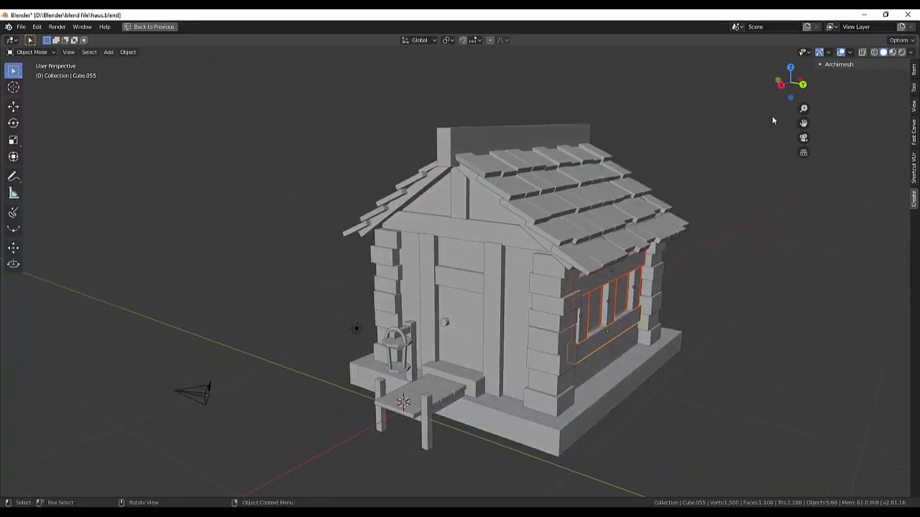
- Inspect the frame with overlays toggled, wireframe shading and X-ray enabled
{"action": "left_click", "coordinate": [819, 53]}
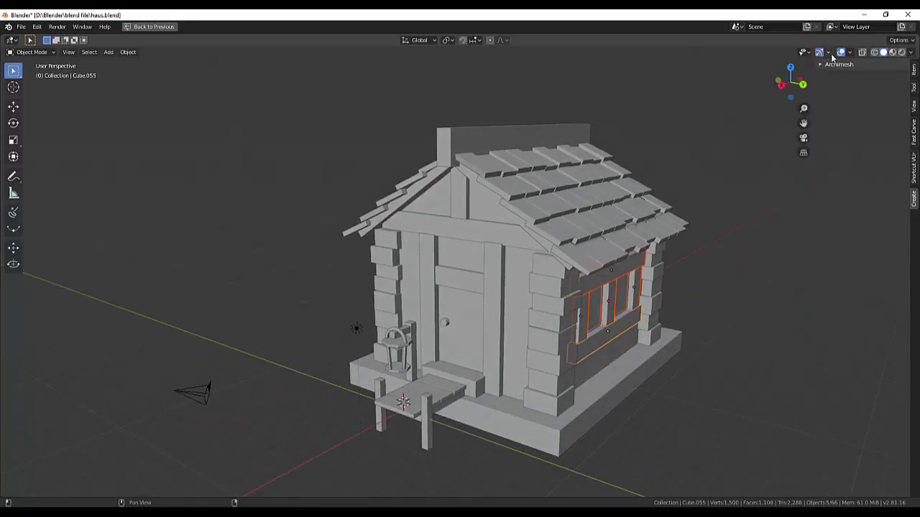
{"action": "left_click", "coordinate": [839, 52]}
{"action": "left_click", "coordinate": [840, 53]}
{"action": "left_click", "coordinate": [805, 56]}
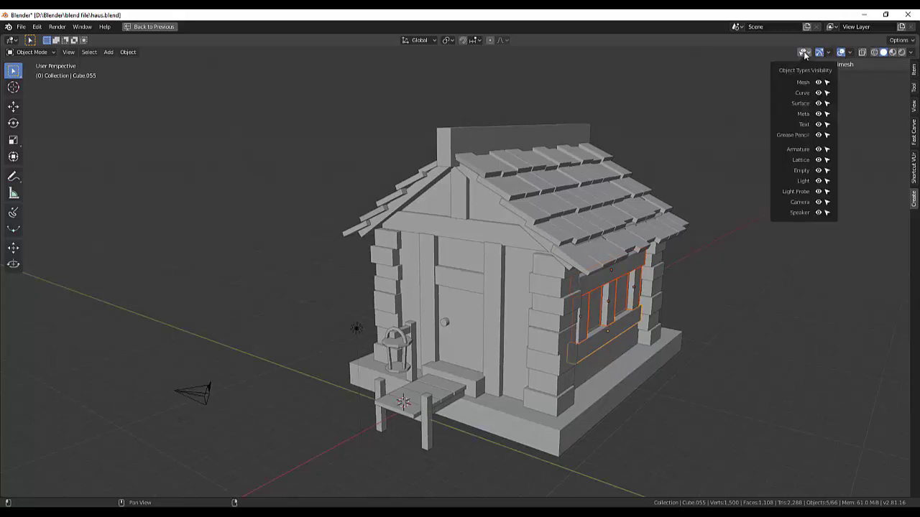
{"action": "left_click", "coordinate": [874, 52]}
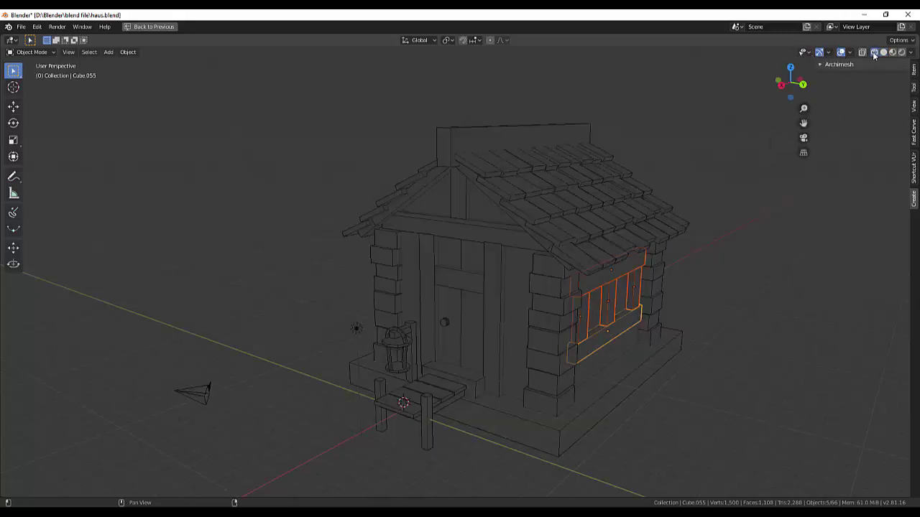
{"action": "left_click", "coordinate": [862, 52]}
{"action": "left_click", "coordinate": [850, 52]}
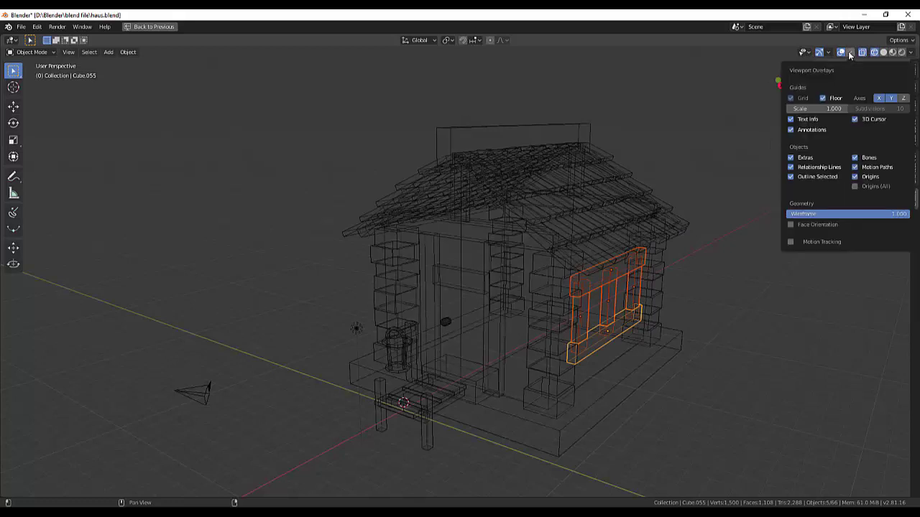
{"action": "left_click", "coordinate": [828, 54]}
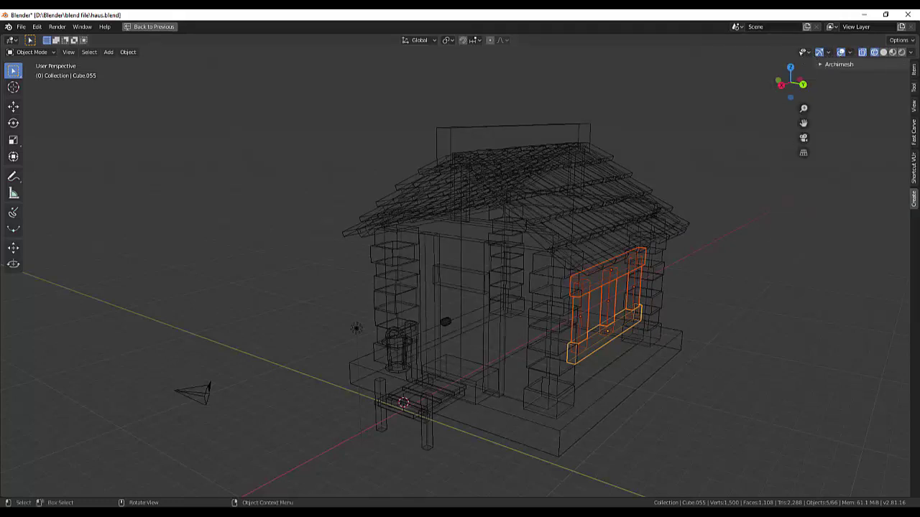
{"action": "mouse_move", "coordinate": [669, 398]}
{"action": "middle_mouse_down"}
{"action": "mouse_move", "coordinate": [702, 394]}
{"action": "mouse_move", "coordinate": [677, 395]}
{"action": "mouse_move", "coordinate": [677, 423]}
{"action": "middle_mouse_up"}
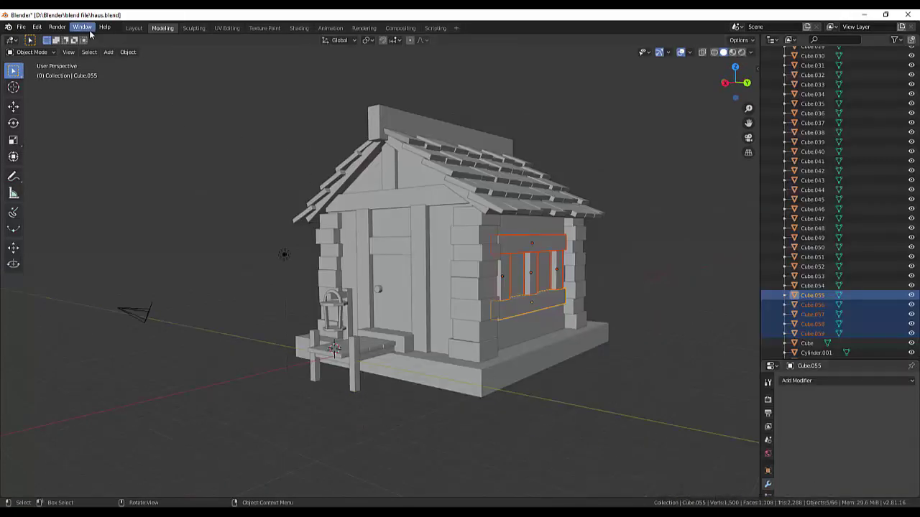
- Join the selected window pieces into one object with Ctrl+J
{"action": "left_click", "coordinate": [88, 31]}
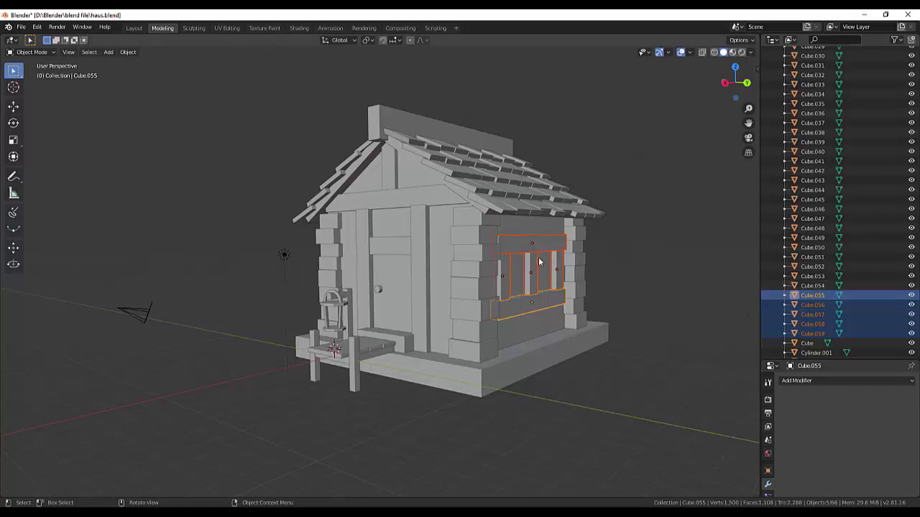
{"action": "key", "text": "ctrl"}
{"action": "key", "text": "ctrl+j"}
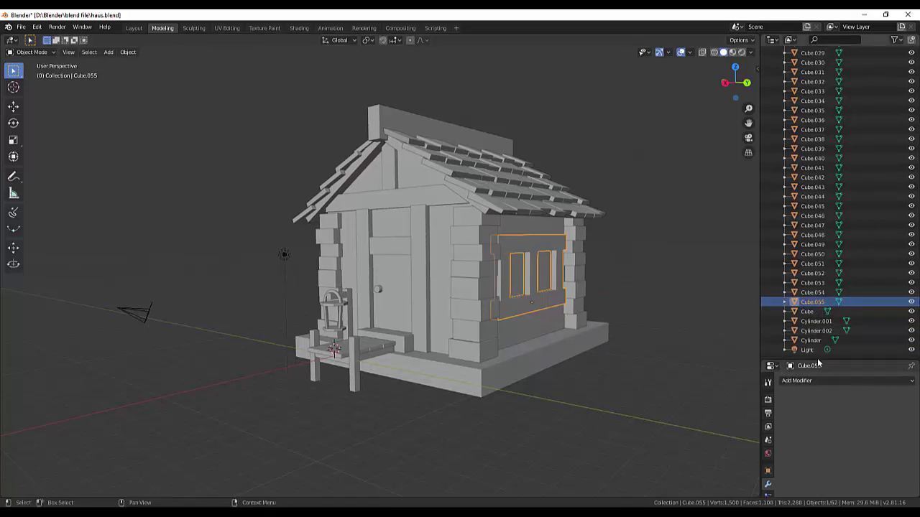
- Add a Mirror modifier to the window frame, leaving only the X axis enabled
{"action": "left_click_drag", "start_coordinate": [818, 359], "coordinate": [818, 184]}
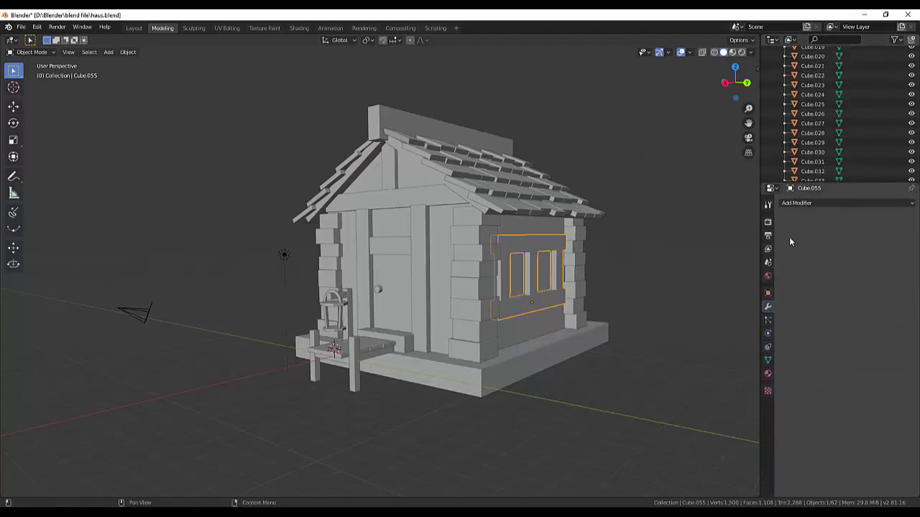
{"action": "left_click", "coordinate": [796, 204]}
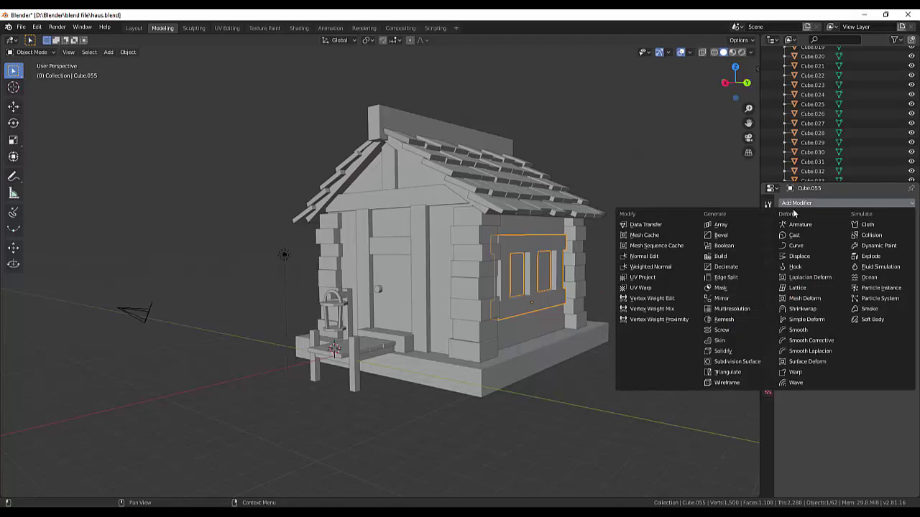
{"action": "left_click", "coordinate": [721, 299]}
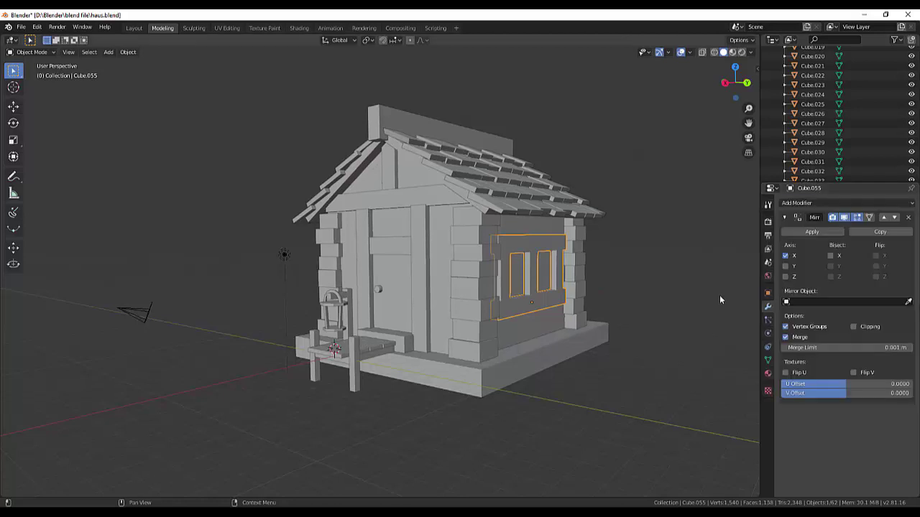
{"action": "left_click", "coordinate": [785, 266]}
{"action": "left_click", "coordinate": [786, 267]}
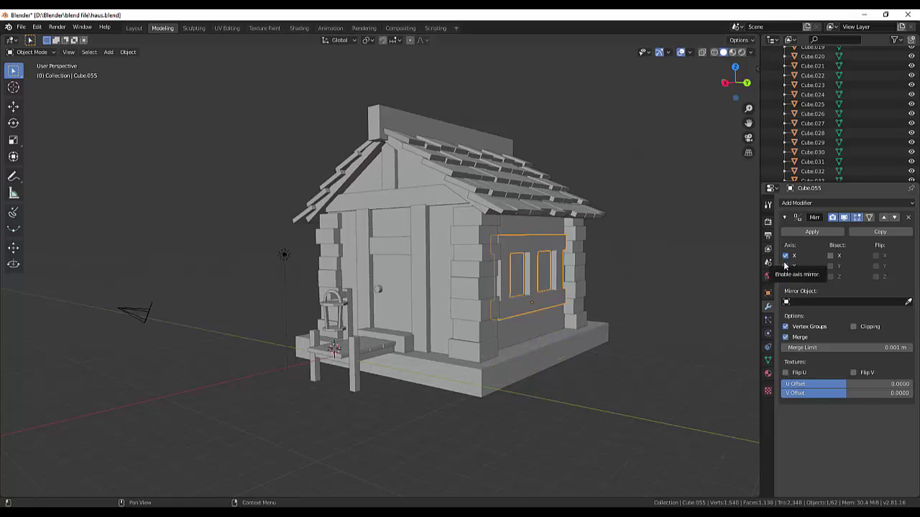
{"action": "middle_click_drag", "start_coordinate": [690, 246], "coordinate": [36, 251]}
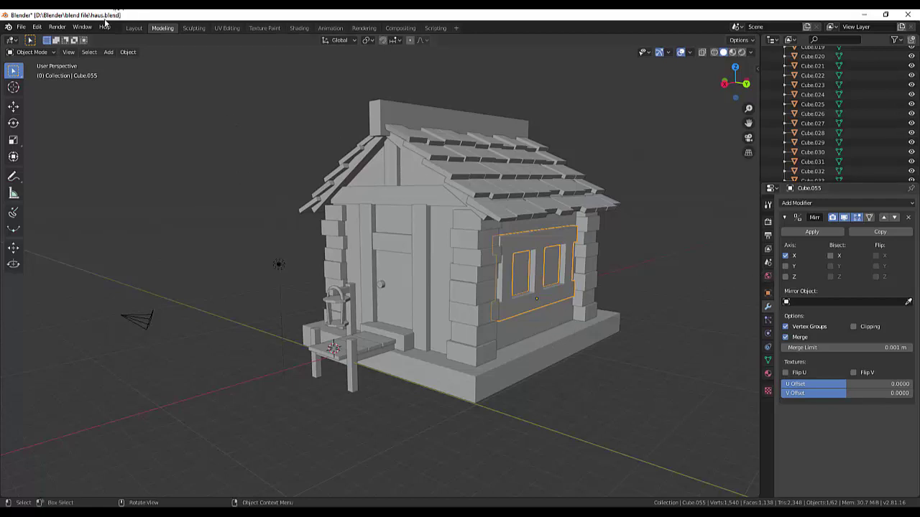
- Set the window's origin to the 3D cursor, then select the base slab
{"action": "left_click", "coordinate": [128, 54]}
{"action": "mouse_move", "coordinate": [142, 72]}
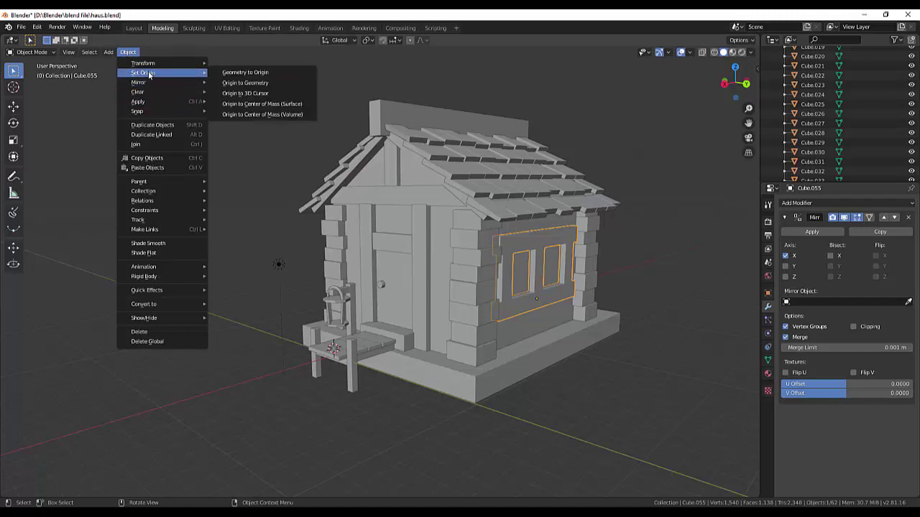
{"action": "left_click", "coordinate": [270, 91]}
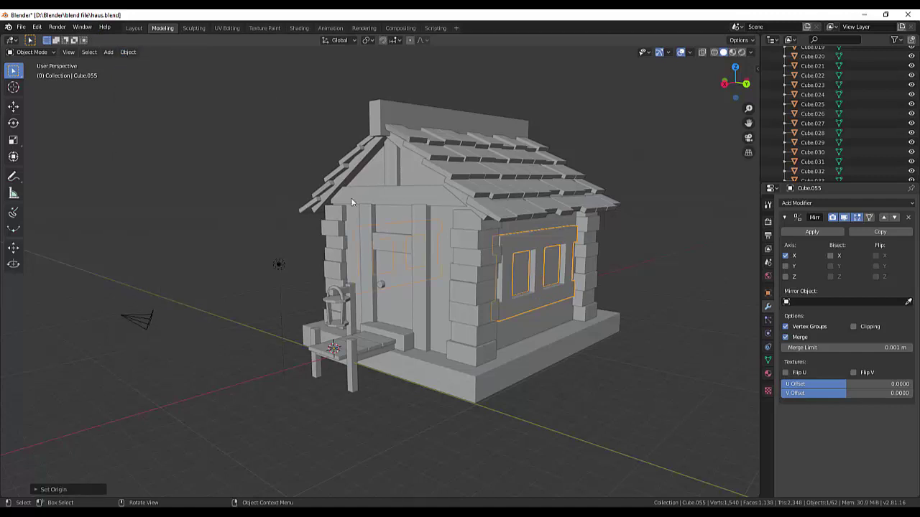
{"action": "mouse_move", "coordinate": [683, 295]}
{"action": "middle_mouse_down"}
{"action": "mouse_move", "coordinate": [95, 275]}
{"action": "mouse_move", "coordinate": [448, 267]}
{"action": "mouse_move", "coordinate": [701, 284]}
{"action": "mouse_move", "coordinate": [566, 282]}
{"action": "mouse_move", "coordinate": [596, 322]}
{"action": "mouse_move", "coordinate": [626, 333]}
{"action": "mouse_move", "coordinate": [637, 312]}
{"action": "mouse_move", "coordinate": [663, 312]}
{"action": "mouse_move", "coordinate": [661, 328]}
{"action": "middle_mouse_up"}
{"action": "left_click", "coordinate": [611, 355]}
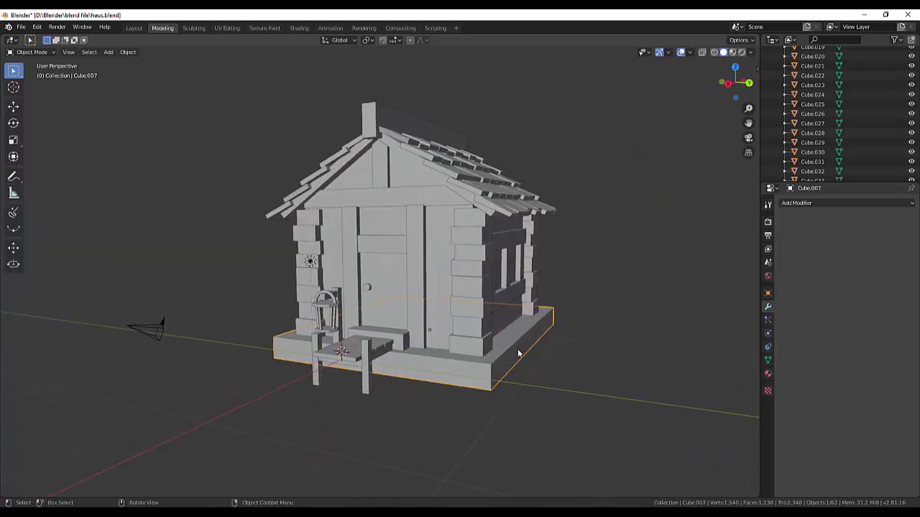
{"action": "scroll", "coordinate": [499, 356], "scroll_direction": "down", "scroll_amount": 2}
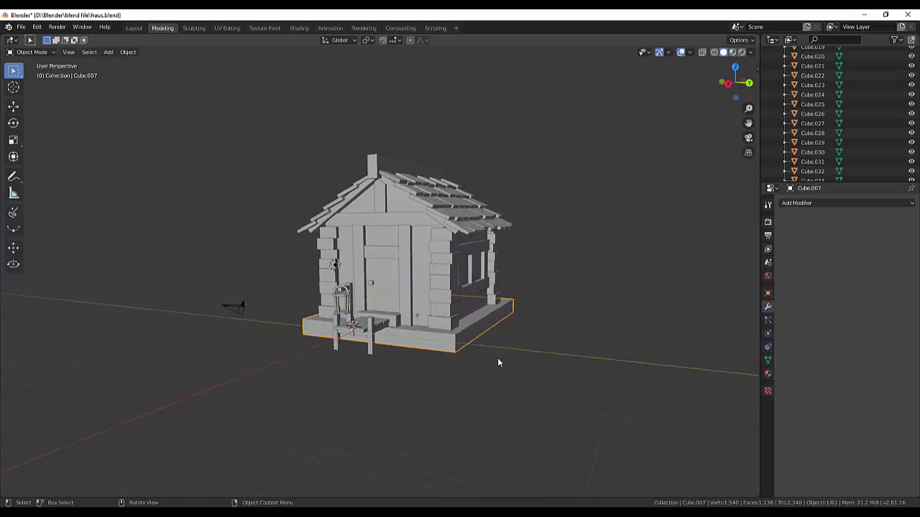
{"action": "scroll", "coordinate": [497, 356], "scroll_direction": "up", "scroll_amount": 2}
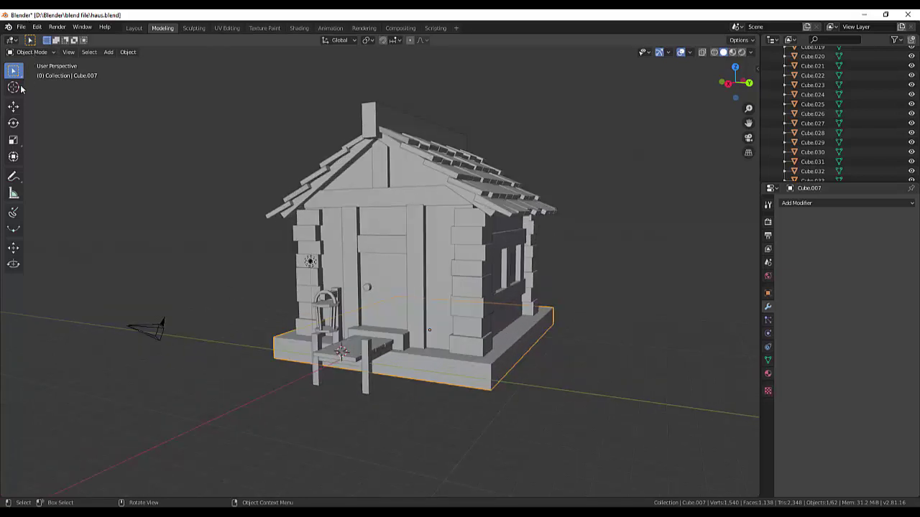
- Add an ico sphere at the 3D cursor with Subdivisions set to 1
{"action": "key", "text": "shift"}
{"action": "key", "text": "shift+a"}
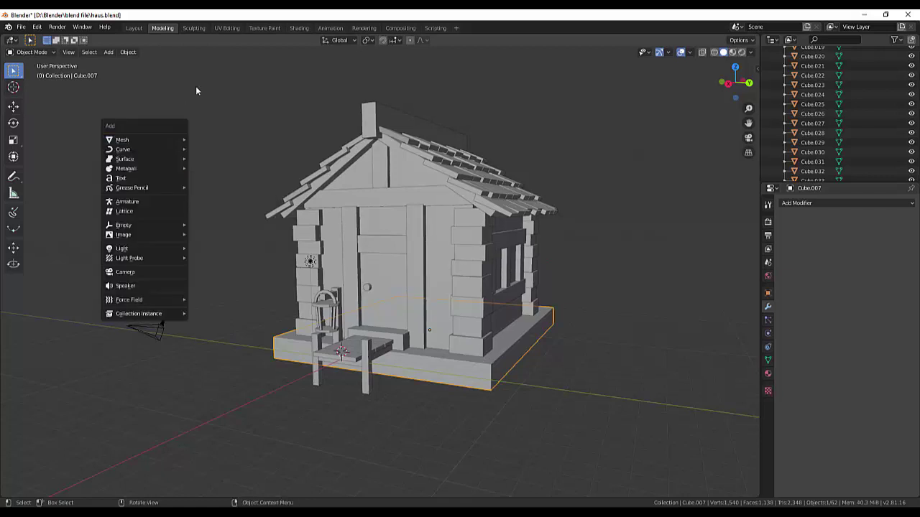
{"action": "key", "text": "Escape"}
{"action": "key", "text": "shift+a"}
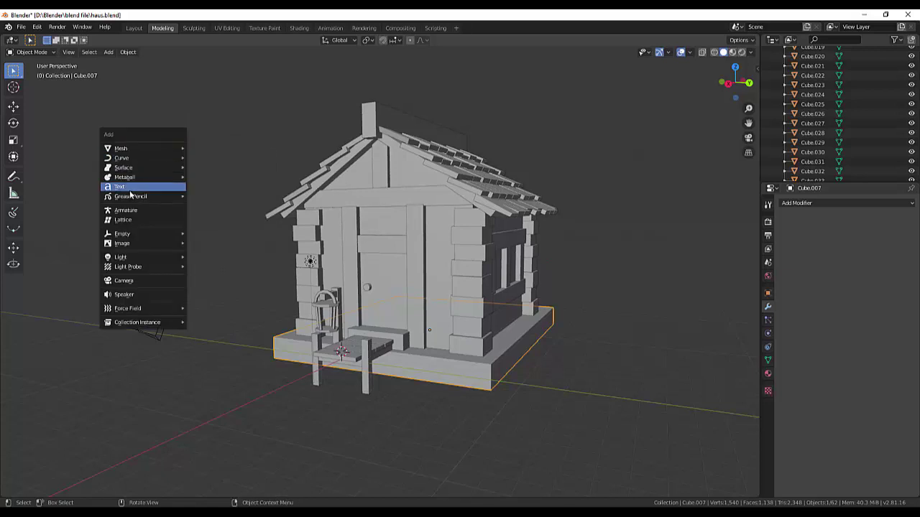
{"action": "mouse_move", "coordinate": [123, 139]}
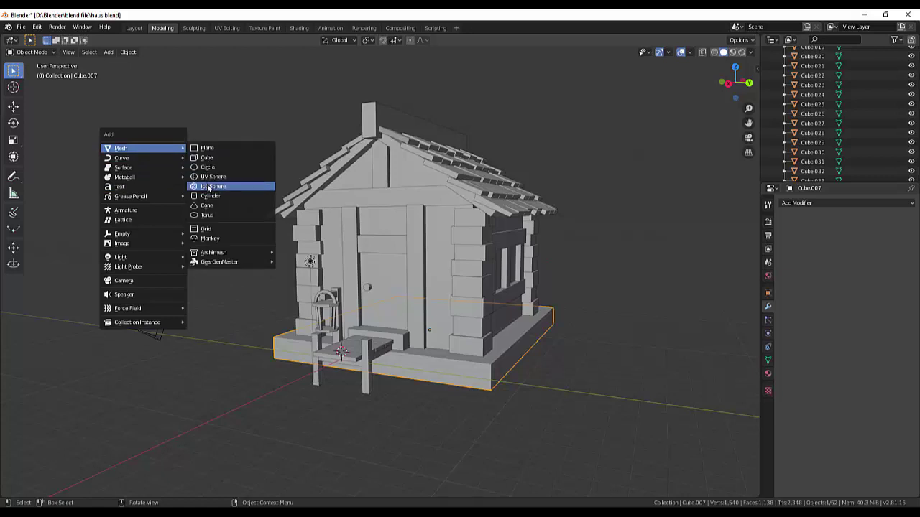
{"action": "left_click", "coordinate": [212, 189]}
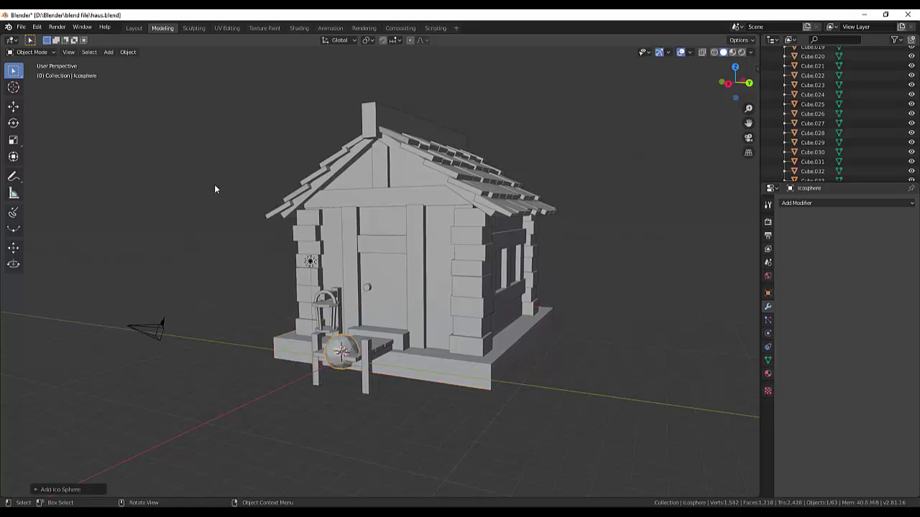
{"action": "left_click", "coordinate": [70, 490]}
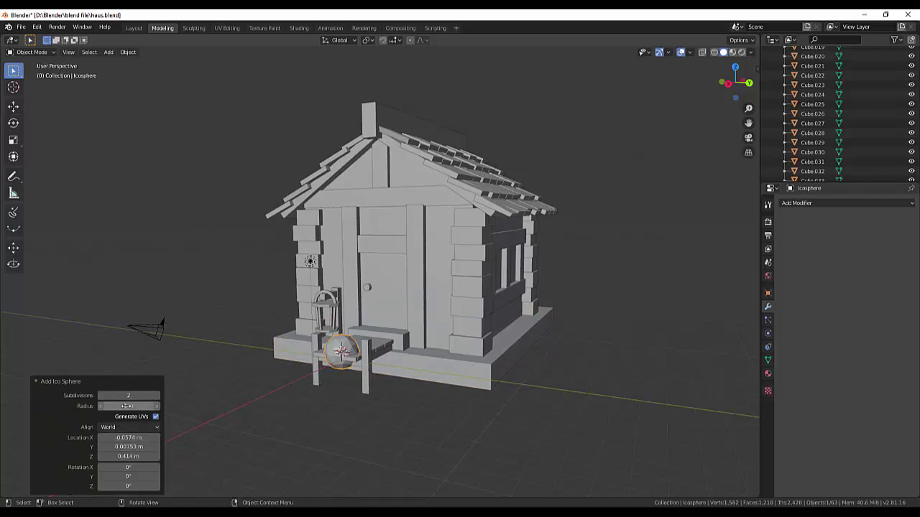
{"action": "left_click_drag", "start_coordinate": [123, 396], "coordinate": [107, 396]}
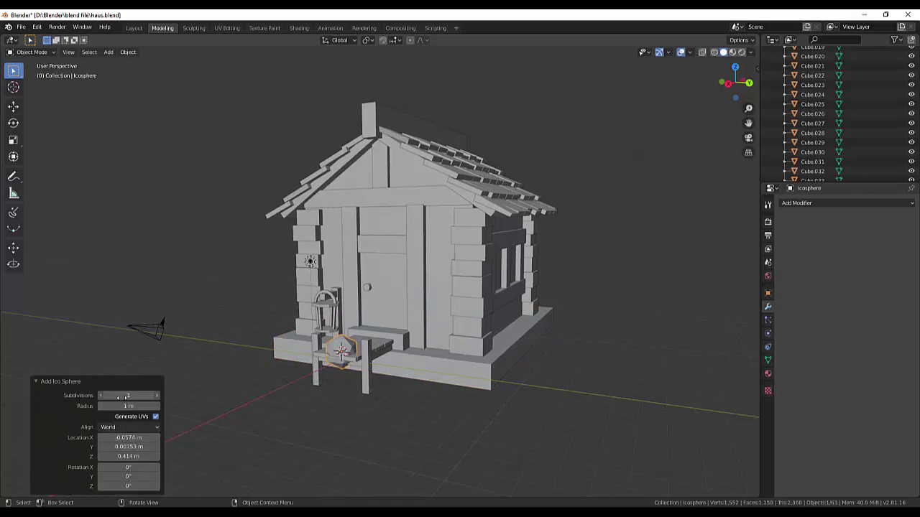
{"action": "left_click", "coordinate": [249, 426]}
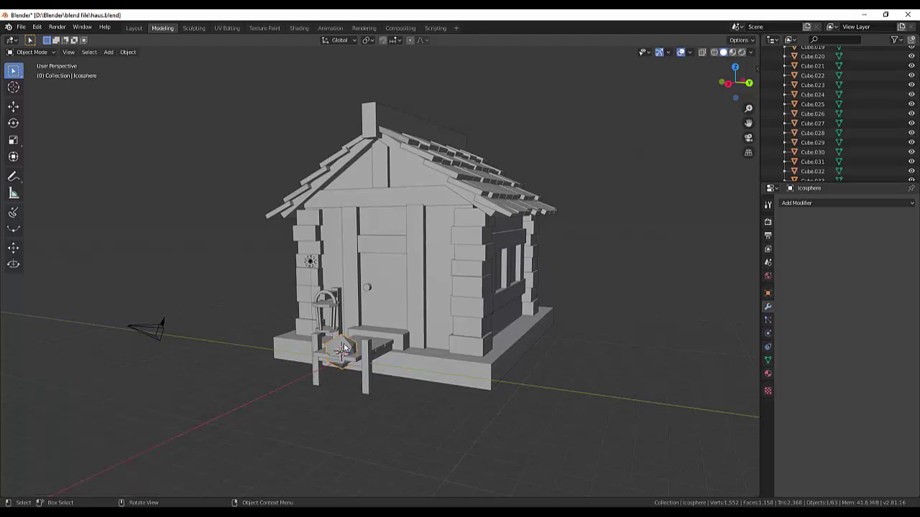
- Move the ico sphere beside the house's base (X -6.93 m, Y 13.2 m, Z -1.18 m)
{"action": "left_click_drag", "start_coordinate": [342, 350], "coordinate": [609, 369]}
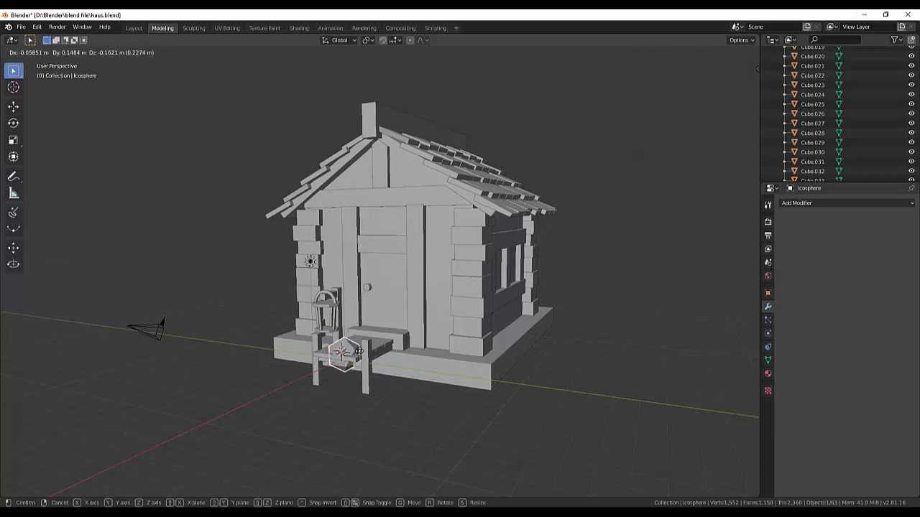
{"action": "mouse_move", "coordinate": [710, 372]}
{"action": "middle_mouse_down"}
{"action": "mouse_move", "coordinate": [675, 371]}
{"action": "mouse_move", "coordinate": [672, 354]}
{"action": "mouse_move", "coordinate": [682, 376]}
{"action": "mouse_move", "coordinate": [534, 342]}
{"action": "middle_mouse_up"}
{"action": "scroll", "coordinate": [681, 379], "scroll_direction": "up", "scroll_amount": 2}
{"action": "scroll", "coordinate": [680, 374], "scroll_direction": "up", "scroll_amount": 2}
{"action": "scroll", "coordinate": [680, 372], "scroll_direction": "up", "scroll_amount": 1}
{"action": "scroll", "coordinate": [680, 372], "scroll_direction": "down", "scroll_amount": 3}
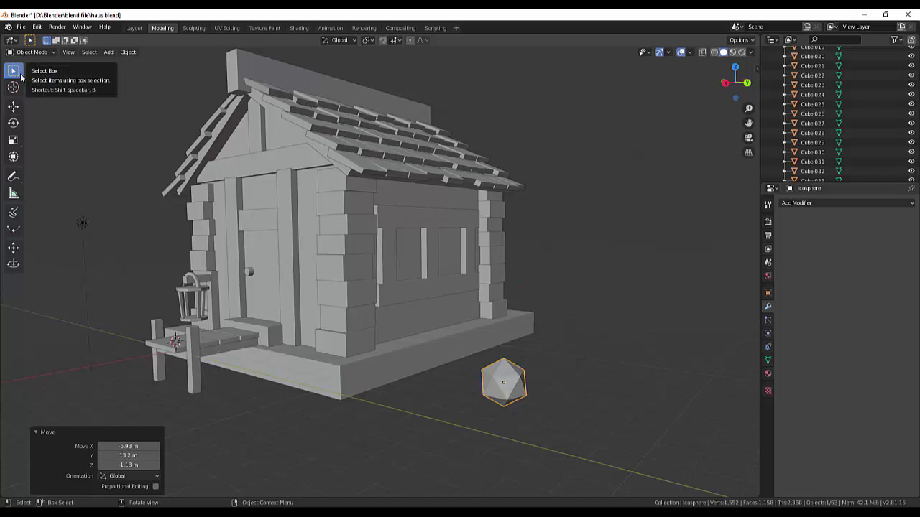
- Enter Edit Mode with proportional editing and vertex select, and nudge the first selection
{"action": "key", "text": "Tab"}
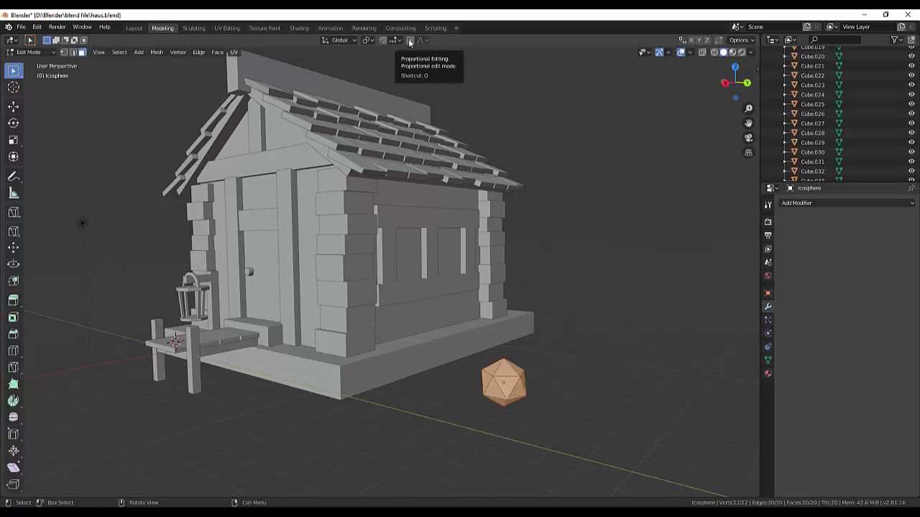
{"action": "left_click", "coordinate": [409, 41]}
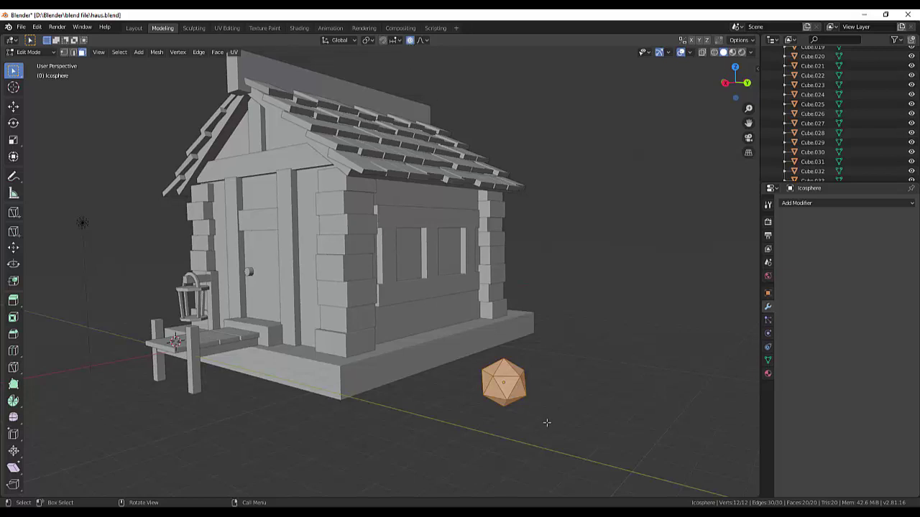
{"action": "left_click", "coordinate": [503, 360]}
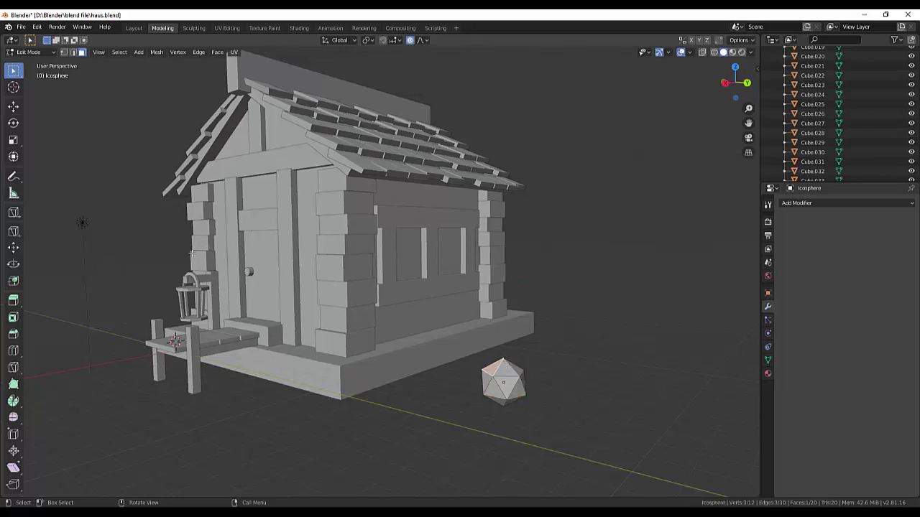
{"action": "left_click", "coordinate": [64, 53]}
{"action": "key", "text": "g"}
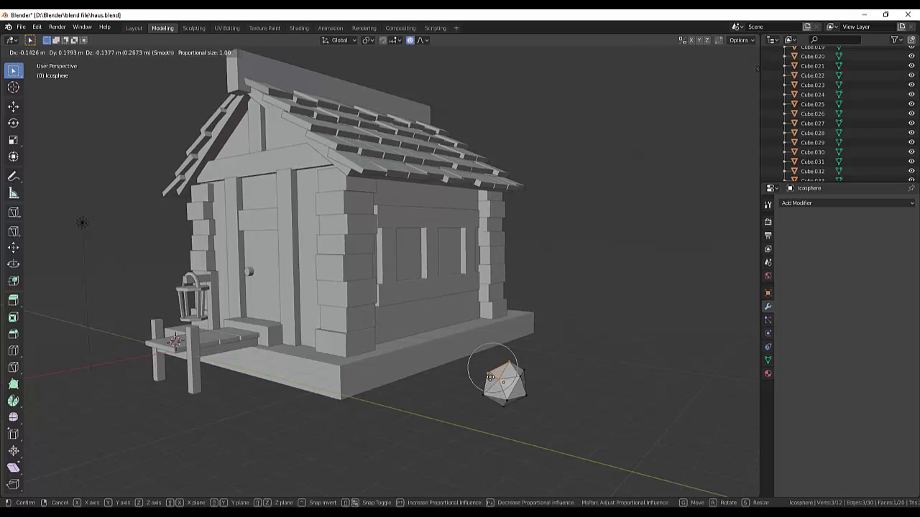
{"action": "left_click", "coordinate": [490, 380]}
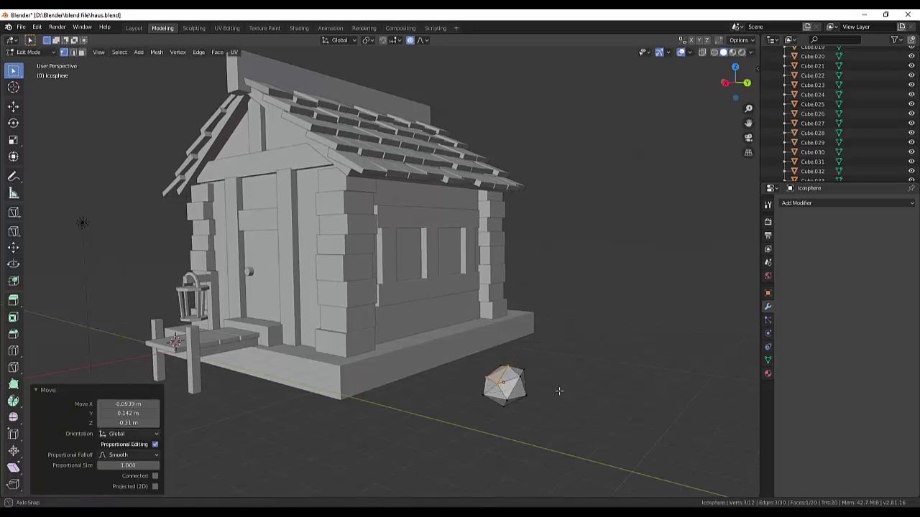
- Pull one rock vertex along X and shift the bottom vertex with proportional falloff
{"action": "middle_click_drag", "start_coordinate": [552, 388], "coordinate": [515, 378]}
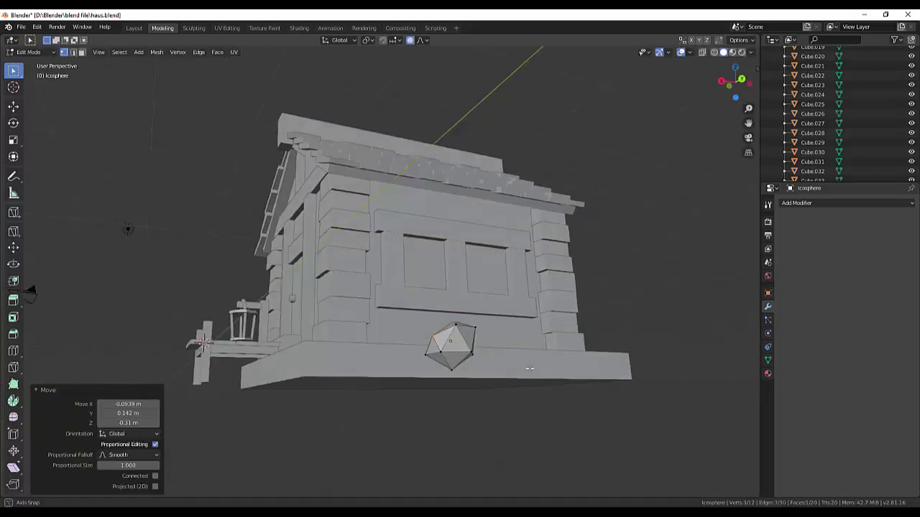
{"action": "left_click", "coordinate": [464, 351]}
{"action": "key", "text": "g"}
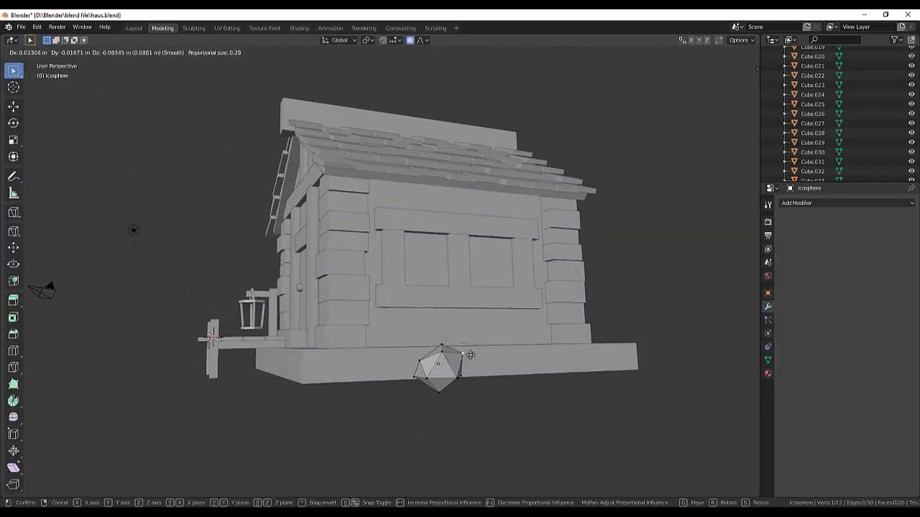
{"action": "scroll", "coordinate": [472, 352], "scroll_direction": "down", "scroll_amount": 1}
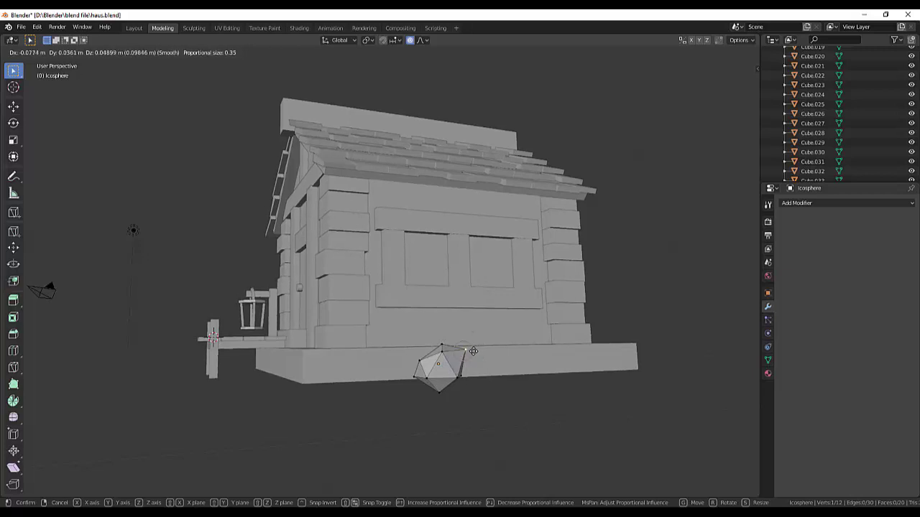
{"action": "key", "text": "x"}
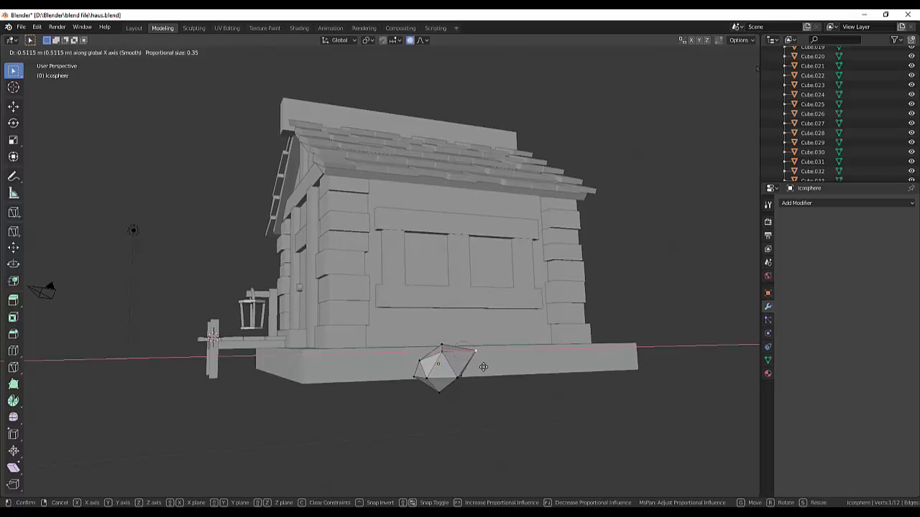
{"action": "left_click", "coordinate": [482, 367]}
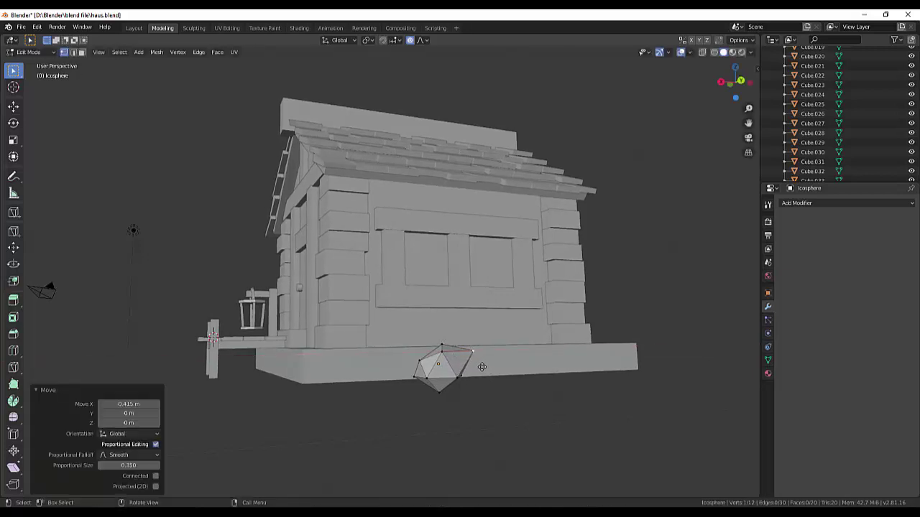
{"action": "left_click", "coordinate": [440, 393]}
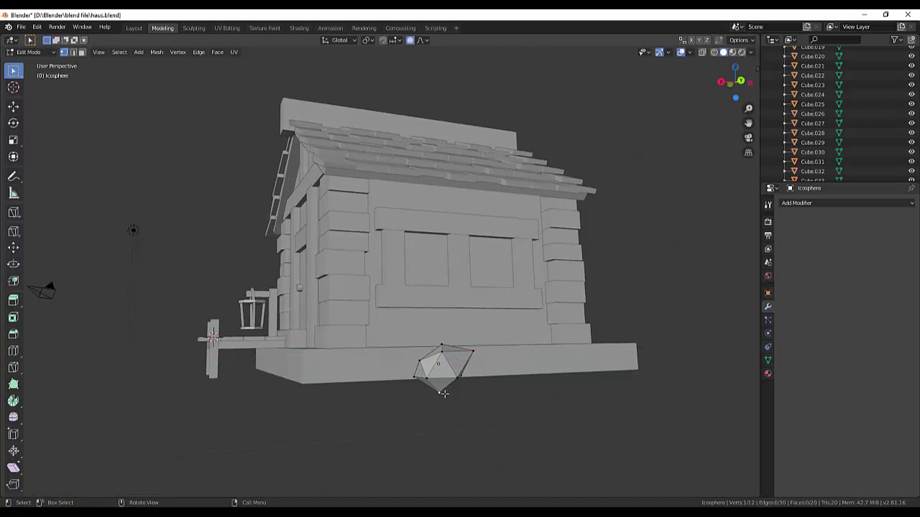
{"action": "key", "text": "g"}
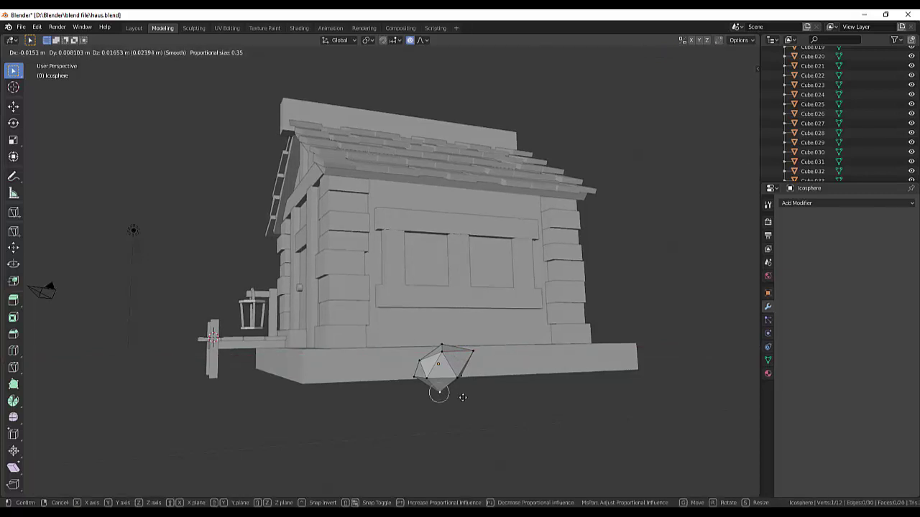
{"action": "scroll", "coordinate": [461, 399], "scroll_direction": "up", "scroll_amount": 9}
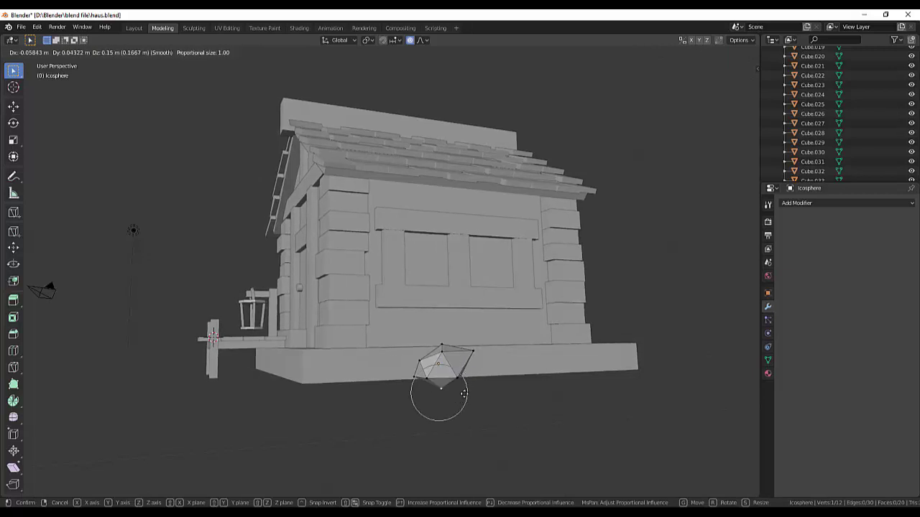
{"action": "left_click", "coordinate": [464, 394]}
- Nudge another vertex up 0.142 m and check the lumpy rock shape
{"action": "mouse_move", "coordinate": [498, 388]}
{"action": "middle_mouse_down"}
{"action": "mouse_move", "coordinate": [529, 425]}
{"action": "mouse_move", "coordinate": [571, 421]}
{"action": "mouse_move", "coordinate": [599, 409]}
{"action": "mouse_move", "coordinate": [621, 376]}
{"action": "mouse_move", "coordinate": [573, 376]}
{"action": "mouse_move", "coordinate": [530, 414]}
{"action": "mouse_move", "coordinate": [509, 396]}
{"action": "mouse_move", "coordinate": [553, 402]}
{"action": "middle_mouse_up"}
{"action": "left_click", "coordinate": [506, 400]}
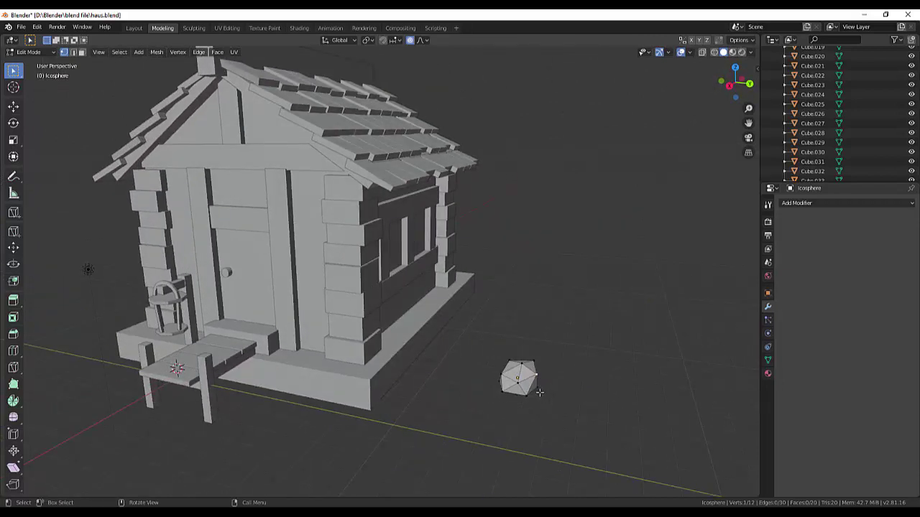
{"action": "key", "text": "g"}
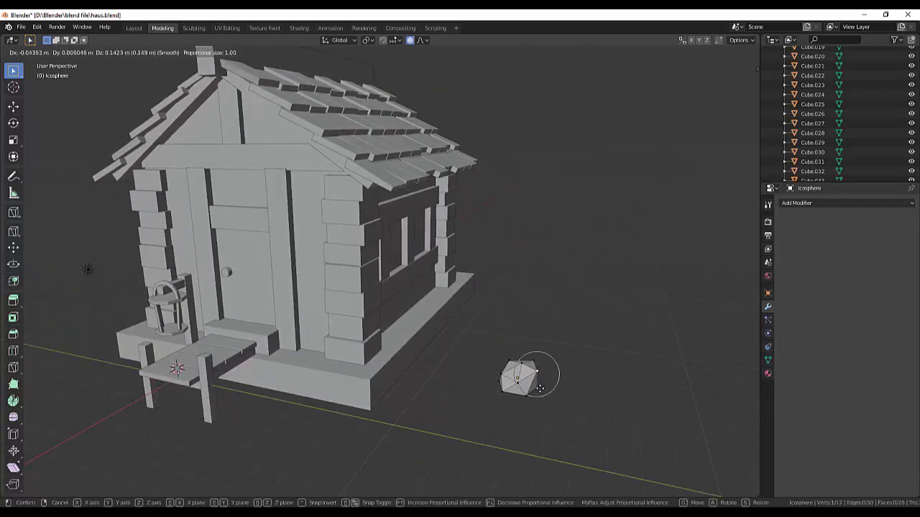
{"action": "left_click", "coordinate": [540, 389]}
{"action": "middle_click_drag", "start_coordinate": [602, 390], "coordinate": [612, 388]}
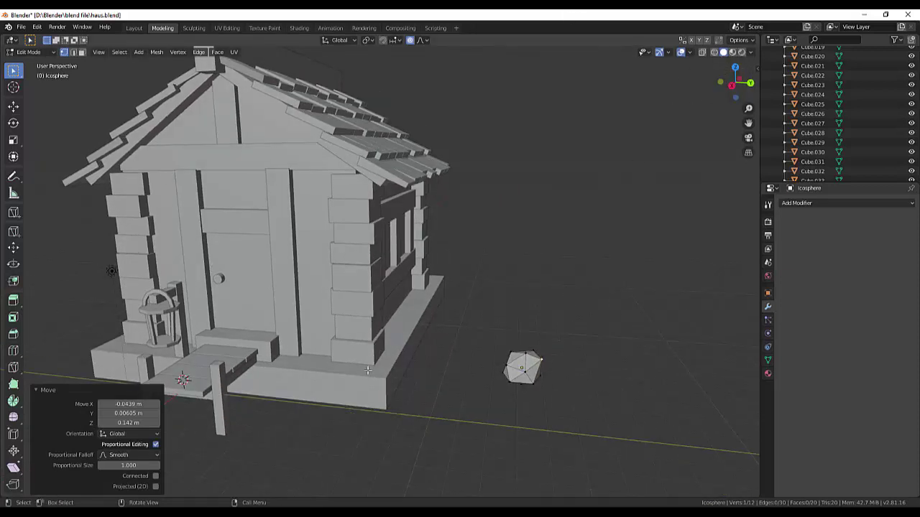
{"action": "middle_click_drag", "start_coordinate": [540, 357], "coordinate": [526, 363]}
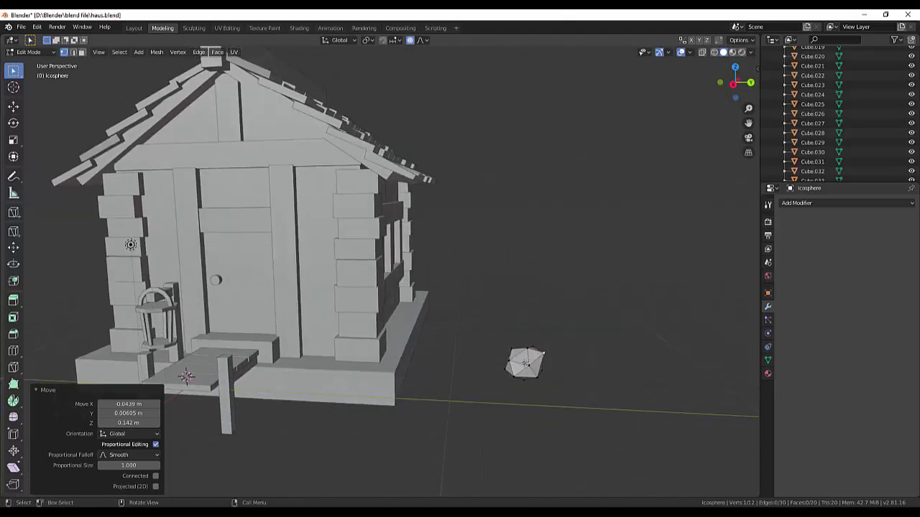
{"action": "middle_click_drag", "start_coordinate": [526, 365], "coordinate": [342, 417]}
- Back in Object Mode, duplicate the rock and rotate the copy beside the original
{"action": "key", "text": "Tab"}
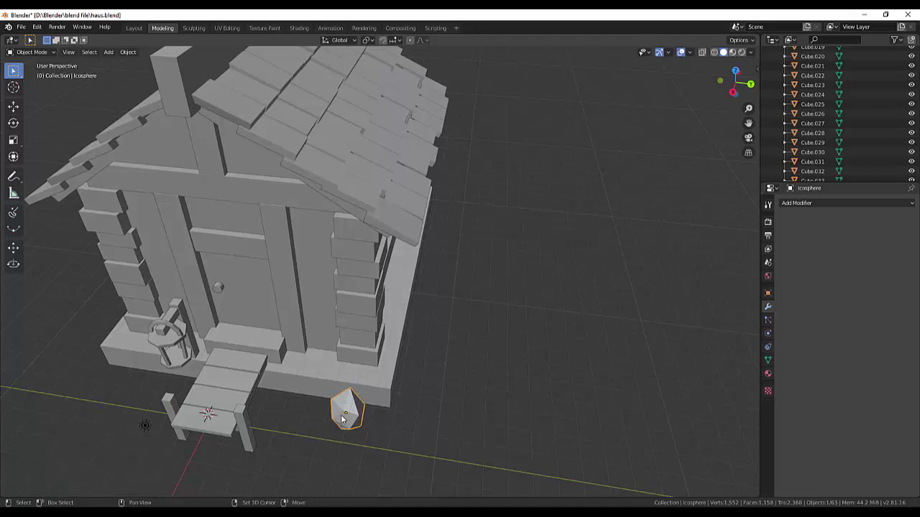
{"action": "key", "text": "shift+d"}
{"action": "left_click", "coordinate": [365, 431]}
{"action": "key", "text": "r"}
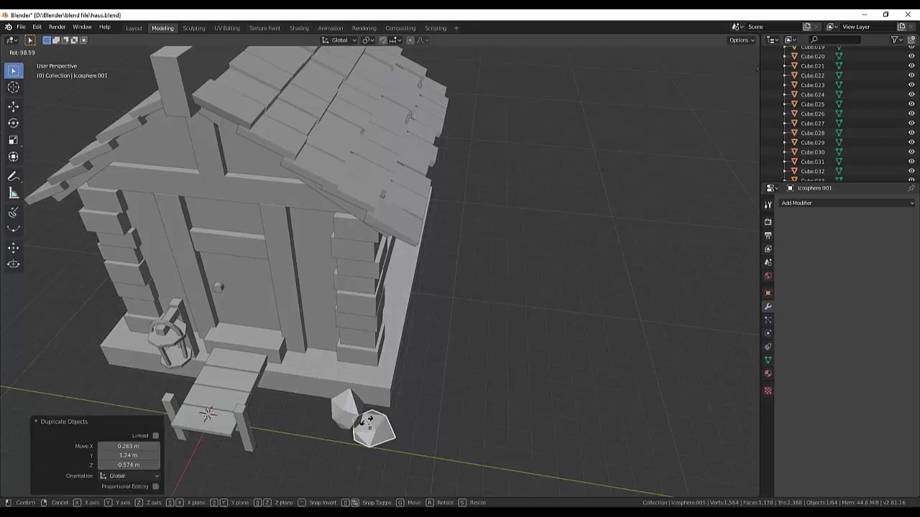
{"action": "left_click", "coordinate": [395, 418]}
{"action": "mouse_move", "coordinate": [395, 418]}
{"action": "middle_mouse_down"}
{"action": "mouse_move", "coordinate": [330, 436]}
{"action": "mouse_move", "coordinate": [368, 419]}
{"action": "middle_mouse_up"}
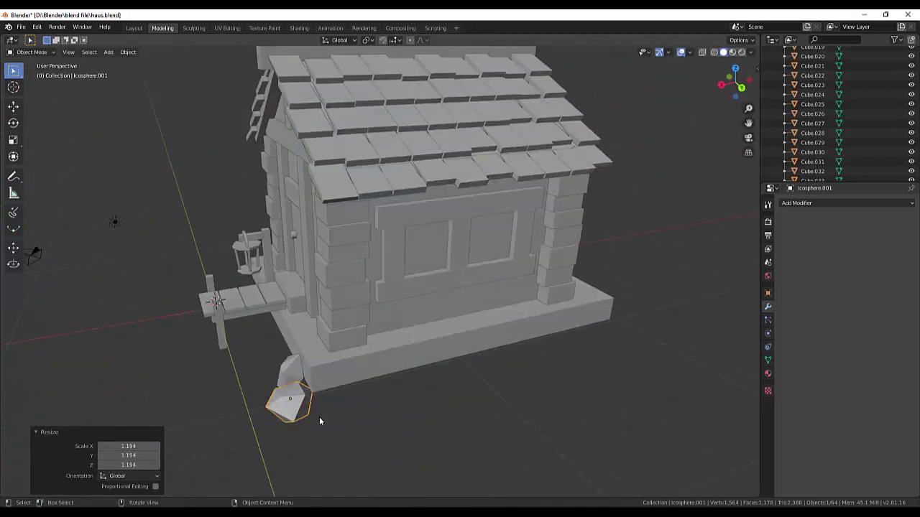
- Make a second rotated rock copy and place it against the base corner
{"action": "left_click", "coordinate": [309, 396]}
{"action": "key", "text": "shift+d"}
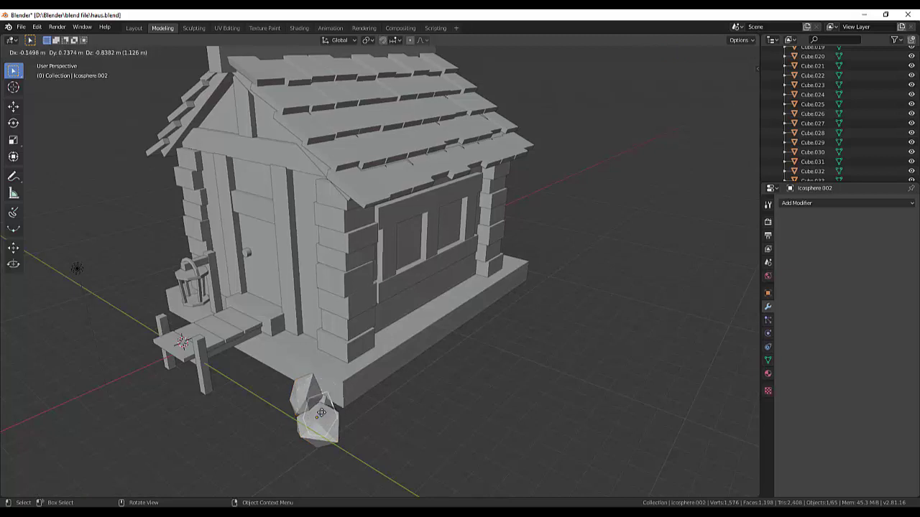
{"action": "left_click", "coordinate": [387, 425]}
{"action": "middle_click_drag", "start_coordinate": [387, 425], "coordinate": [390, 422]}
{"action": "key", "text": "r"}
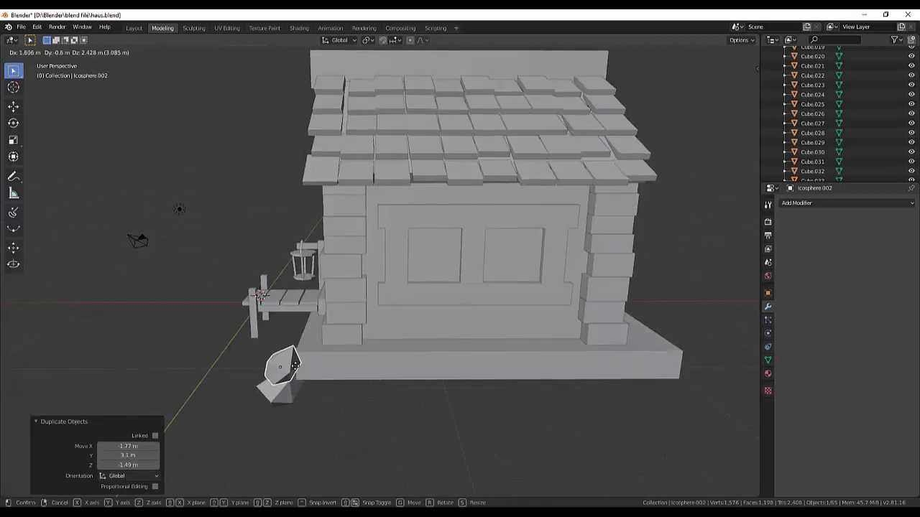
{"action": "middle_click_drag", "start_coordinate": [404, 380], "coordinate": [371, 400]}
{"action": "left_click", "coordinate": [371, 400]}
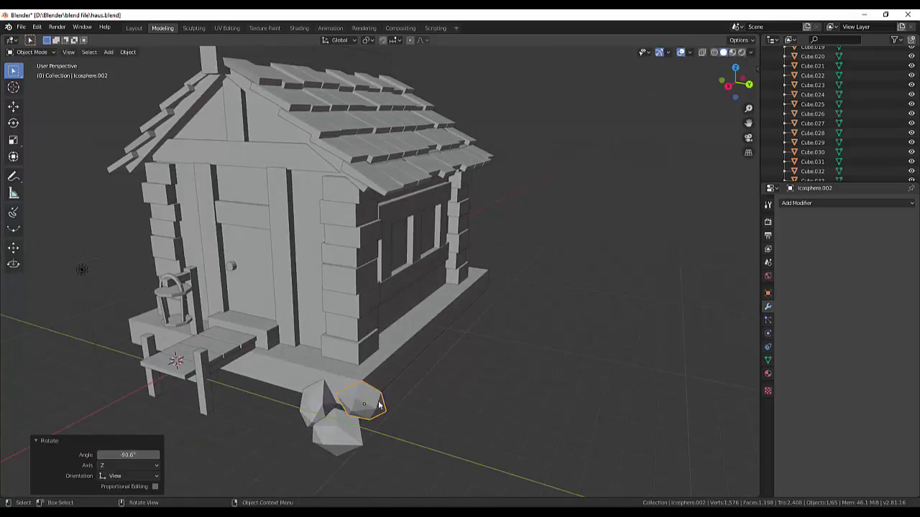
{"action": "key", "text": "g"}
{"action": "left_click", "coordinate": [438, 392]}
{"action": "mouse_move", "coordinate": [438, 392]}
{"action": "middle_mouse_down"}
{"action": "mouse_move", "coordinate": [488, 370]}
{"action": "mouse_move", "coordinate": [467, 394]}
{"action": "middle_mouse_up"}
- In front view, copy the rock again and drop it at the wall corner
{"action": "key", "text": "KP_1"}
{"action": "left_click", "coordinate": [477, 385]}
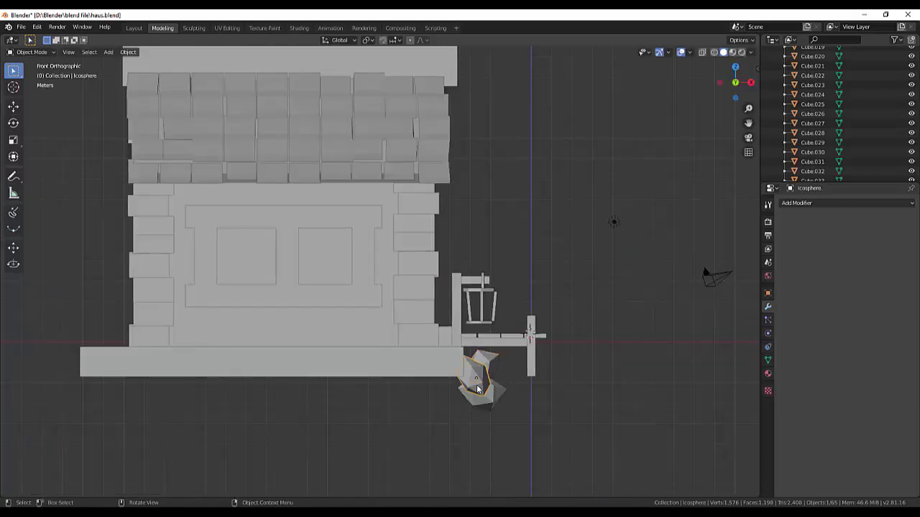
{"action": "key", "text": "shift+d"}
{"action": "left_click", "coordinate": [478, 370]}
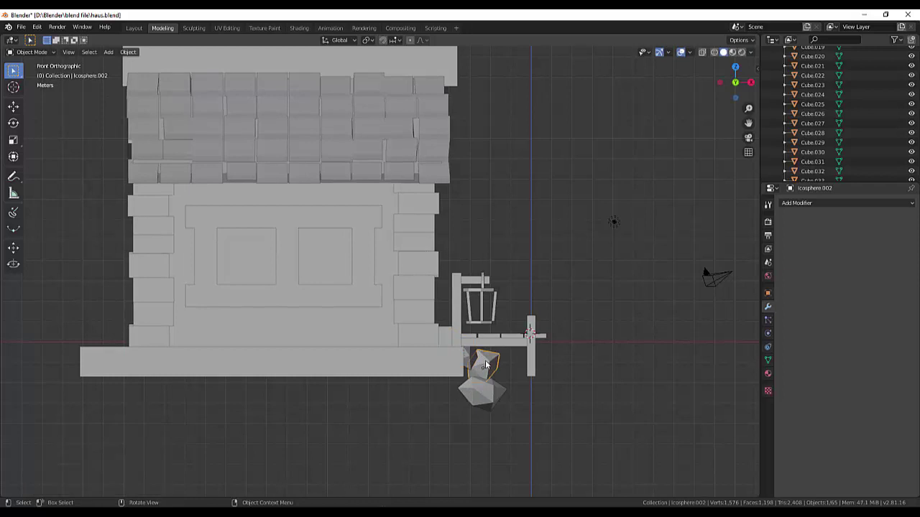
{"action": "key", "text": "g"}
{"action": "right_click", "coordinate": [477, 358]}
{"action": "key", "text": "g"}
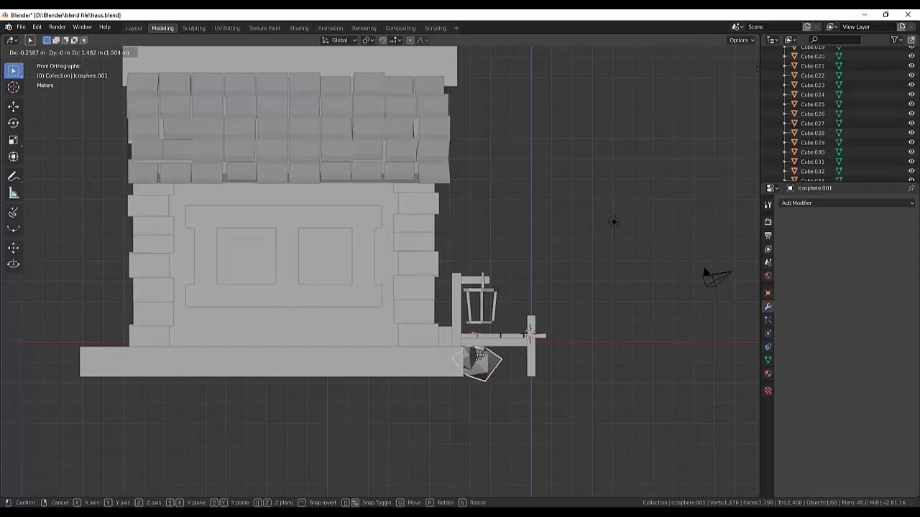
{"action": "left_click", "coordinate": [476, 353]}
- Reposition the other rock to tighten the cluster at the base corner
{"action": "mouse_move", "coordinate": [475, 354]}
{"action": "middle_mouse_down"}
{"action": "mouse_move", "coordinate": [570, 343]}
{"action": "mouse_move", "coordinate": [399, 386]}
{"action": "mouse_move", "coordinate": [336, 390]}
{"action": "mouse_move", "coordinate": [446, 362]}
{"action": "middle_mouse_up"}
{"action": "left_click", "coordinate": [398, 386]}
{"action": "left_click", "coordinate": [364, 379]}
{"action": "key", "text": "g"}
{"action": "left_click", "coordinate": [361, 410]}
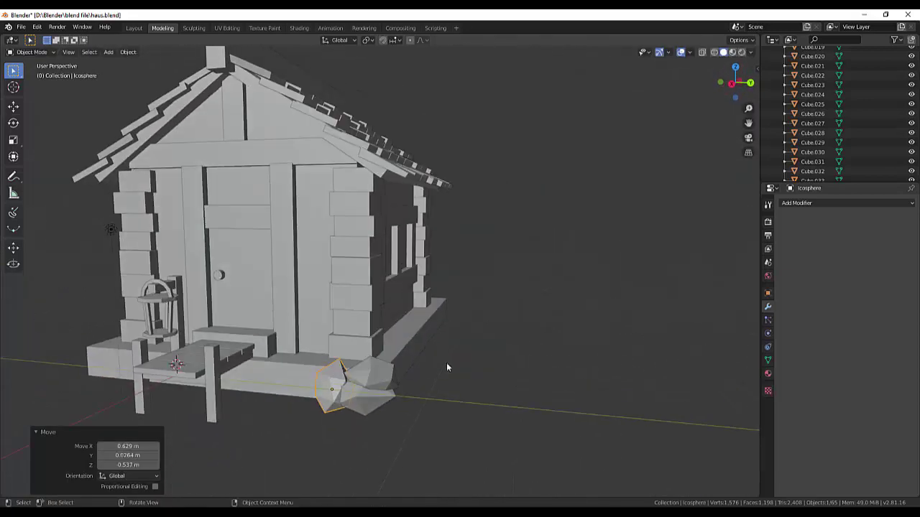
- Duplicate a rock, shrink it to about 0.63, then move and turn it at the corner
{"action": "key", "text": "shift+d"}
{"action": "key", "text": "s"}
{"action": "left_click", "coordinate": [335, 387]}
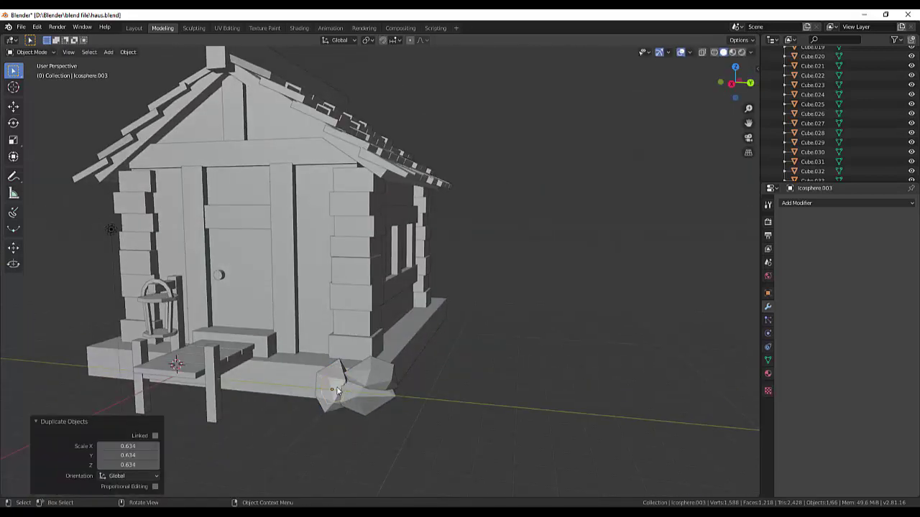
{"action": "key", "text": "g"}
{"action": "left_click", "coordinate": [352, 368]}
{"action": "key", "text": "r"}
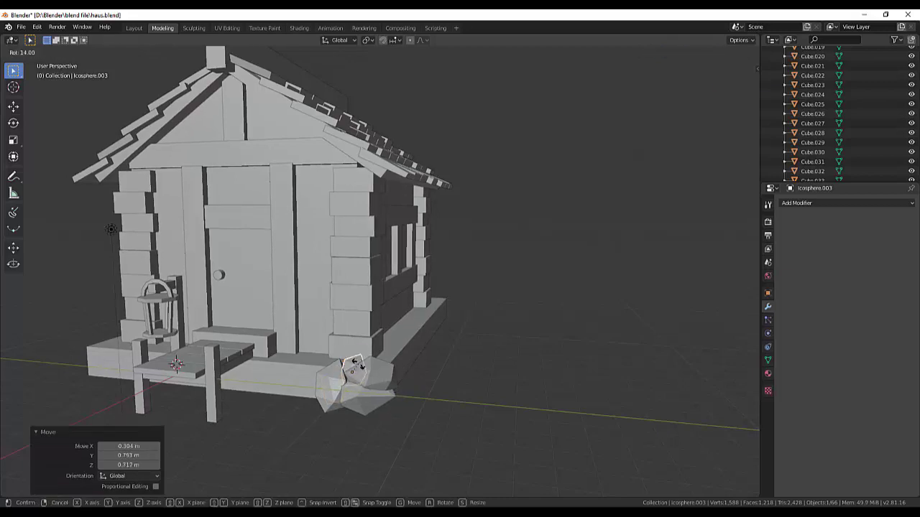
{"action": "left_click", "coordinate": [354, 366]}
{"action": "mouse_move", "coordinate": [360, 368]}
{"action": "middle_mouse_down"}
{"action": "mouse_move", "coordinate": [511, 372]}
{"action": "mouse_move", "coordinate": [435, 400]}
{"action": "mouse_move", "coordinate": [309, 380]}
{"action": "mouse_move", "coordinate": [422, 393]}
{"action": "mouse_move", "coordinate": [310, 325]}
{"action": "mouse_move", "coordinate": [480, 360]}
{"action": "mouse_move", "coordinate": [344, 379]}
{"action": "middle_mouse_up"}
- Add two more rotated rock copies beside the first ones at the base corner
{"action": "left_click", "coordinate": [320, 388]}
{"action": "key", "text": "shift+d"}
{"action": "left_click", "coordinate": [327, 384]}
{"action": "key", "text": "r"}
{"action": "left_click", "coordinate": [331, 381]}
{"action": "key", "text": "shift+d"}
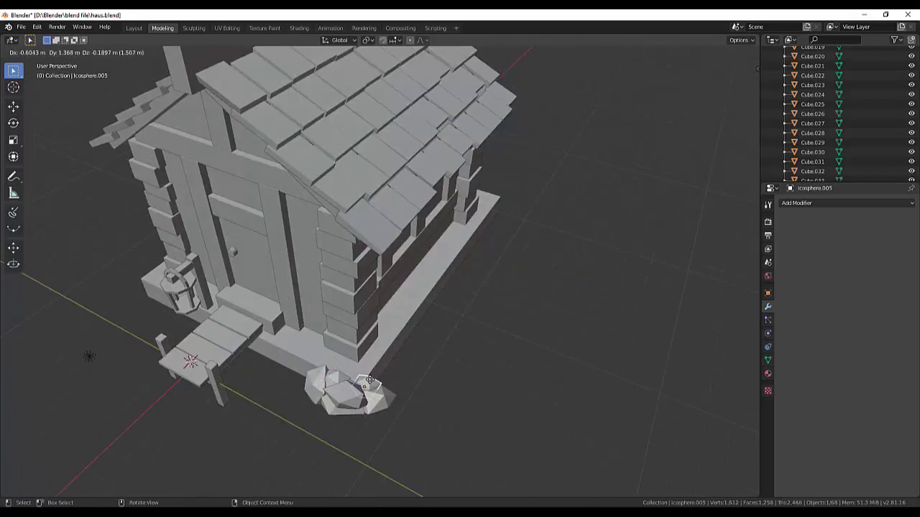
{"action": "left_click", "coordinate": [369, 379]}
{"action": "key", "text": "r"}
{"action": "left_click", "coordinate": [445, 372]}
{"action": "mouse_move", "coordinate": [445, 372]}
{"action": "middle_mouse_down"}
{"action": "mouse_move", "coordinate": [287, 382]}
{"action": "mouse_move", "coordinate": [496, 361]}
{"action": "mouse_move", "coordinate": [504, 330]}
{"action": "mouse_move", "coordinate": [408, 398]}
{"action": "middle_mouse_up"}
- Reposition the first copied rock and re-angle another rock in the pile
{"action": "left_click", "coordinate": [288, 386]}
{"action": "key", "text": "g"}
{"action": "left_click", "coordinate": [291, 384]}
{"action": "left_click", "coordinate": [409, 398]}
{"action": "key", "text": "r"}
{"action": "left_click", "coordinate": [415, 396]}
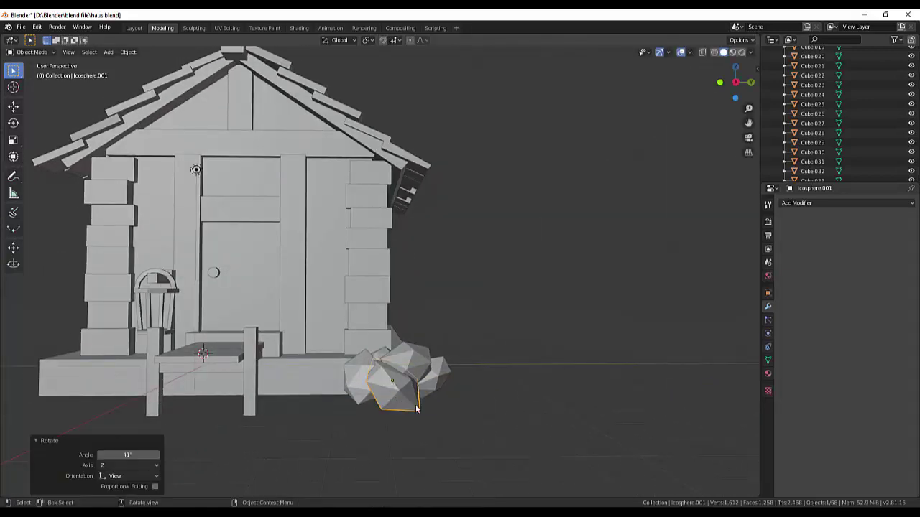
{"action": "left_click", "coordinate": [572, 381]}
- Duplicate the right-hand rock and turn the copy to a new angle
{"action": "left_click", "coordinate": [432, 372]}
{"action": "key", "text": "shift+d"}
{"action": "key", "text": "r"}
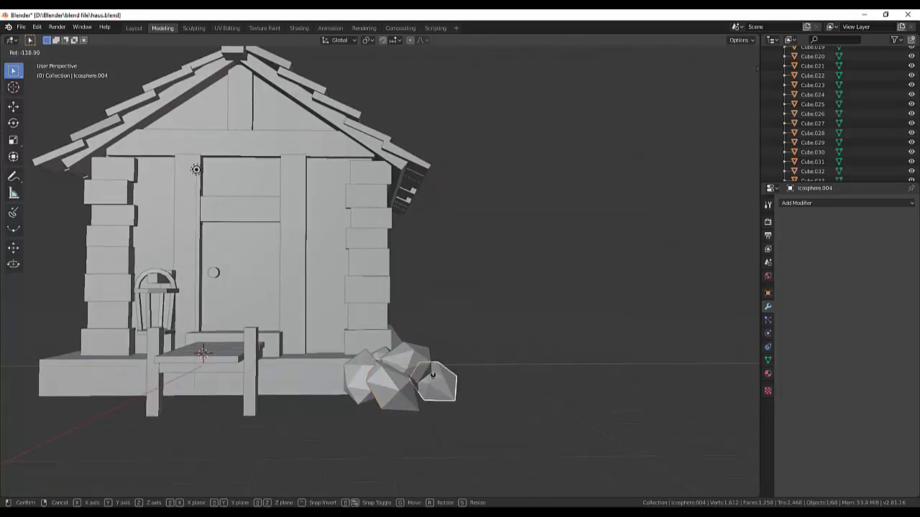
{"action": "left_click", "coordinate": [433, 372]}
{"action": "left_click", "coordinate": [586, 372]}
{"action": "mouse_move", "coordinate": [586, 372]}
{"action": "middle_mouse_down"}
{"action": "mouse_move", "coordinate": [457, 404]}
{"action": "mouse_move", "coordinate": [451, 383]}
{"action": "middle_mouse_up"}
- Select three rocks beside the house and tilt them slightly in right-side view
{"action": "key", "text": "KP_1"}
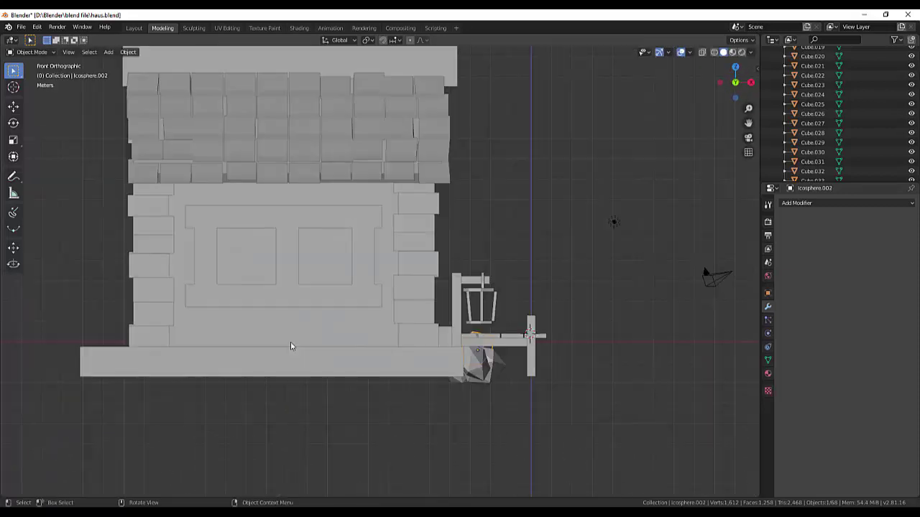
{"action": "left_click", "coordinate": [496, 363]}
{"action": "left_click", "coordinate": [481, 373], "text": "shift"}
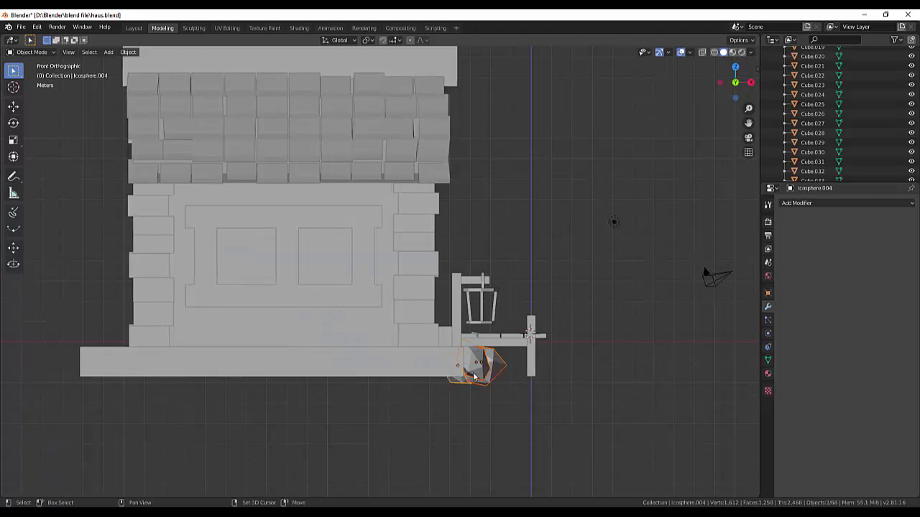
{"action": "mouse_move", "coordinate": [481, 373]}
{"action": "middle_mouse_down"}
{"action": "mouse_move", "coordinate": [569, 348]}
{"action": "mouse_move", "coordinate": [460, 370]}
{"action": "middle_mouse_up"}
{"action": "left_click", "coordinate": [415, 377], "text": "shift"}
{"action": "mouse_move", "coordinate": [518, 364]}
{"action": "middle_mouse_down"}
{"action": "mouse_move", "coordinate": [510, 317]}
{"action": "mouse_move", "coordinate": [506, 333]}
{"action": "middle_mouse_up"}
{"action": "key", "text": "KP_3"}
{"action": "key", "text": "r"}
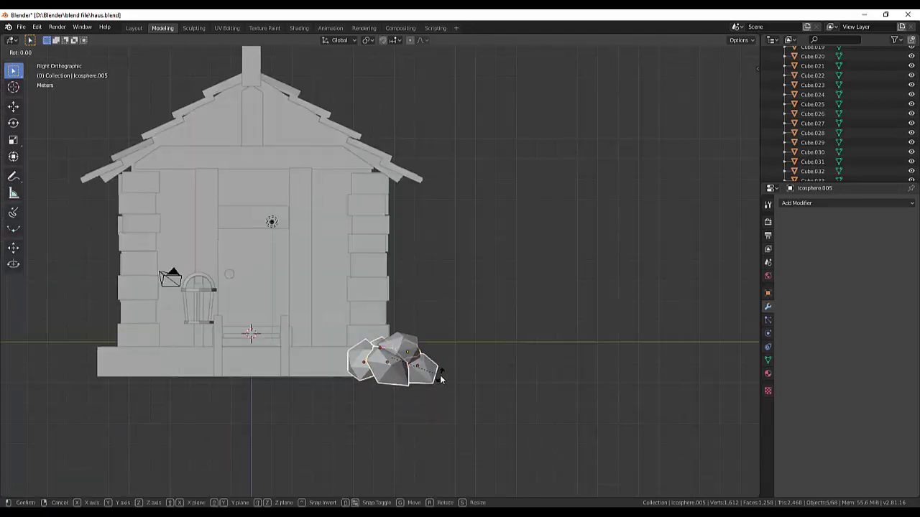
{"action": "left_click", "coordinate": [436, 377]}
- Shrink one rock of the group to about 0.59 and move it into place
{"action": "left_click", "coordinate": [400, 340]}
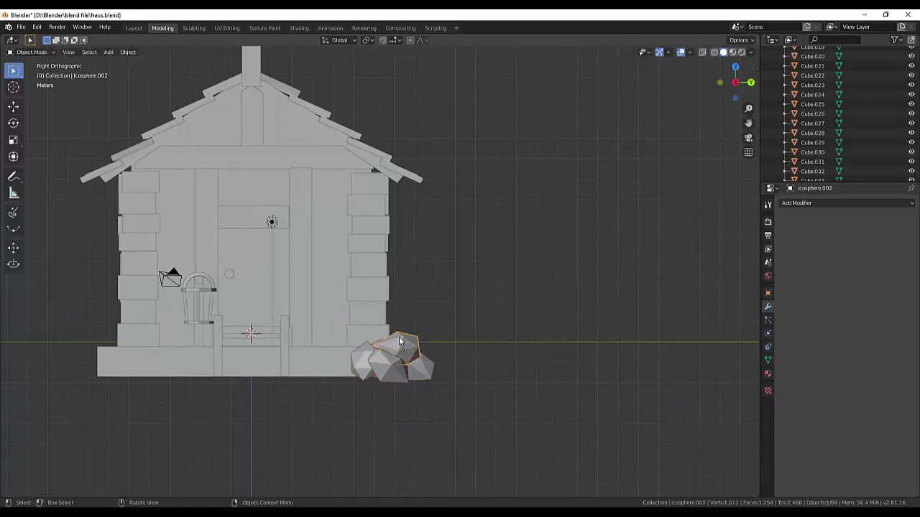
{"action": "key", "text": "s"}
{"action": "left_click", "coordinate": [397, 348]}
{"action": "mouse_move", "coordinate": [397, 348]}
{"action": "middle_mouse_down"}
{"action": "mouse_move", "coordinate": [475, 365]}
{"action": "mouse_move", "coordinate": [376, 413]}
{"action": "mouse_move", "coordinate": [303, 361]}
{"action": "mouse_move", "coordinate": [593, 330]}
{"action": "middle_mouse_up"}
{"action": "key", "text": "g"}
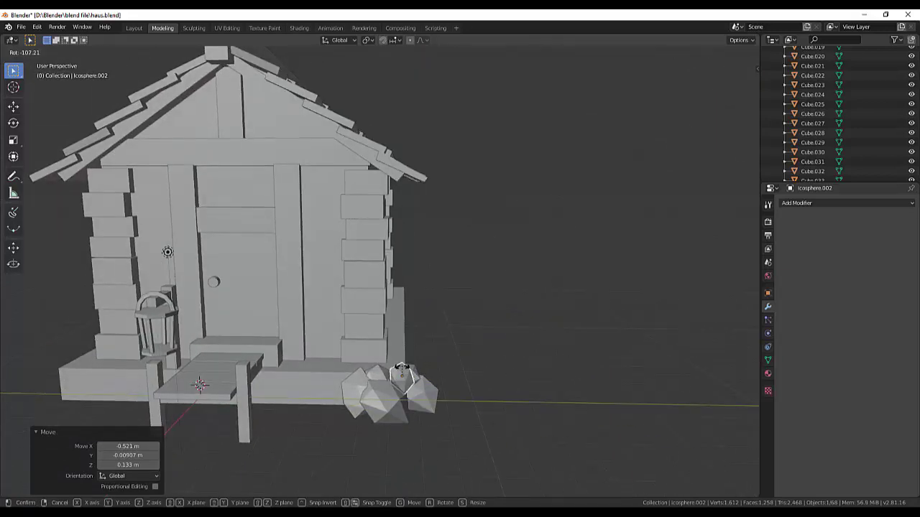
{"action": "left_click", "coordinate": [401, 371]}
{"action": "mouse_move", "coordinate": [401, 371]}
{"action": "middle_mouse_down"}
{"action": "mouse_move", "coordinate": [574, 426]}
{"action": "mouse_move", "coordinate": [307, 383]}
{"action": "middle_mouse_up"}
- Copy the corner rock, then turn and move the copy beside it
{"action": "left_click", "coordinate": [308, 382]}
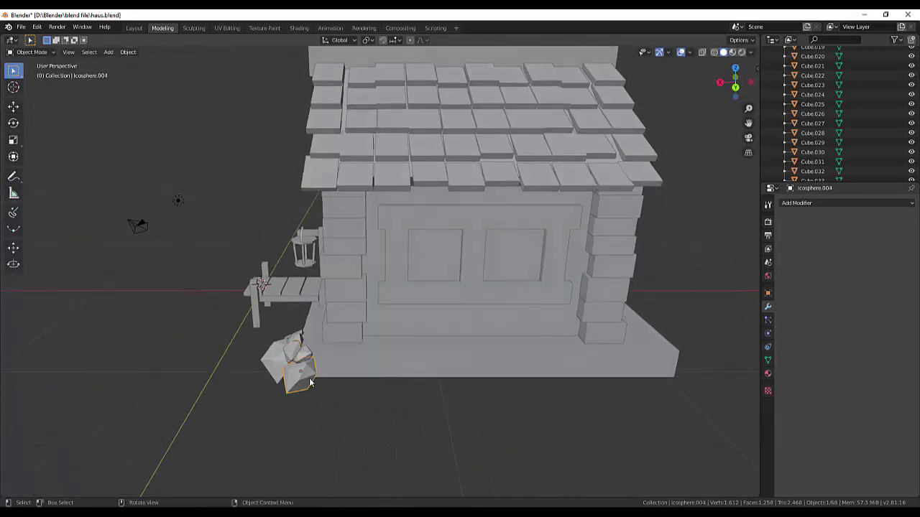
{"action": "key", "text": "shift+d"}
{"action": "left_click", "coordinate": [332, 363]}
{"action": "key", "text": "r"}
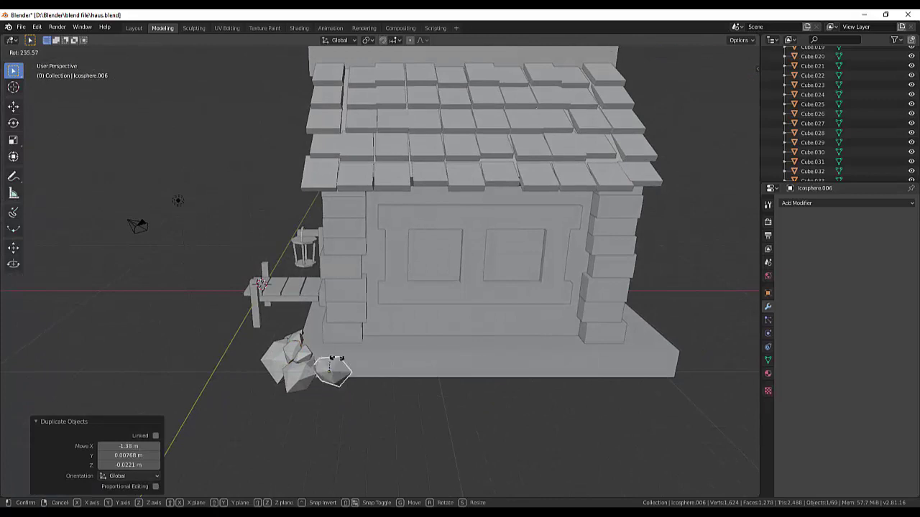
{"action": "left_click", "coordinate": [332, 357]}
{"action": "middle_click_drag", "start_coordinate": [332, 358], "coordinate": [369, 366]}
{"action": "key", "text": "g"}
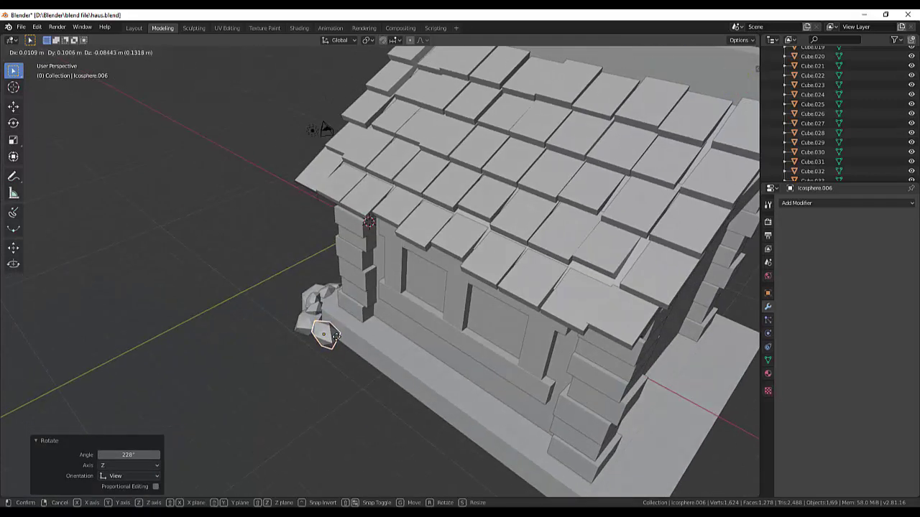
{"action": "left_click", "coordinate": [346, 341]}
- Shift the rock in front view and add another rock copy to the cluster
{"action": "key", "text": "KP_1"}
{"action": "key", "text": "g"}
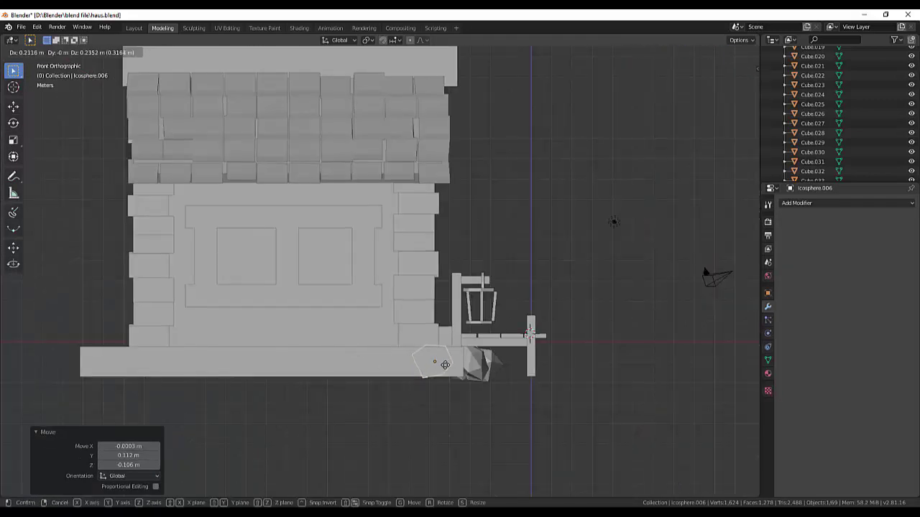
{"action": "left_click", "coordinate": [471, 363]}
{"action": "mouse_move", "coordinate": [648, 312]}
{"action": "middle_mouse_down"}
{"action": "mouse_move", "coordinate": [533, 330]}
{"action": "mouse_move", "coordinate": [546, 285]}
{"action": "mouse_move", "coordinate": [392, 366]}
{"action": "middle_mouse_up"}
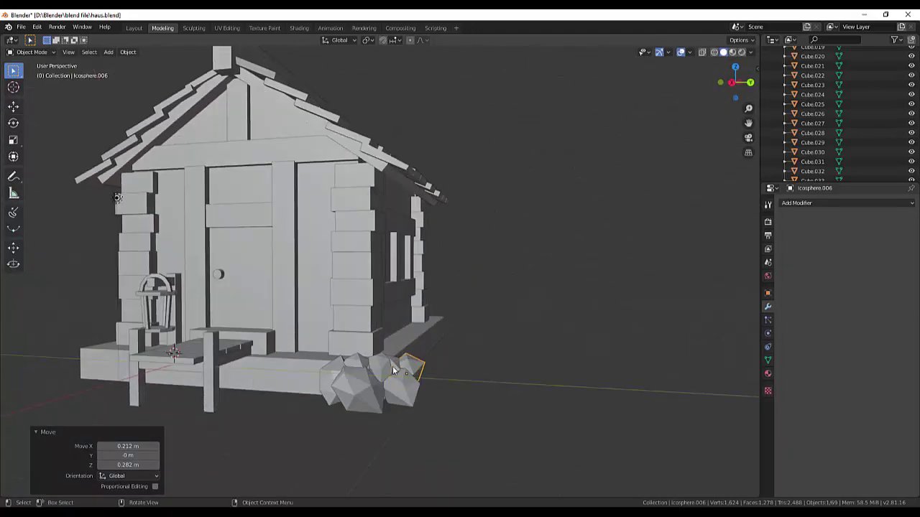
{"action": "key", "text": "shift+d"}
{"action": "left_click", "coordinate": [388, 369]}
{"action": "middle_click_drag", "start_coordinate": [598, 386], "coordinate": [290, 388]}
{"action": "key", "text": "KP_1"}
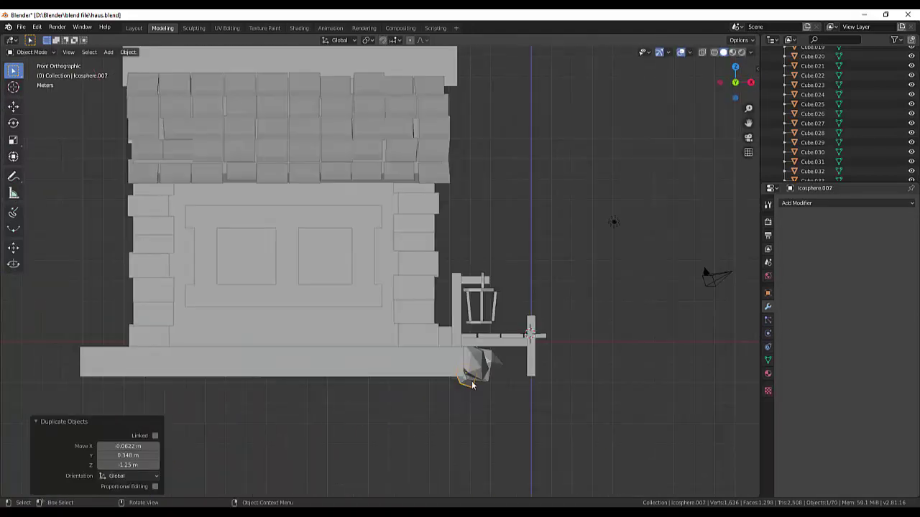
- Nudge two Icosphere rocks into position against the corner in front view
{"action": "left_click", "coordinate": [469, 373]}
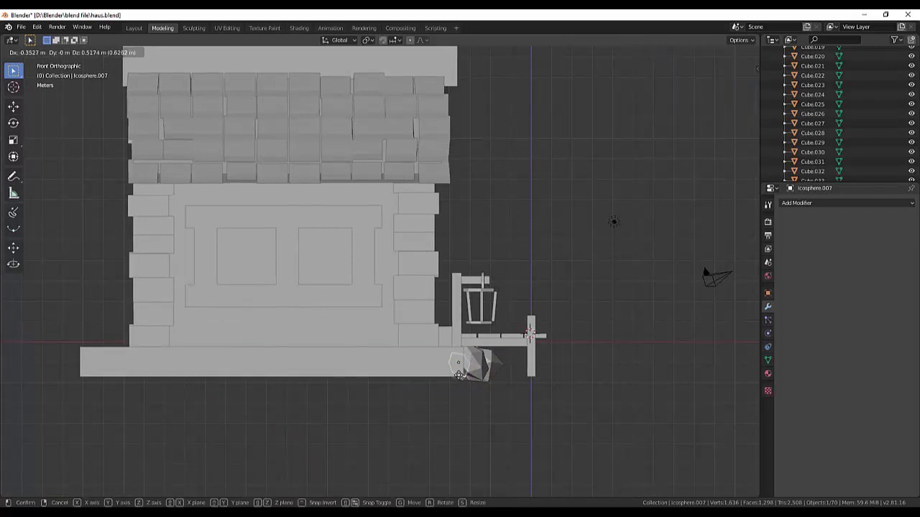
{"action": "key", "text": "g"}
{"action": "left_click", "coordinate": [474, 365]}
{"action": "key", "text": "g"}
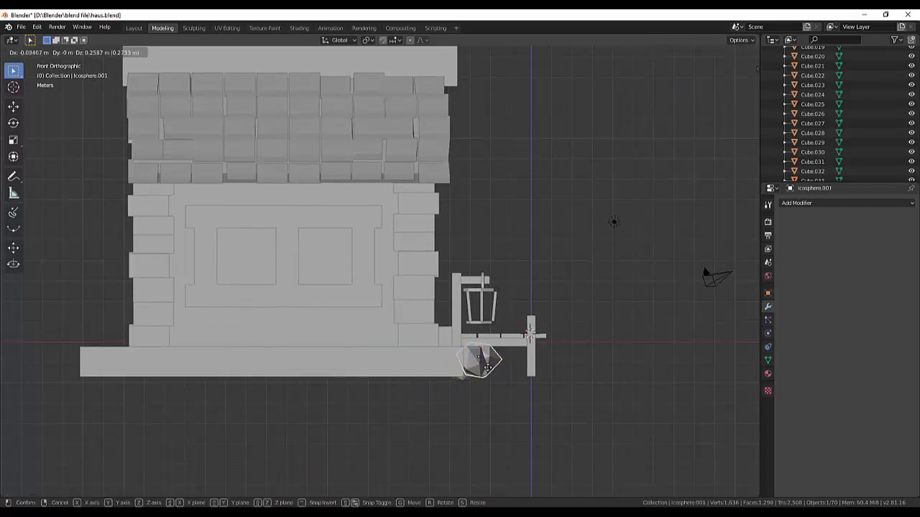
{"action": "left_click", "coordinate": [478, 366]}
{"action": "key", "text": "g"}
{"action": "left_click", "coordinate": [464, 375]}
{"action": "key", "text": "g"}
{"action": "left_click", "coordinate": [460, 377]}
{"action": "middle_click_drag", "start_coordinate": [459, 377], "coordinate": [556, 372]}
- Turn the leftmost rock of the cluster about 90°
{"action": "left_click", "coordinate": [361, 374]}
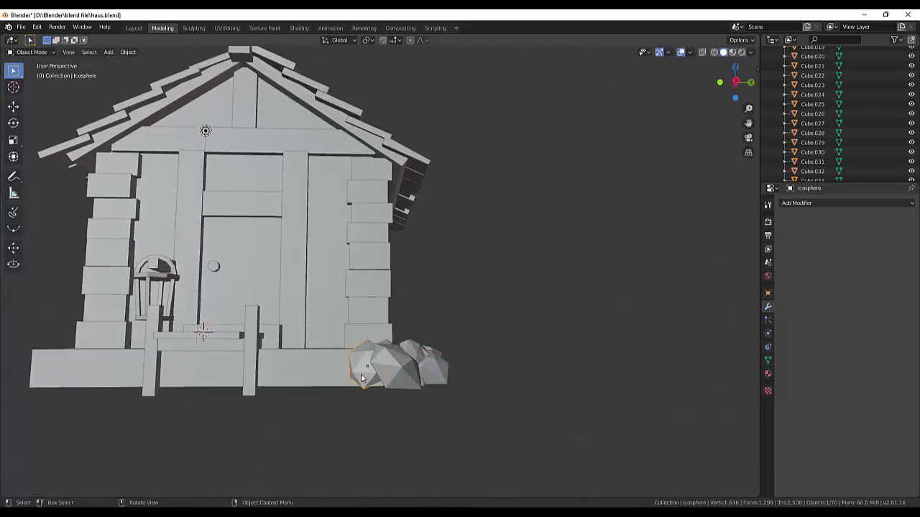
{"action": "key", "text": "r"}
{"action": "left_click", "coordinate": [598, 391]}
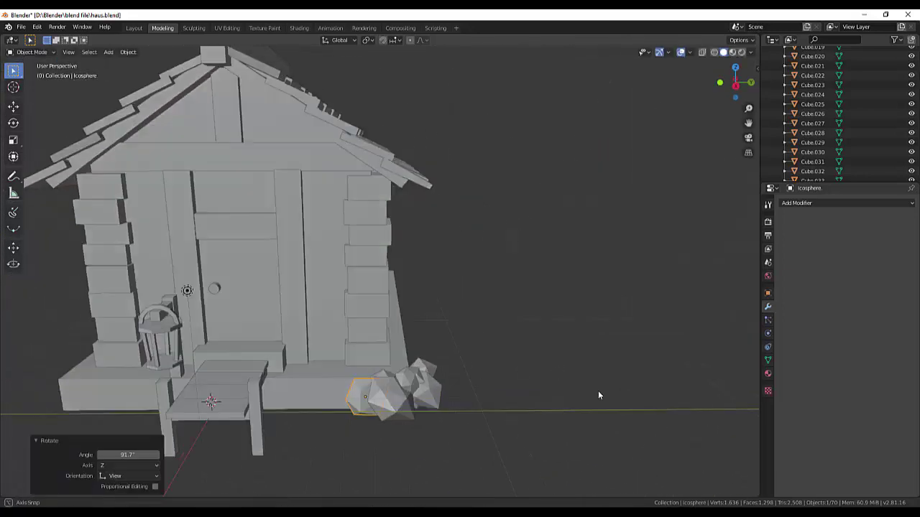
{"action": "middle_click_drag", "start_coordinate": [598, 391], "coordinate": [409, 413]}
- Add one more rock copy at the cluster's base, turning and moving it into place
{"action": "left_click", "coordinate": [343, 381]}
{"action": "key", "text": "shift+d"}
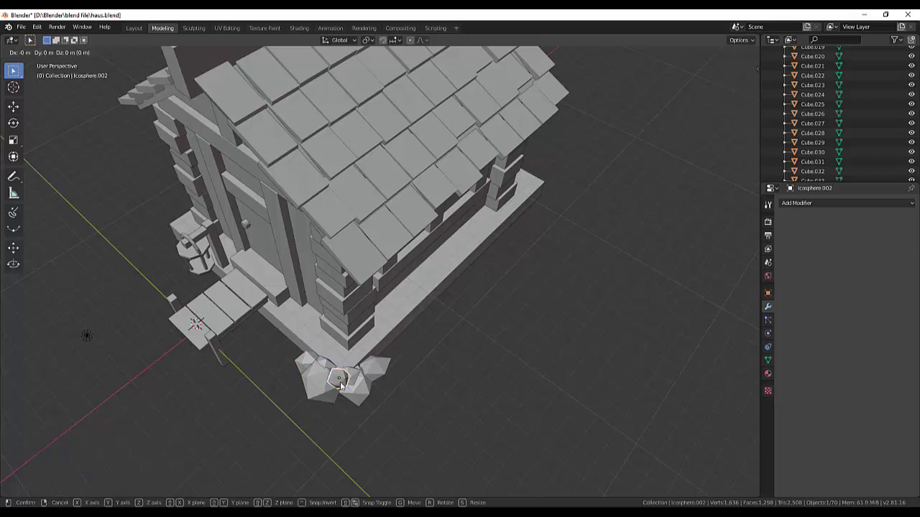
{"action": "left_click", "coordinate": [339, 395]}
{"action": "key", "text": "g"}
{"action": "left_click", "coordinate": [340, 403]}
{"action": "mouse_move", "coordinate": [340, 402]}
{"action": "middle_mouse_down"}
{"action": "mouse_move", "coordinate": [481, 344]}
{"action": "mouse_move", "coordinate": [395, 392]}
{"action": "middle_mouse_up"}
{"action": "key", "text": "r"}
{"action": "left_click", "coordinate": [395, 392]}
{"action": "left_click", "coordinate": [395, 392]}
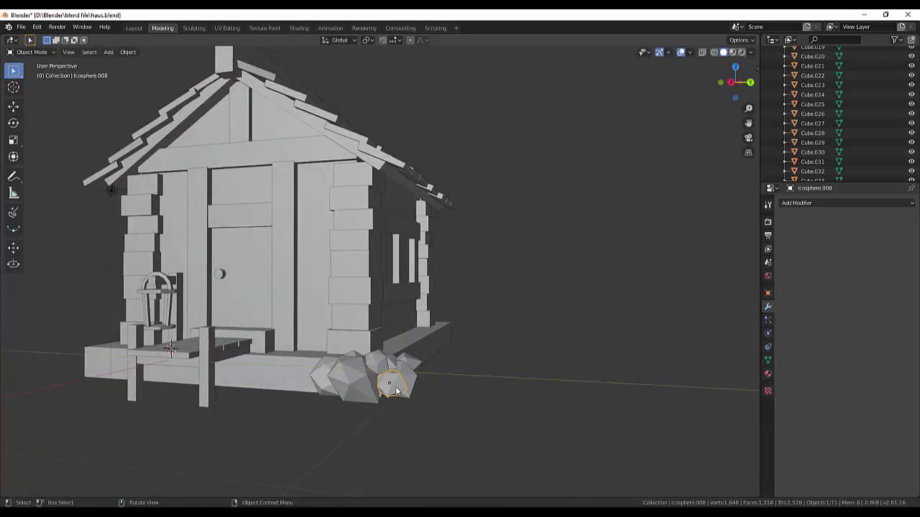
{"action": "key", "text": "g"}
{"action": "left_click", "coordinate": [402, 397]}
{"action": "mouse_move", "coordinate": [402, 397]}
{"action": "middle_mouse_down"}
{"action": "mouse_move", "coordinate": [529, 355]}
{"action": "mouse_move", "coordinate": [641, 362]}
{"action": "mouse_move", "coordinate": [507, 403]}
{"action": "mouse_move", "coordinate": [502, 412]}
{"action": "mouse_move", "coordinate": [535, 393]}
{"action": "mouse_move", "coordinate": [463, 399]}
{"action": "middle_mouse_up"}
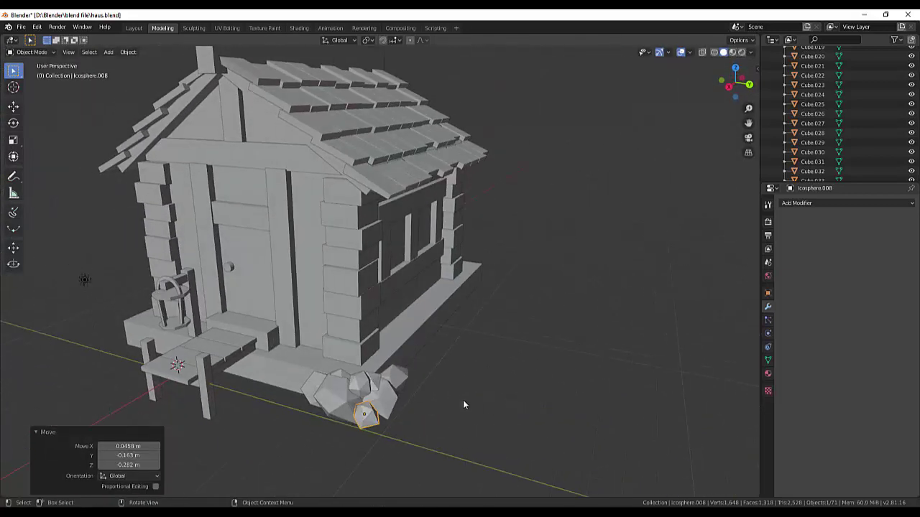
- Select the left, right and bottom rocks of the cluster
{"action": "left_click", "coordinate": [310, 400]}
{"action": "left_click", "coordinate": [310, 400], "text": "shift"}
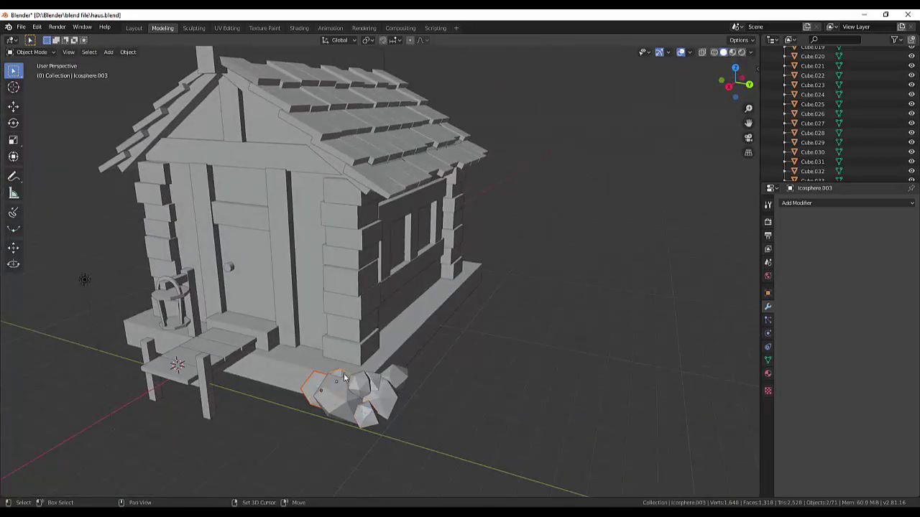
{"action": "left_click", "coordinate": [396, 388]}
{"action": "left_click", "coordinate": [366, 415], "text": "shift"}
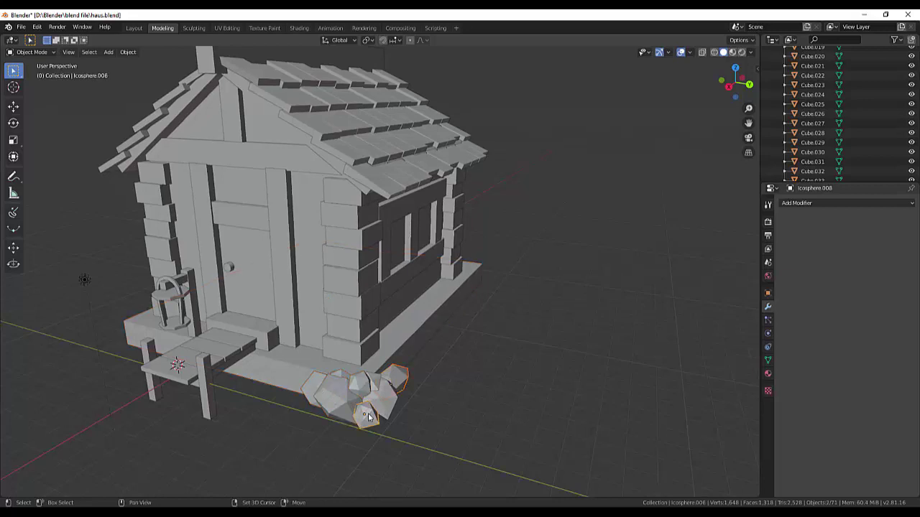
- Add the last rock to the selection and join all pieces into Icosphere.007 with Ctrl+J
{"action": "left_click", "coordinate": [310, 393], "text": "shift"}
{"action": "mouse_move", "coordinate": [465, 376]}
{"action": "middle_mouse_down"}
{"action": "mouse_move", "coordinate": [465, 296]}
{"action": "mouse_move", "coordinate": [374, 254]}
{"action": "middle_mouse_up"}
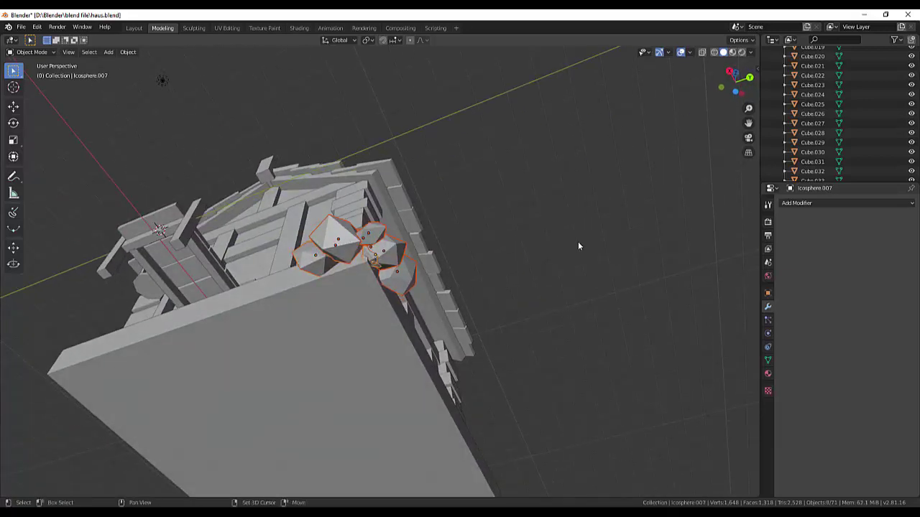
{"action": "mouse_move", "coordinate": [578, 246]}
{"action": "middle_mouse_down"}
{"action": "mouse_move", "coordinate": [583, 211]}
{"action": "mouse_move", "coordinate": [585, 273]}
{"action": "mouse_move", "coordinate": [545, 318]}
{"action": "middle_mouse_up"}
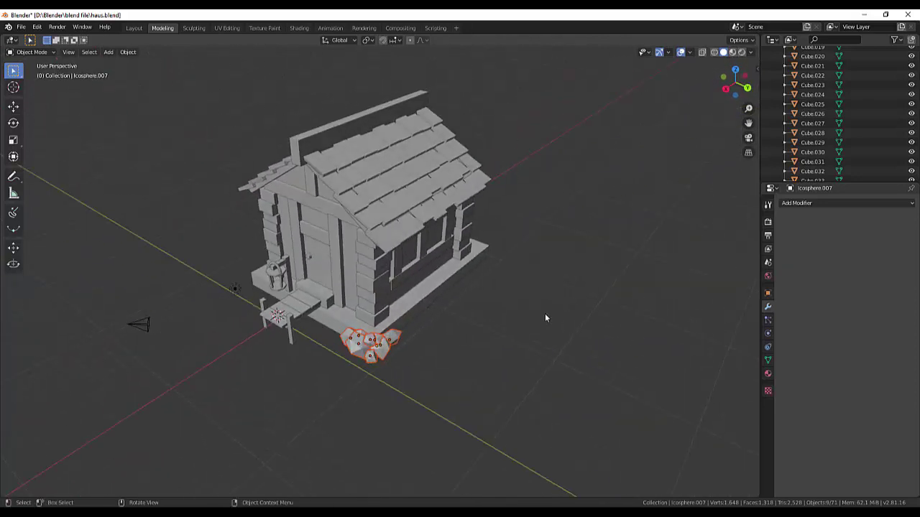
{"action": "scroll", "coordinate": [852, 144], "scroll_direction": "down", "scroll_amount": 5}
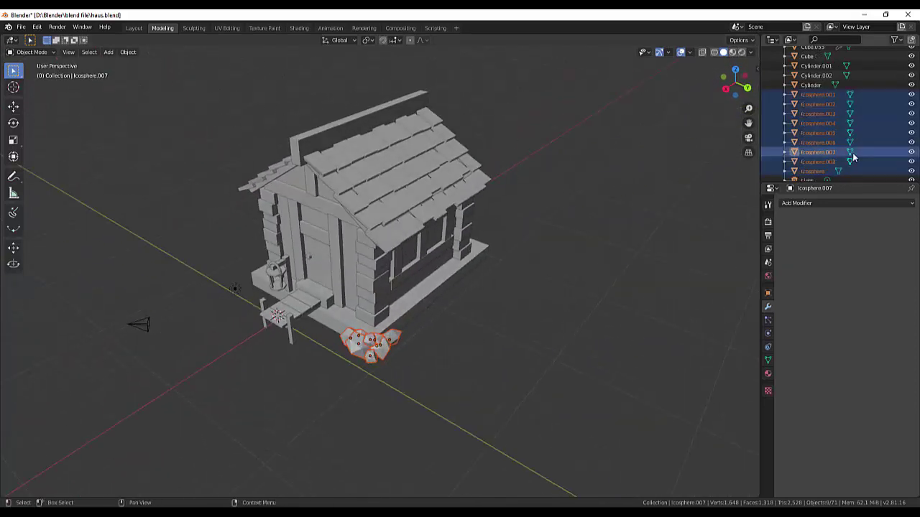
{"action": "scroll", "coordinate": [852, 154], "scroll_direction": "down", "scroll_amount": 2}
{"action": "key", "text": "ctrl+j"}
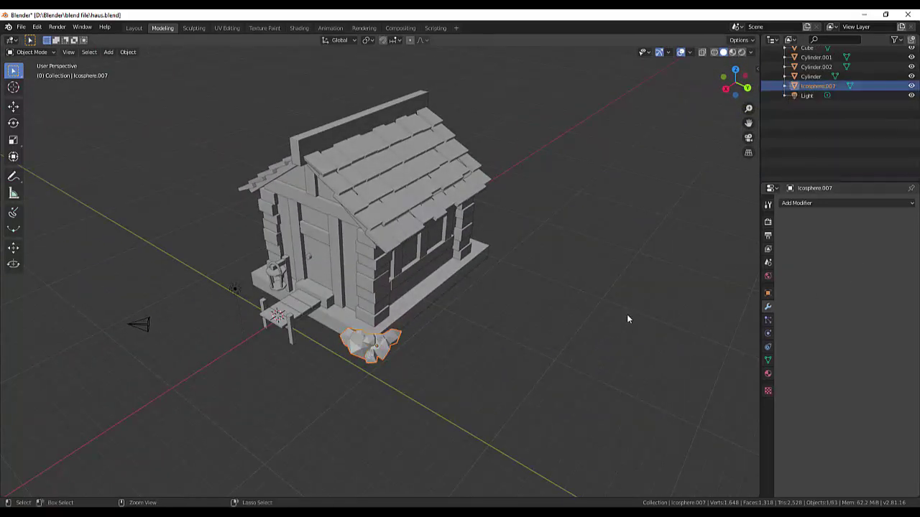
{"action": "middle_click_drag", "start_coordinate": [474, 326], "coordinate": [345, 342]}
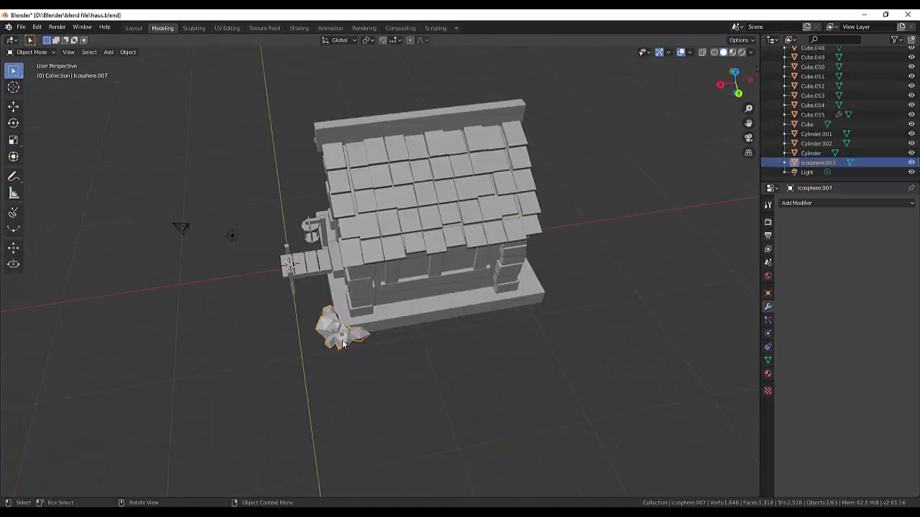
{"action": "type", "text": "gx77"}
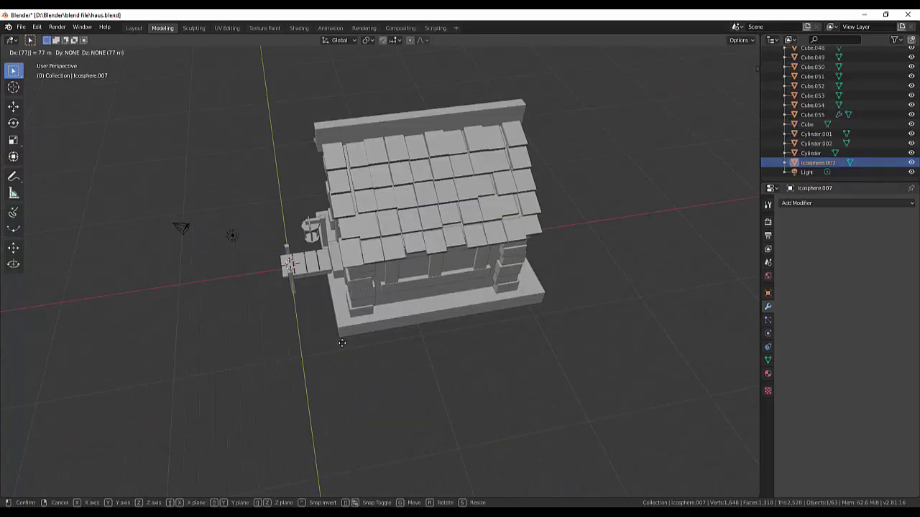
{"action": "key", "text": "Escape"}
- Select the joined rock cluster in top view, leaving it in place
{"action": "left_click", "coordinate": [597, 355]}
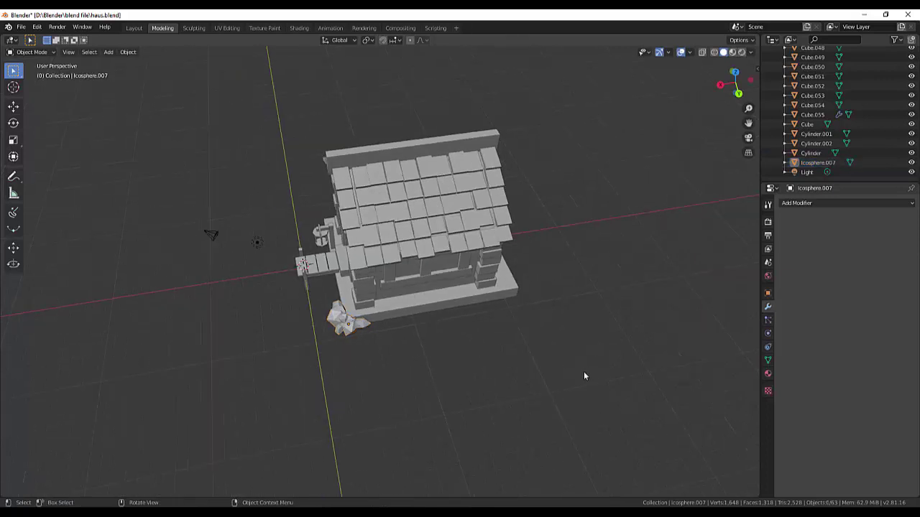
{"action": "key", "text": "KP_7"}
{"action": "left_click", "coordinate": [429, 261]}
{"action": "key", "text": "g"}
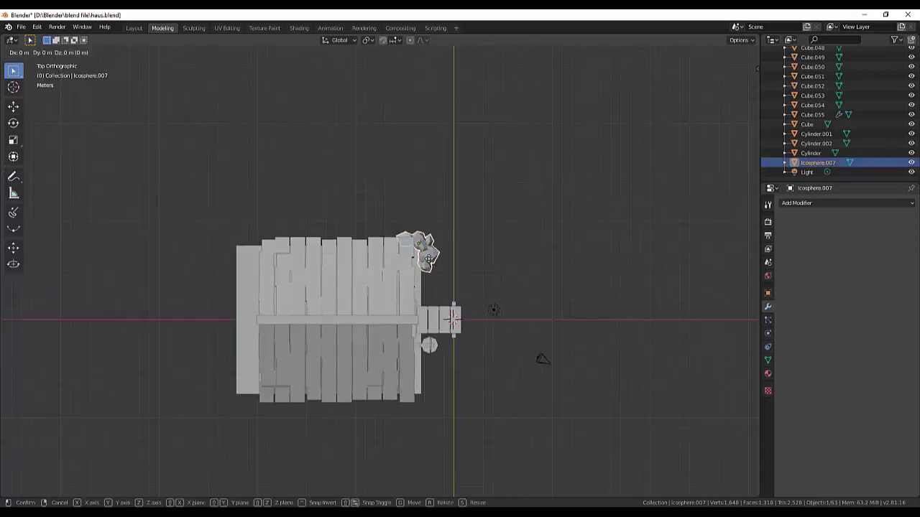
{"action": "key", "text": "Escape"}
- Place a rotated copy of the rock cluster at the house's top-left corner
{"action": "key", "text": "shift+d"}
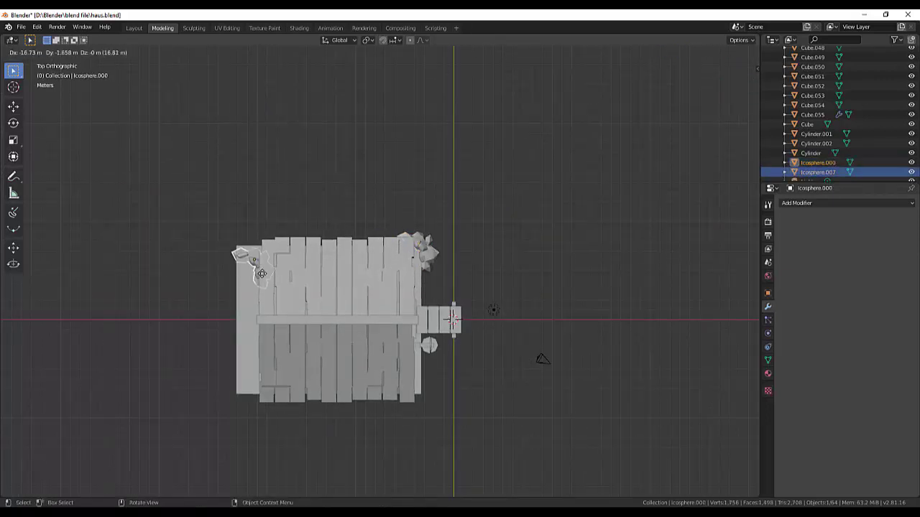
{"action": "key", "text": "r"}
{"action": "left_click", "coordinate": [443, 241]}
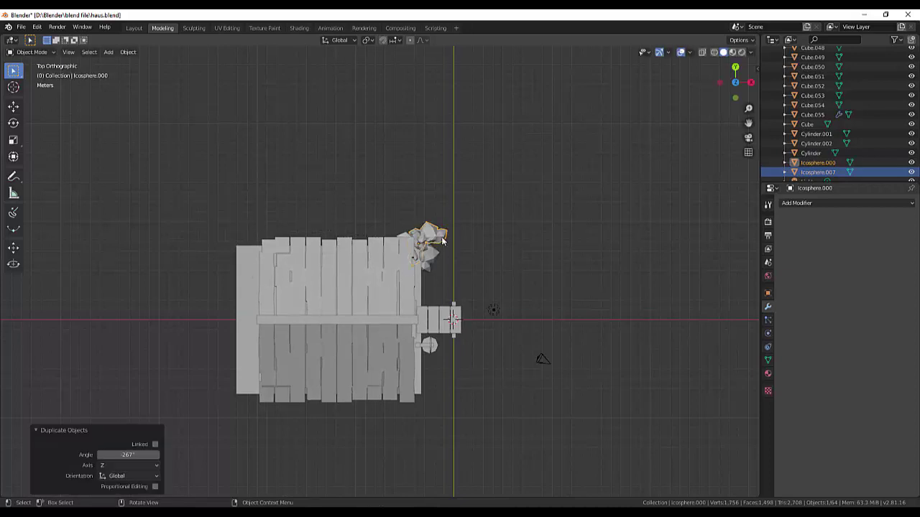
{"action": "key", "text": "g"}
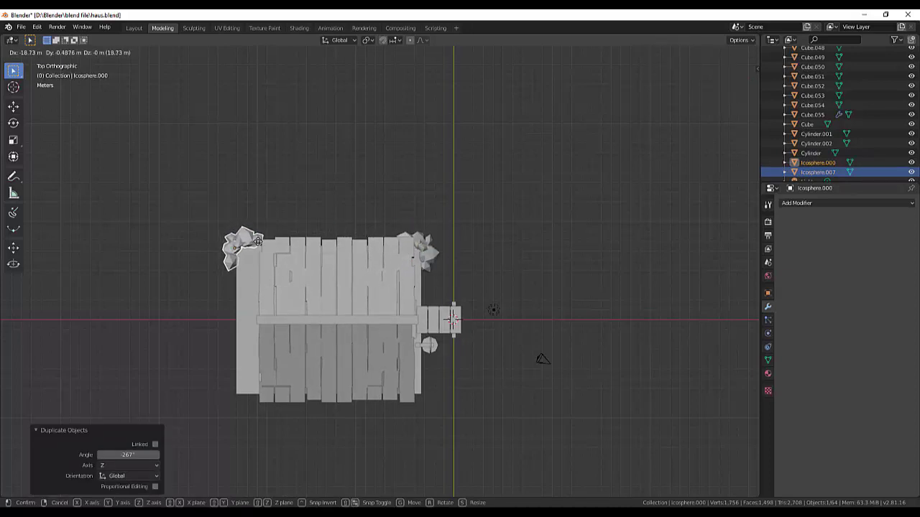
{"action": "left_click", "coordinate": [252, 244]}
- Place another copy, rotated around Z, at the bottom-right corner
{"action": "key", "text": "shift+d"}
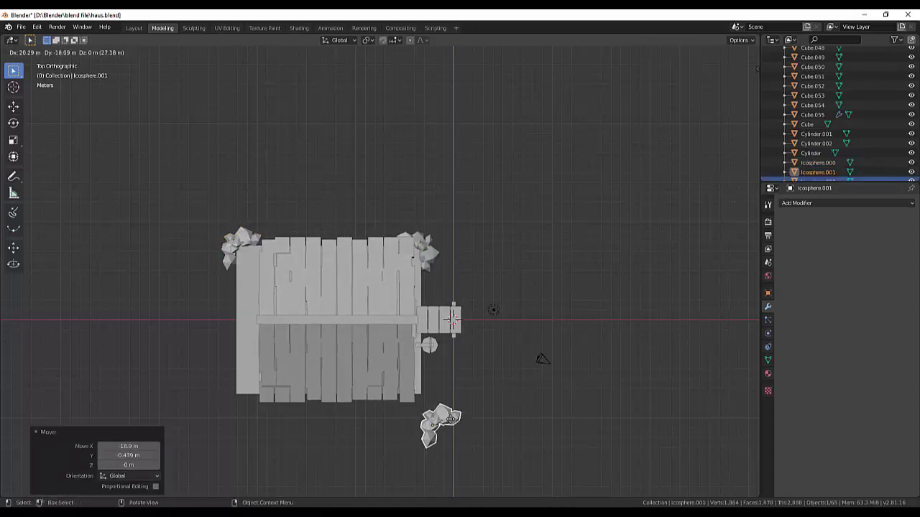
{"action": "left_click", "coordinate": [450, 419]}
{"action": "key", "text": "r"}
{"action": "key", "text": "z"}
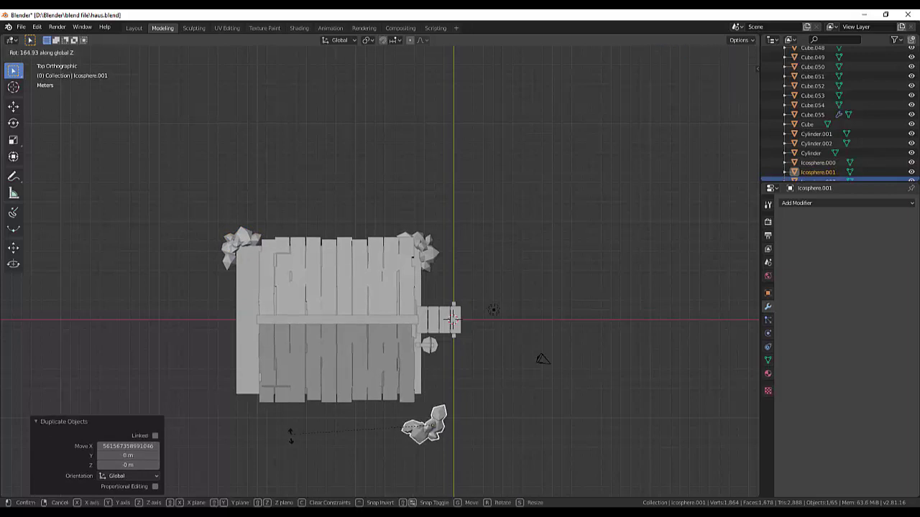
{"action": "left_click", "coordinate": [372, 468]}
{"action": "key", "text": "g"}
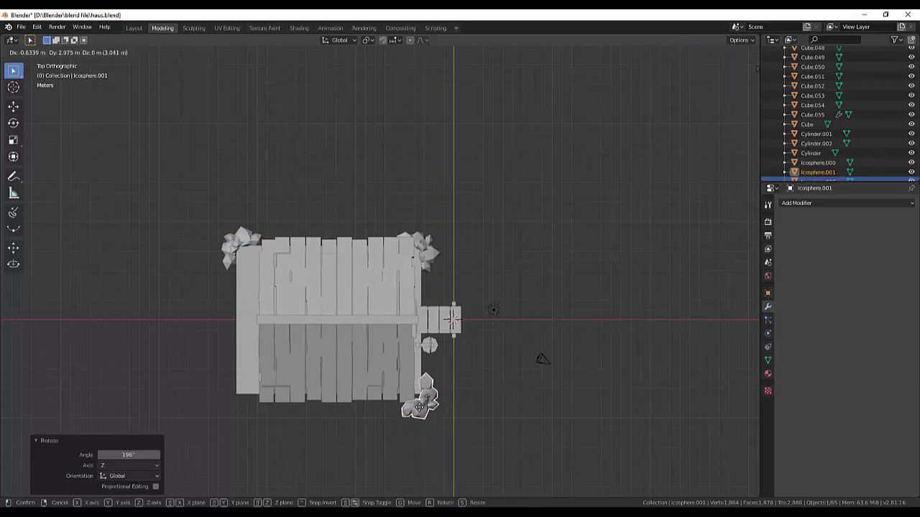
{"action": "left_click", "coordinate": [420, 404]}
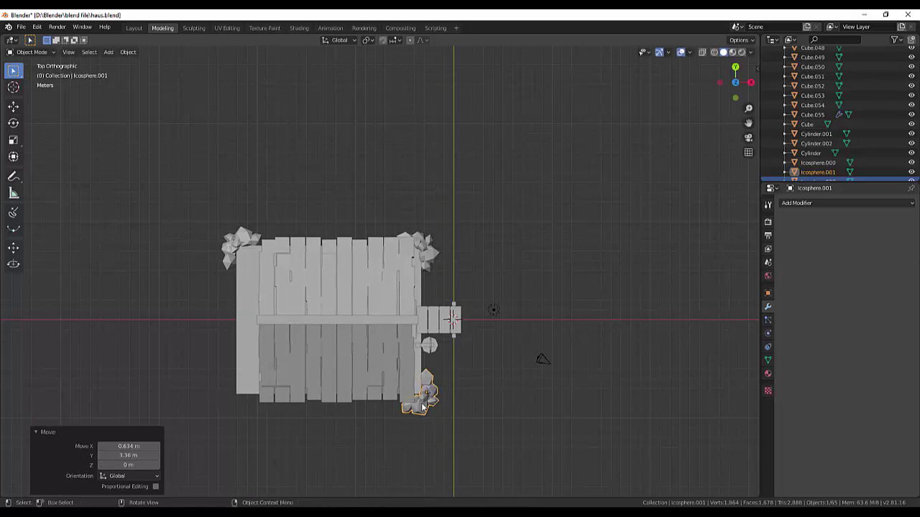
- Duplicate a cluster again and rotate the copy into a remaining corner
{"action": "key", "text": "shift+d"}
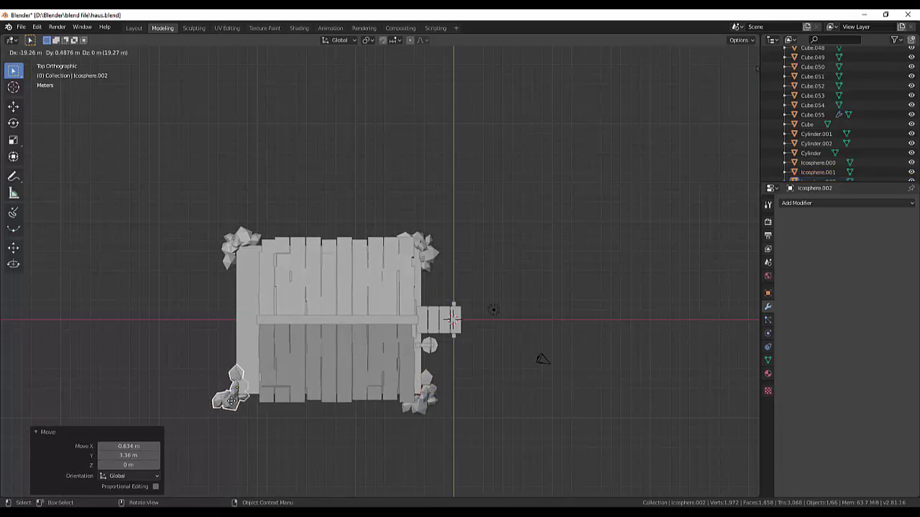
{"action": "key", "text": "r"}
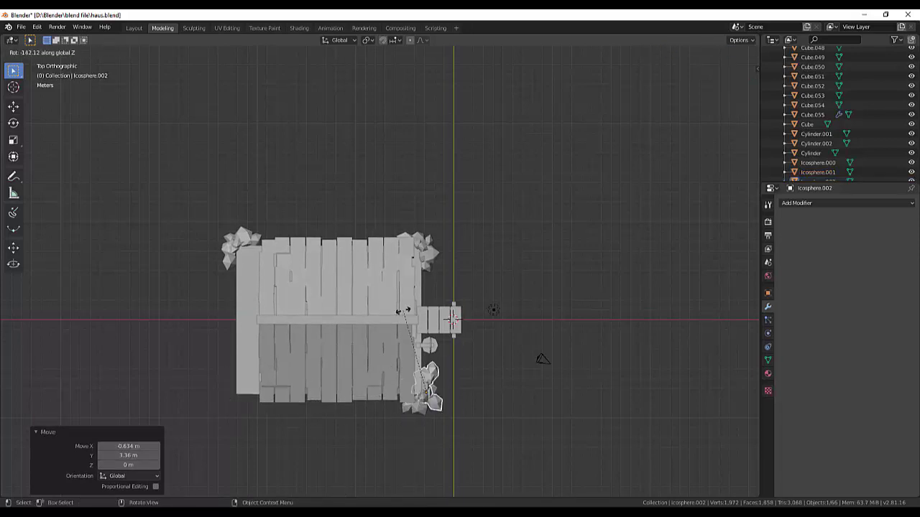
{"action": "left_click", "coordinate": [383, 332]}
{"action": "key", "text": "t"}
{"action": "key", "text": "r"}
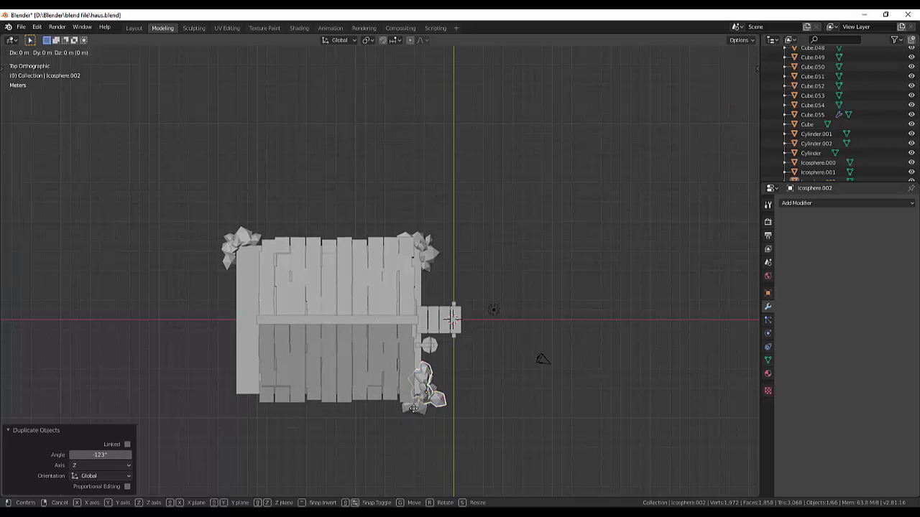
{"action": "left_click", "coordinate": [542, 386]}
{"action": "left_click", "coordinate": [541, 386]}
{"action": "mouse_move", "coordinate": [542, 386]}
{"action": "middle_mouse_down"}
{"action": "mouse_move", "coordinate": [520, 292]}
{"action": "mouse_move", "coordinate": [534, 277]}
{"action": "mouse_move", "coordinate": [521, 293]}
{"action": "mouse_move", "coordinate": [228, 351]}
{"action": "mouse_move", "coordinate": [388, 336]}
{"action": "middle_mouse_up"}
- Move the left rock cluster into its final spot beside the porch
{"action": "left_click", "coordinate": [231, 340]}
{"action": "mouse_move", "coordinate": [231, 340]}
{"action": "middle_mouse_down"}
{"action": "mouse_move", "coordinate": [268, 376]}
{"action": "mouse_move", "coordinate": [413, 312]}
{"action": "mouse_move", "coordinate": [288, 323]}
{"action": "middle_mouse_up"}
{"action": "key", "text": "g"}
{"action": "left_click", "coordinate": [270, 372]}
{"action": "key", "text": "g"}
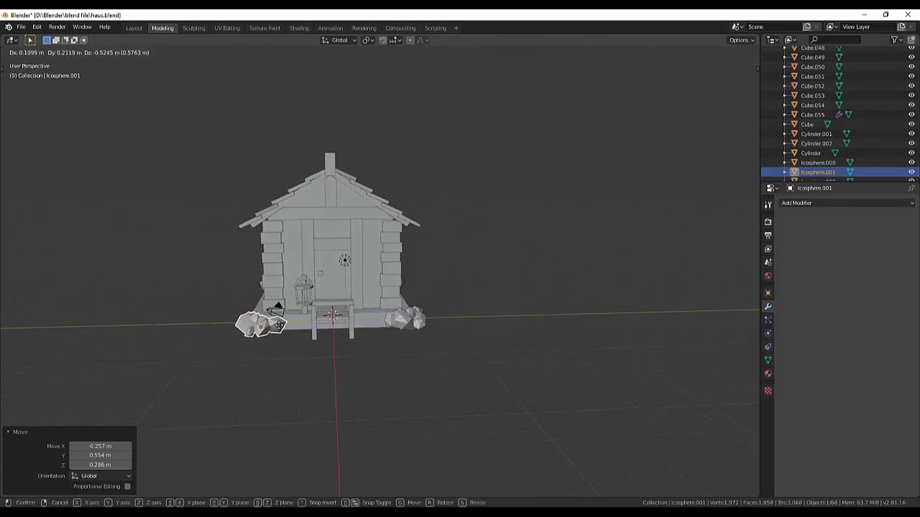
{"action": "left_click", "coordinate": [280, 327]}
- Add a new ico sphere near the front of the house to become a small rock
{"action": "left_click", "coordinate": [458, 353]}
{"action": "mouse_move", "coordinate": [458, 353]}
{"action": "middle_mouse_down"}
{"action": "mouse_move", "coordinate": [648, 373]}
{"action": "mouse_move", "coordinate": [463, 337]}
{"action": "middle_mouse_up"}
{"action": "scroll", "coordinate": [463, 338], "scroll_direction": "up", "scroll_amount": 2}
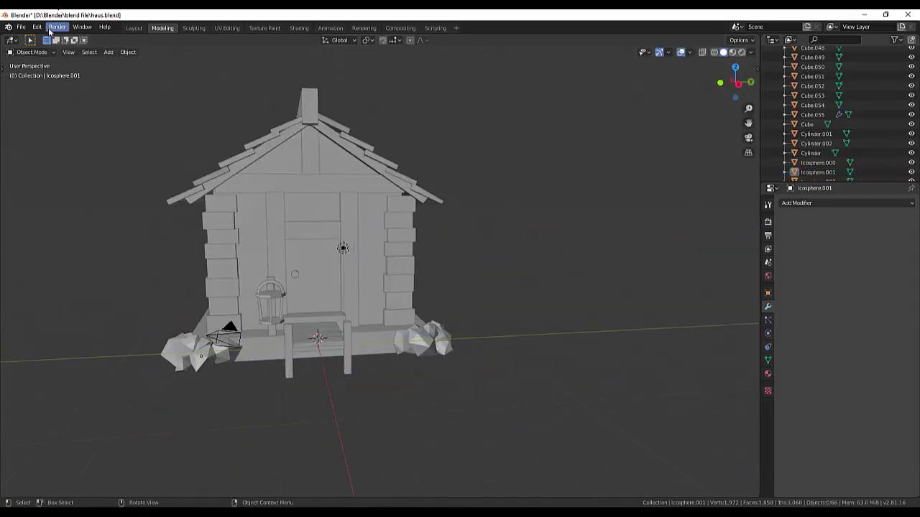
{"action": "key", "text": "shift+a"}
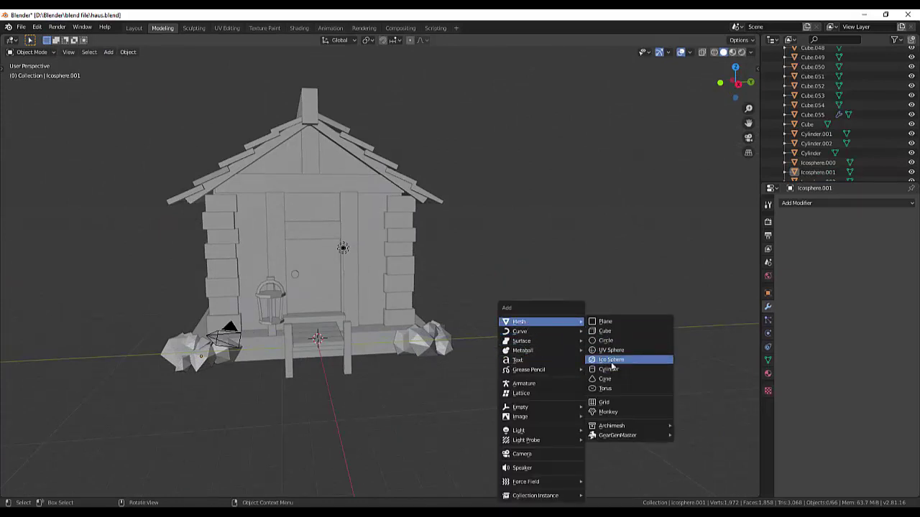
{"action": "left_click", "coordinate": [611, 360]}
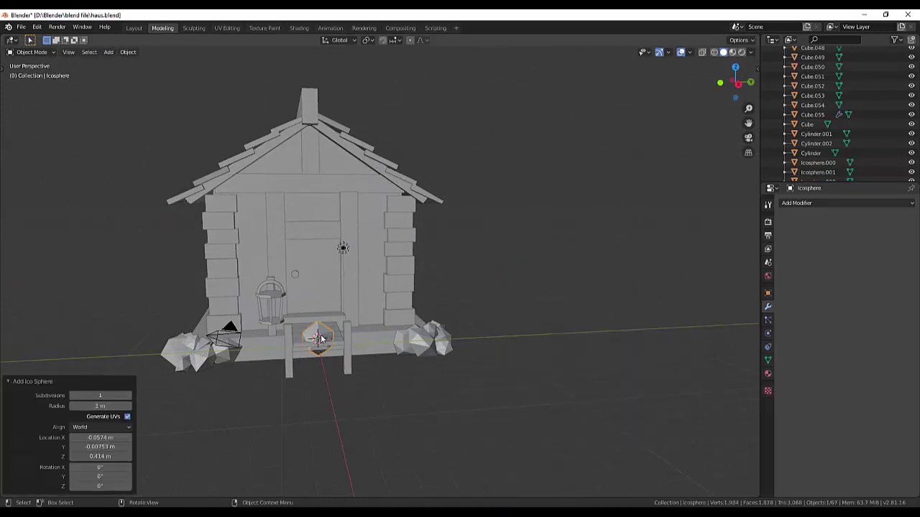
{"action": "key", "text": "alt+a"}
{"action": "key", "text": "KP_3"}
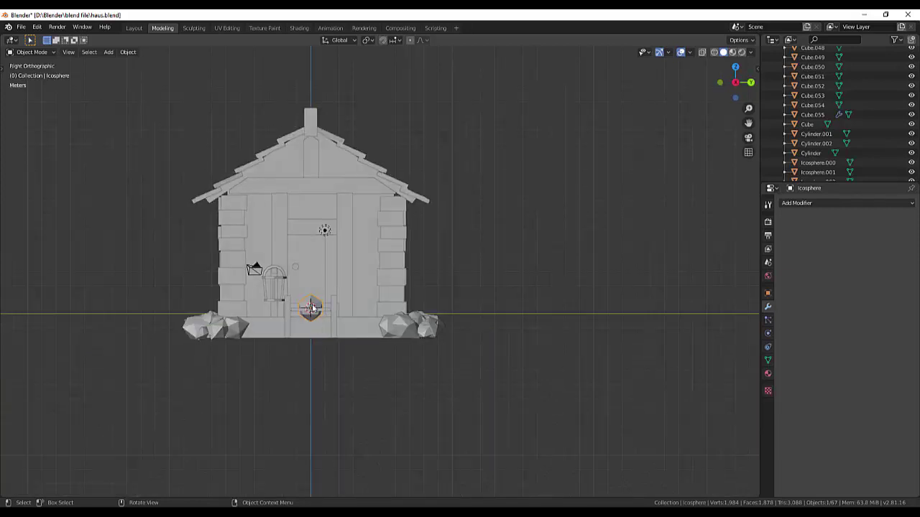
- Place the ico sphere on the left rock pile, shrink it, and stretch it along Y
{"action": "key", "text": "g"}
{"action": "left_click", "coordinate": [214, 318]}
{"action": "key", "text": "s"}
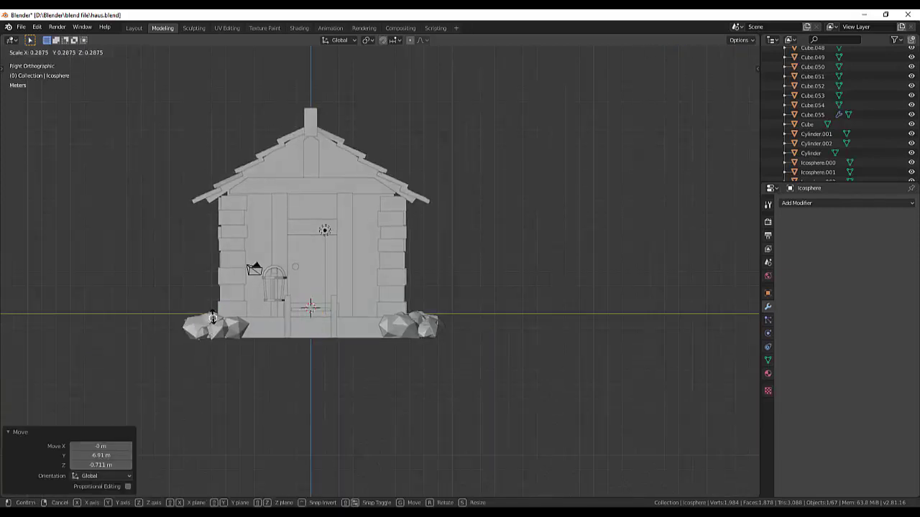
{"action": "left_click", "coordinate": [214, 318]}
{"action": "left_click", "coordinate": [214, 320]}
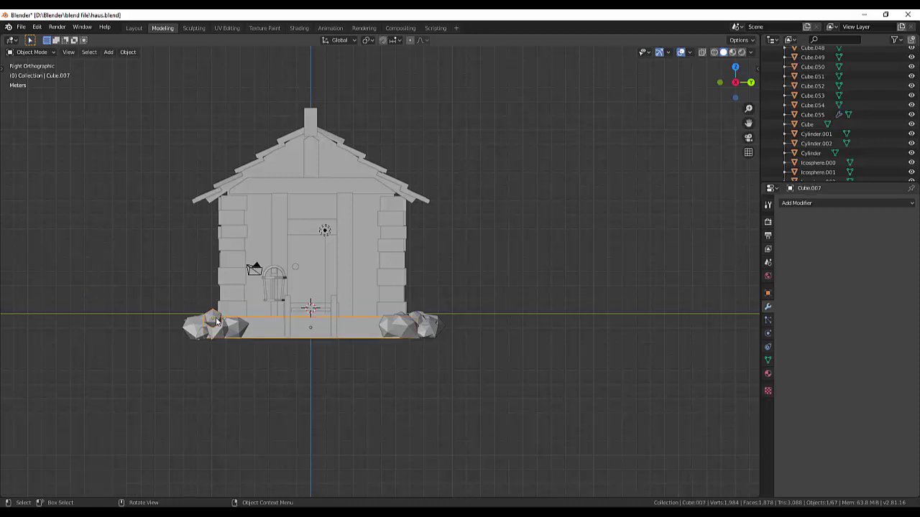
{"action": "key", "text": "s"}
{"action": "key", "text": "y"}
{"action": "right_click", "coordinate": [214, 320]}
{"action": "left_click", "coordinate": [215, 320]}
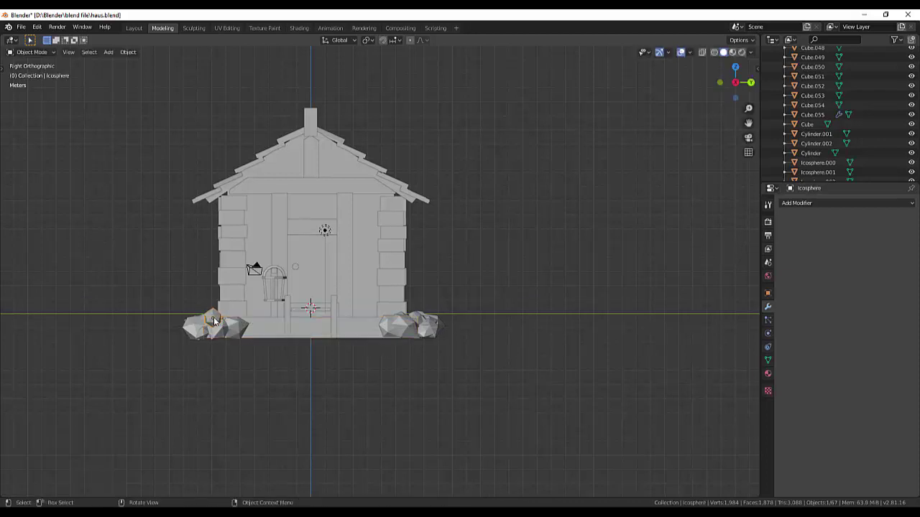
{"action": "key", "text": "s"}
{"action": "key", "text": "y"}
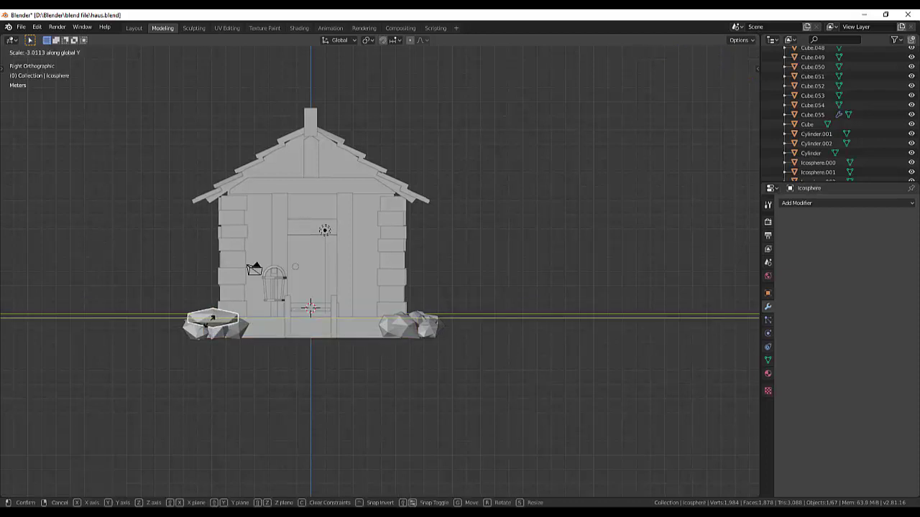
{"action": "left_click", "coordinate": [212, 318]}
- Move the small rock onto the rock pile and scale it down further
{"action": "middle_click_drag", "start_coordinate": [216, 323], "coordinate": [327, 339]}
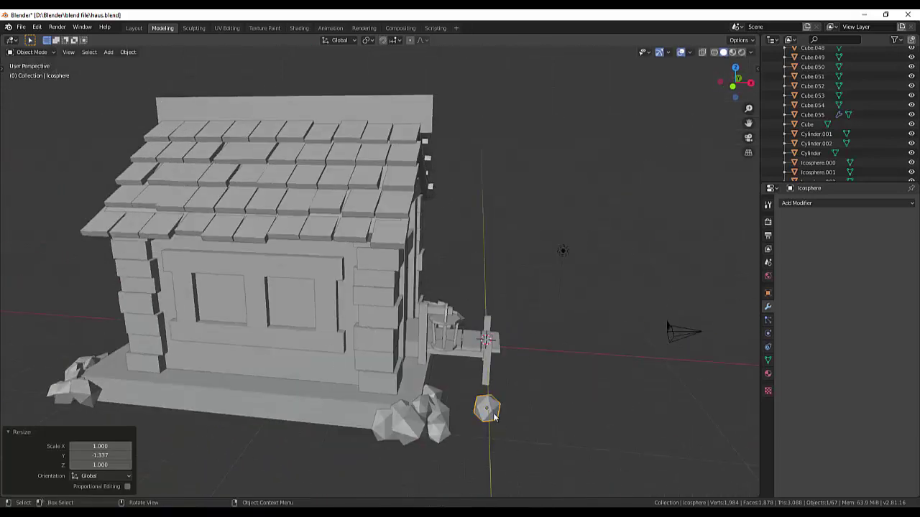
{"action": "key", "text": "g"}
{"action": "left_click", "coordinate": [434, 413]}
{"action": "mouse_move", "coordinate": [561, 377]}
{"action": "middle_mouse_down"}
{"action": "mouse_move", "coordinate": [488, 364]}
{"action": "mouse_move", "coordinate": [186, 349]}
{"action": "mouse_move", "coordinate": [588, 362]}
{"action": "middle_mouse_up"}
{"action": "key", "text": "s"}
{"action": "left_click", "coordinate": [482, 370]}
- Duplicate the small rock twice, placing copies beside the left and right rock piles
{"action": "key", "text": "shift+d"}
{"action": "left_click", "coordinate": [212, 352]}
{"action": "key", "text": "shift+d"}
{"action": "left_click", "coordinate": [619, 328]}
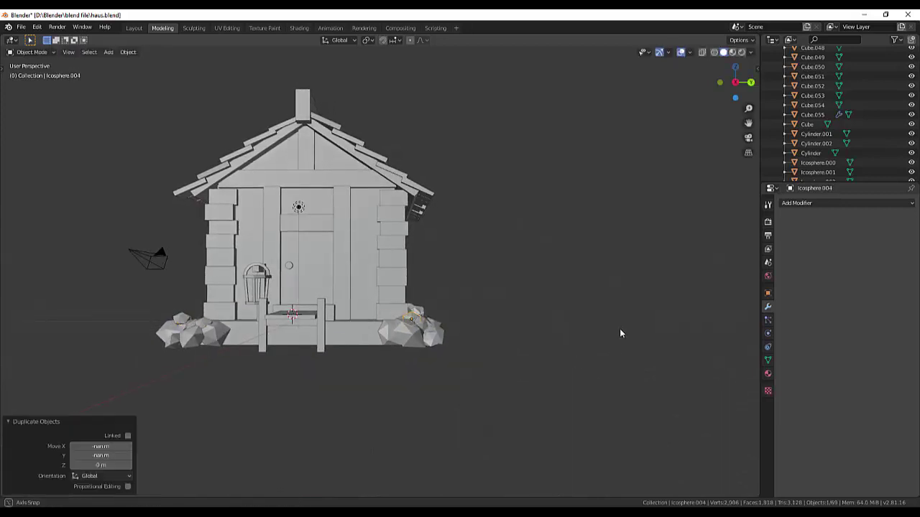
{"action": "mouse_move", "coordinate": [654, 348]}
{"action": "middle_mouse_down"}
{"action": "mouse_move", "coordinate": [617, 312]}
{"action": "mouse_move", "coordinate": [566, 332]}
{"action": "mouse_move", "coordinate": [652, 222]}
{"action": "mouse_move", "coordinate": [641, 271]}
{"action": "mouse_move", "coordinate": [633, 217]}
{"action": "mouse_move", "coordinate": [634, 230]}
{"action": "middle_mouse_up"}
{"action": "scroll", "coordinate": [566, 322], "scroll_direction": "down", "scroll_amount": 2}
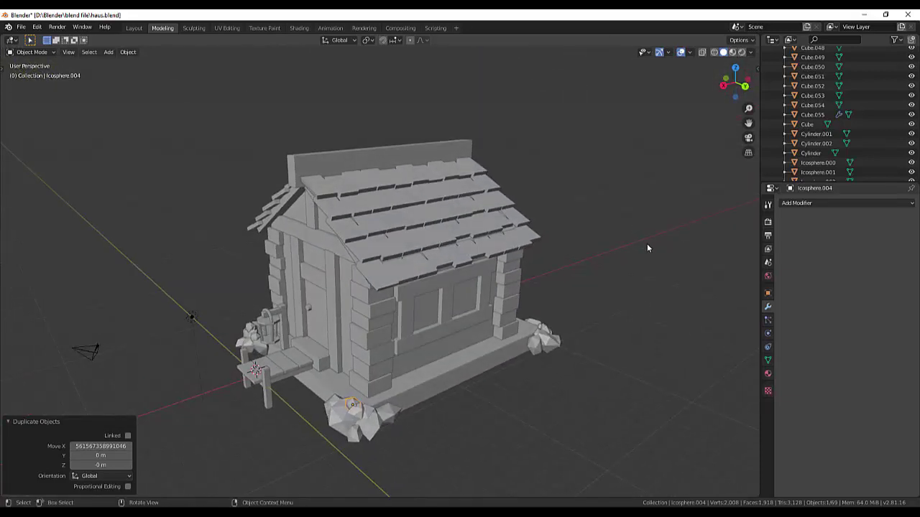
{"action": "scroll", "coordinate": [647, 248], "scroll_direction": "up", "scroll_amount": 2}
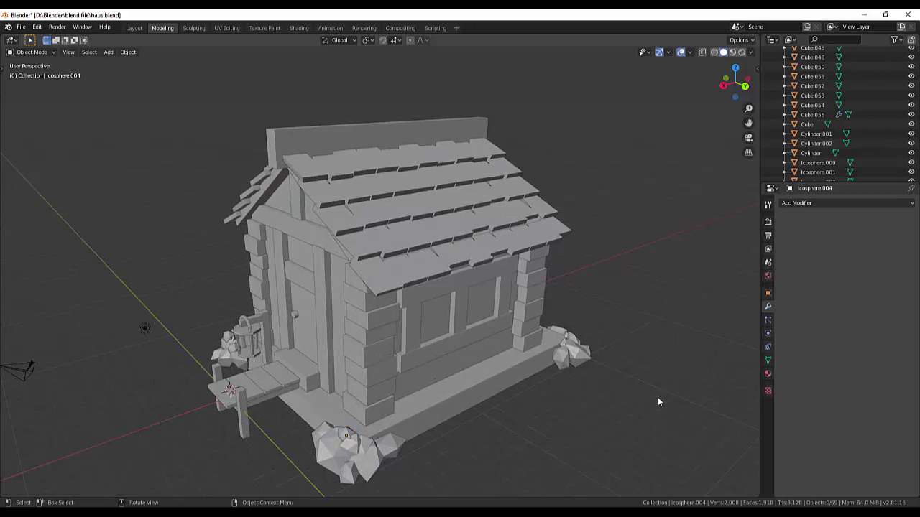